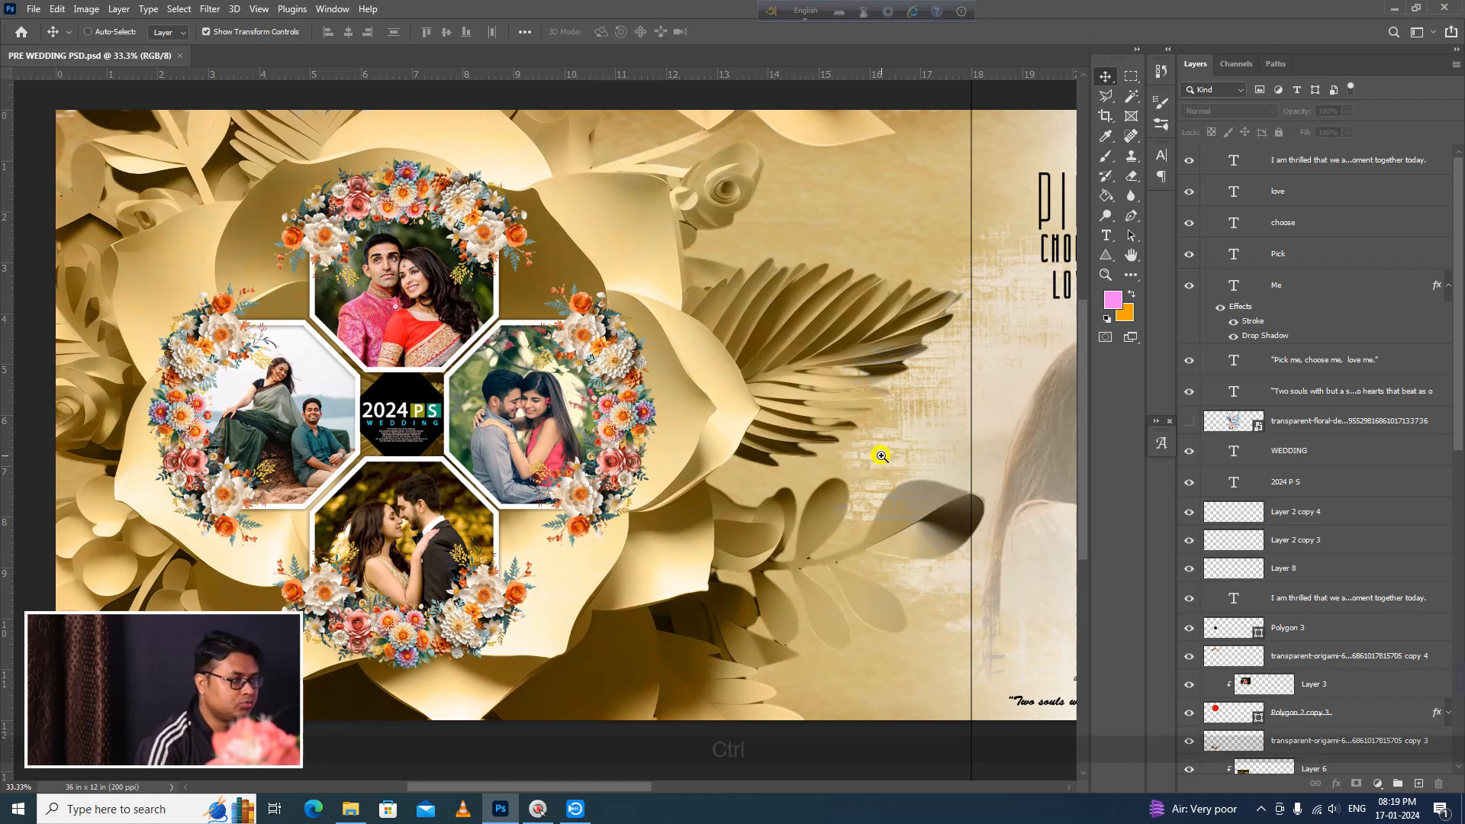
Step: Hide every layer of the wedding album design except the white Background layer
scroll(879, 455, "down", 1)
left_click_drag(877, 455, 283, 450)
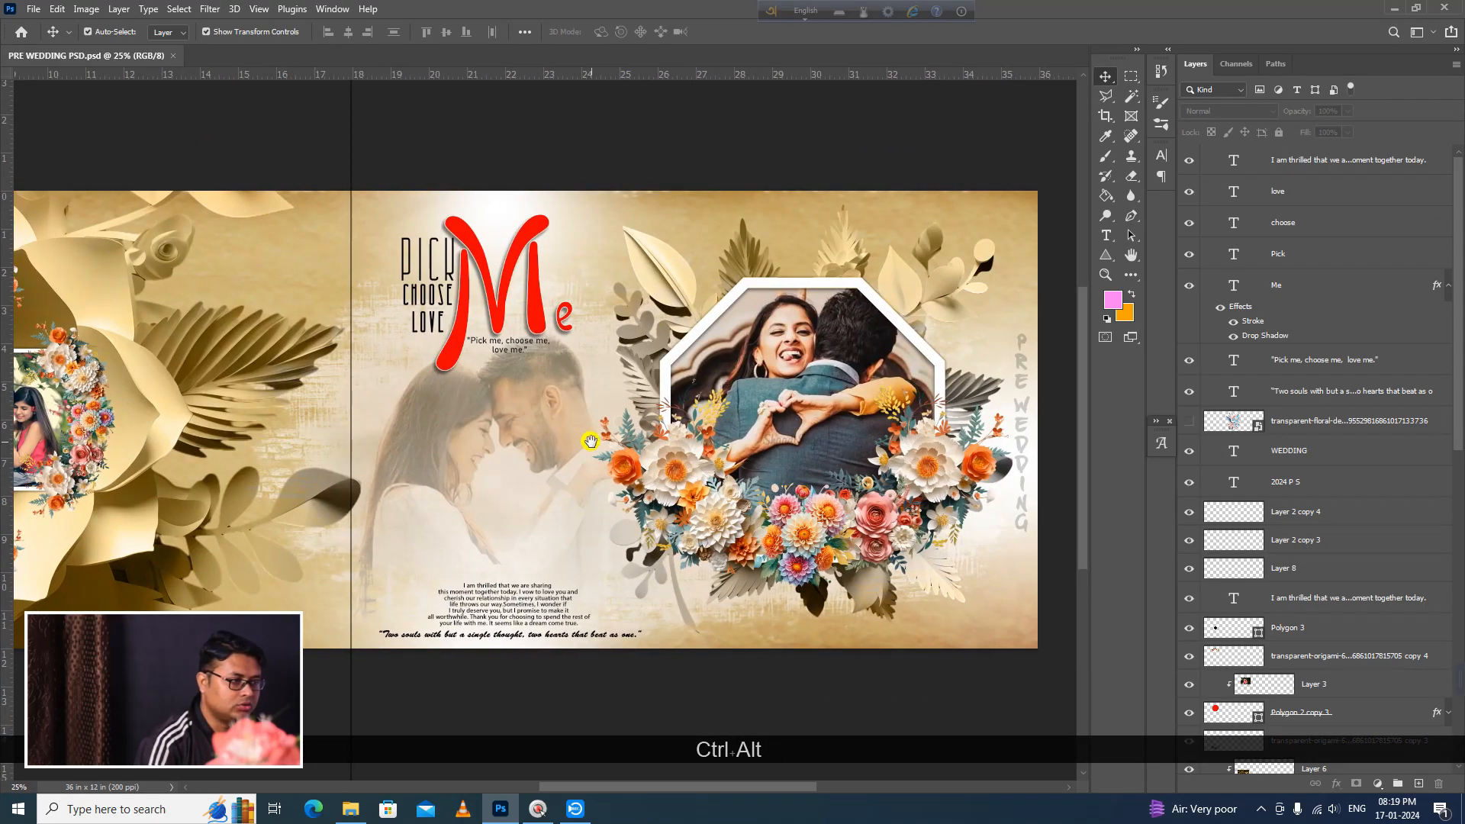
left_click_drag(585, 439, 538, 442)
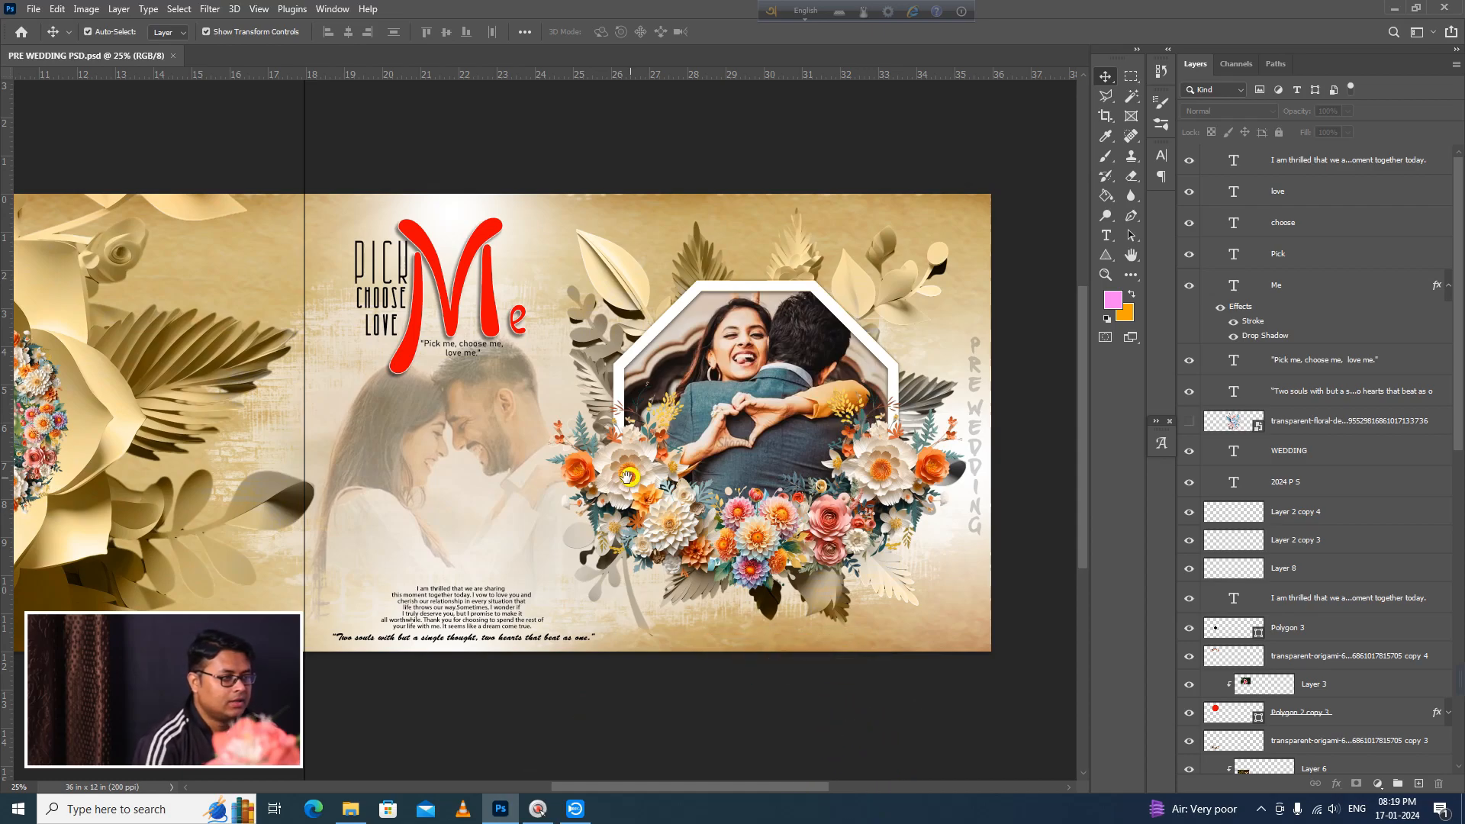
left_click_drag(629, 477, 731, 464)
left_click_drag(918, 570, 842, 567)
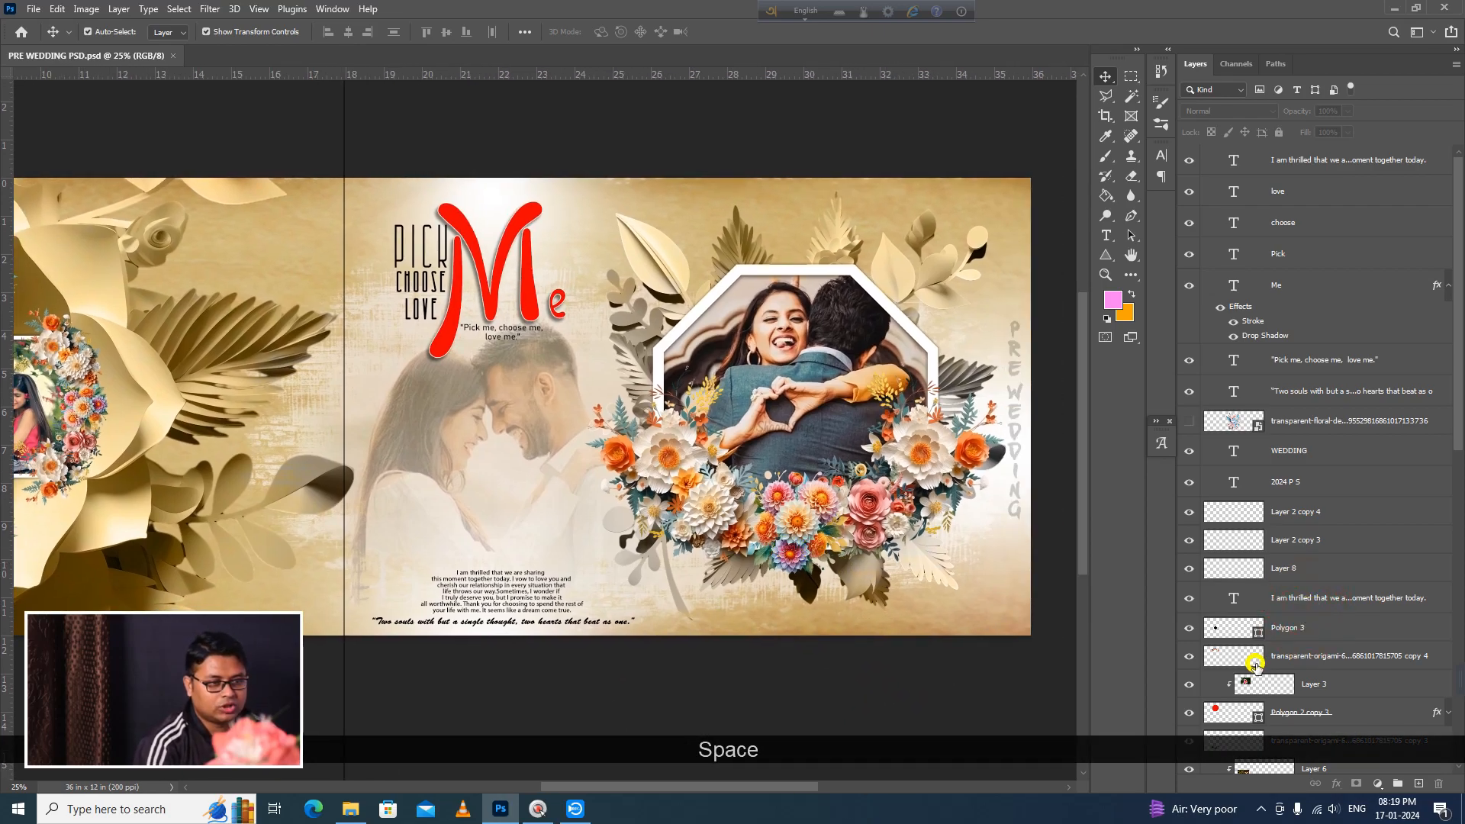
scroll(1259, 625, "down", 5)
scroll(1263, 621, "down", 6)
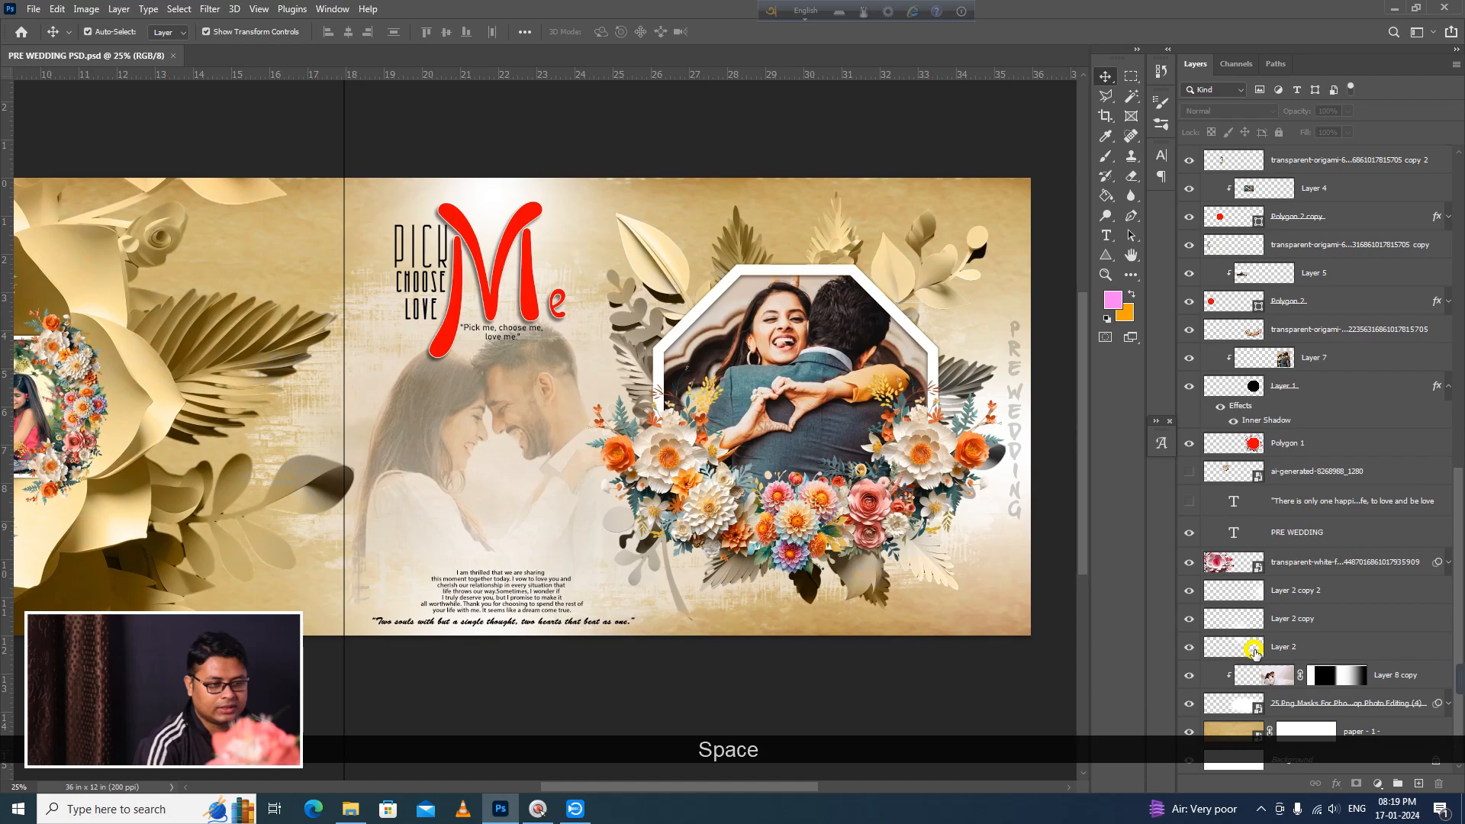
left_click_drag(1184, 739, 1180, 303)
left_click_drag(1189, 254, 1190, 131)
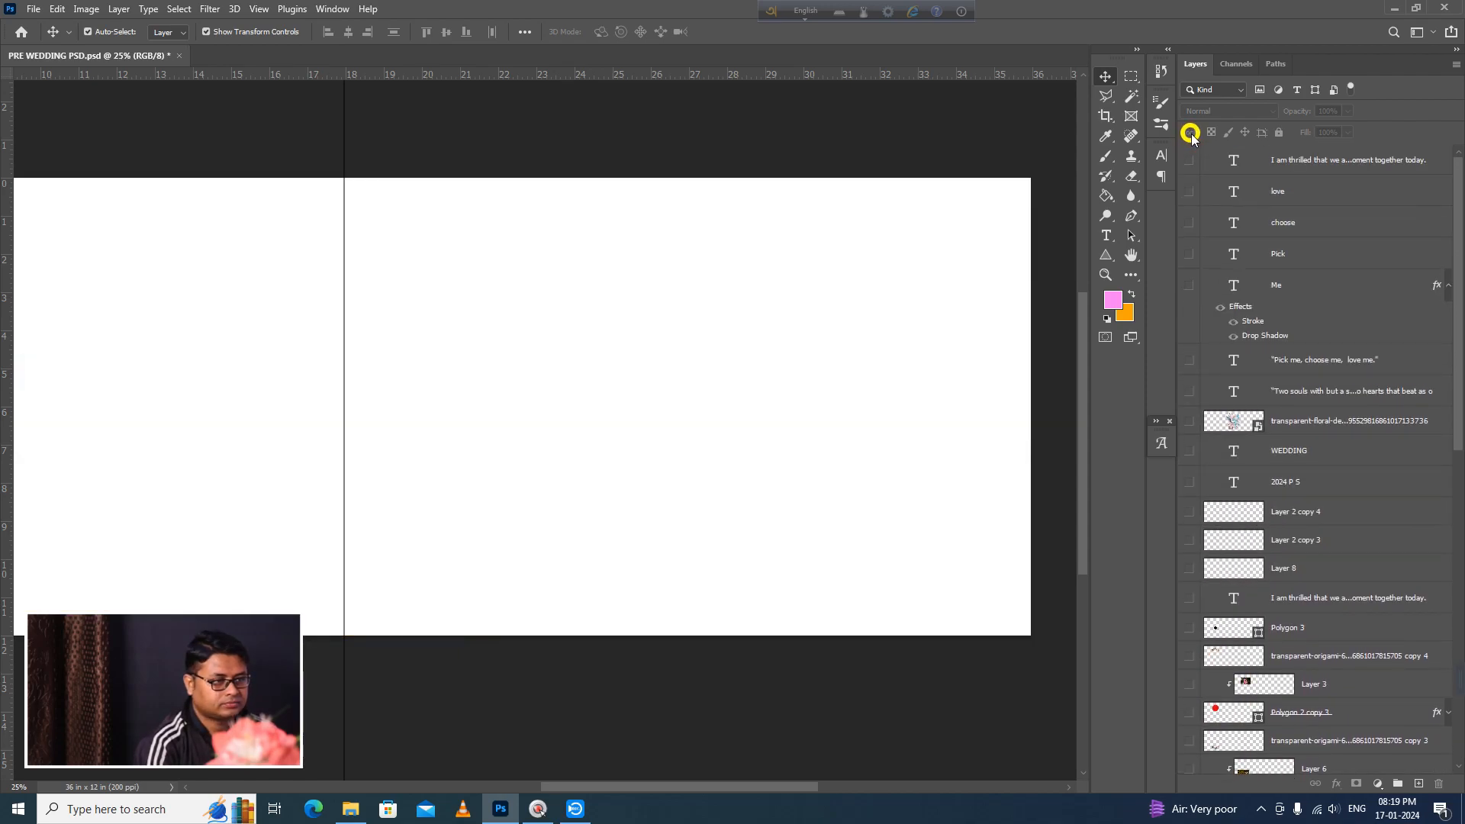
Step: Turn on the visibility of the "paper - 1 -" texture layer above the Background
scroll(1436, 634, "down", 5)
scroll(1436, 634, "down", 5)
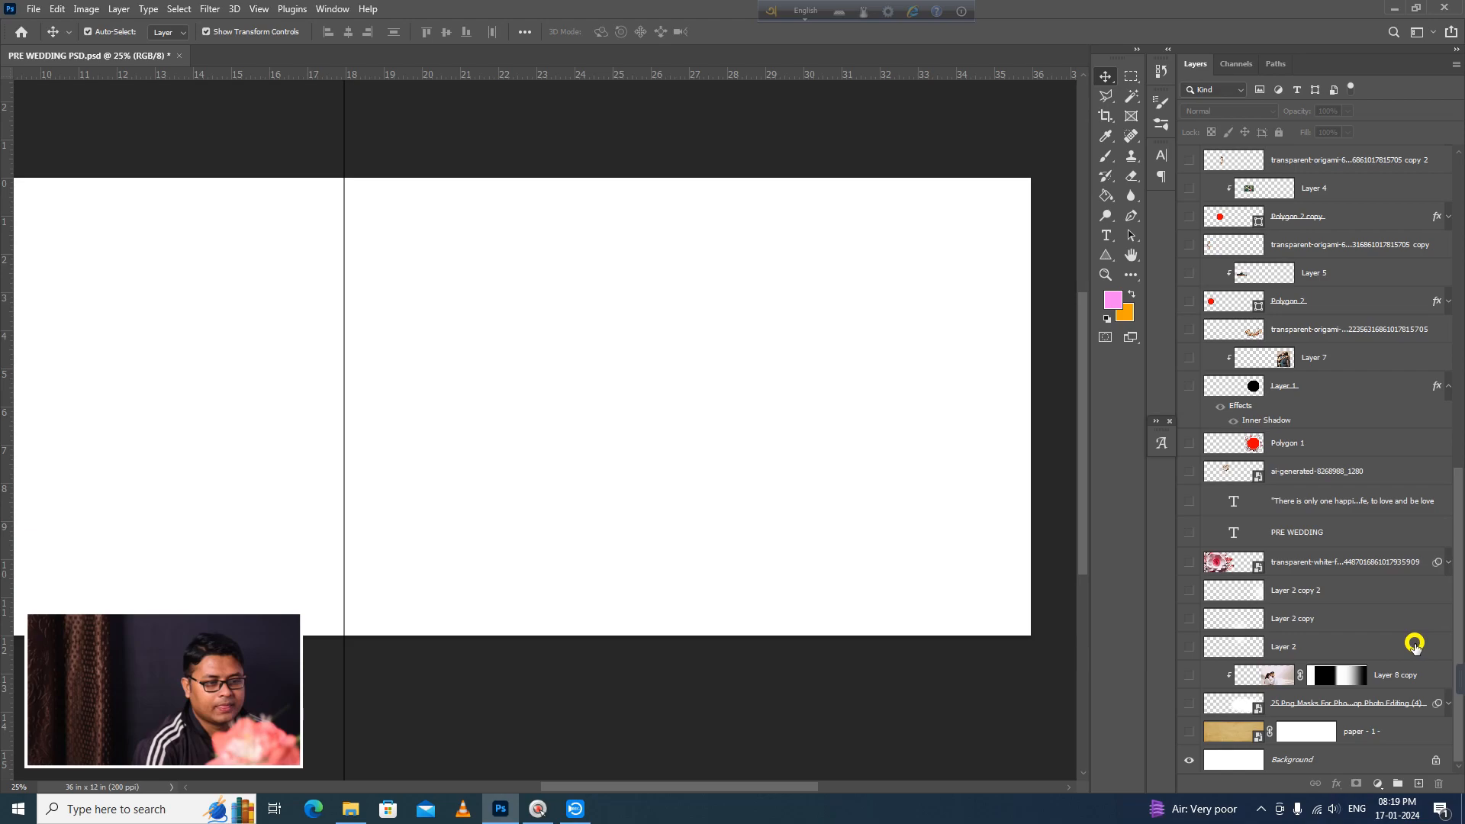
left_click(1190, 734)
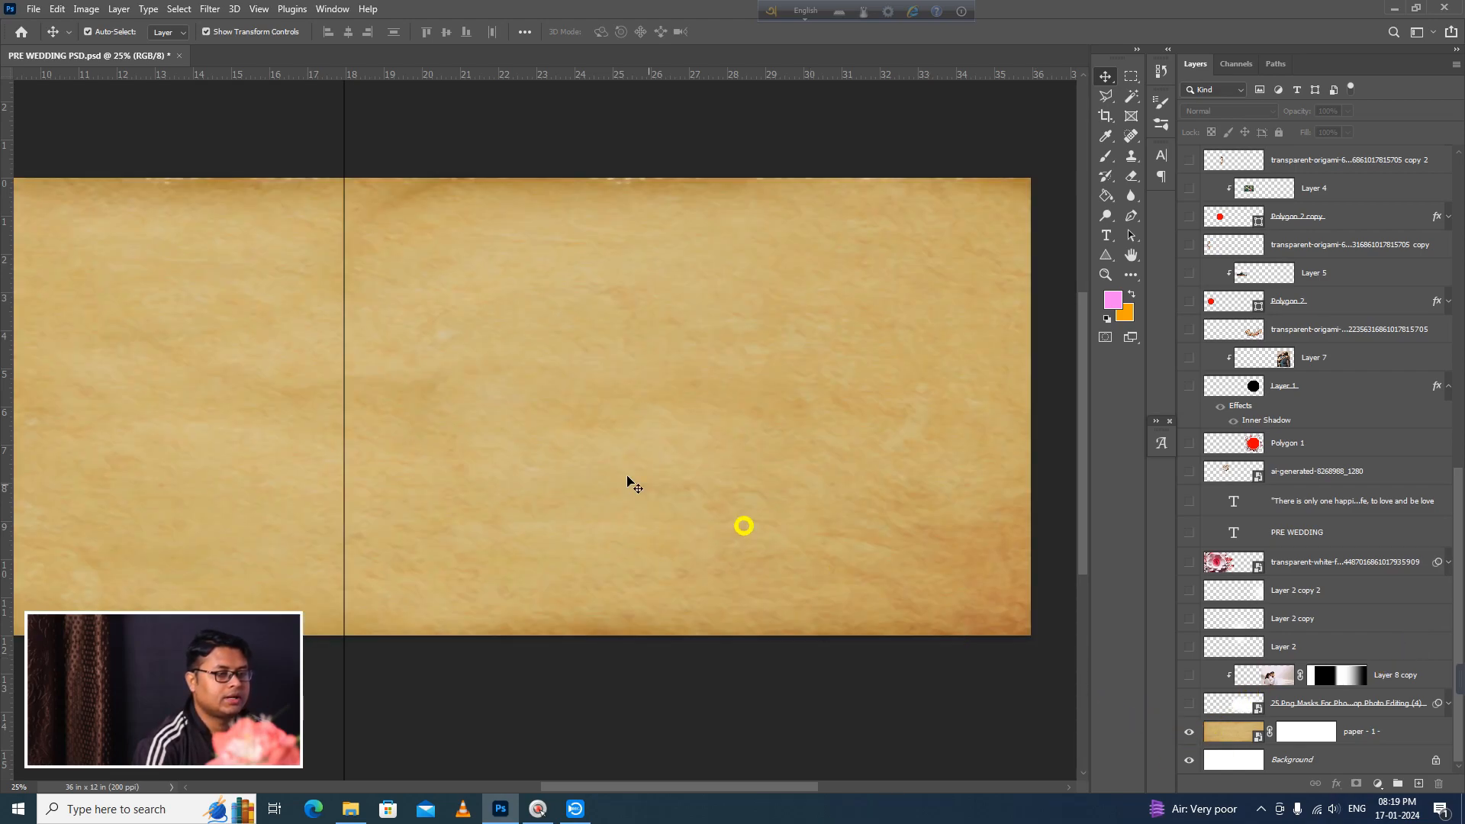
Step: Show the PNG brush mask layer above the paper texture and its clipped couple photo, Layer 8 copy
left_click(585, 457, "ctrl+alt")
left_click(579, 464, "ctrl+alt")
left_click(634, 441, "ctrl")
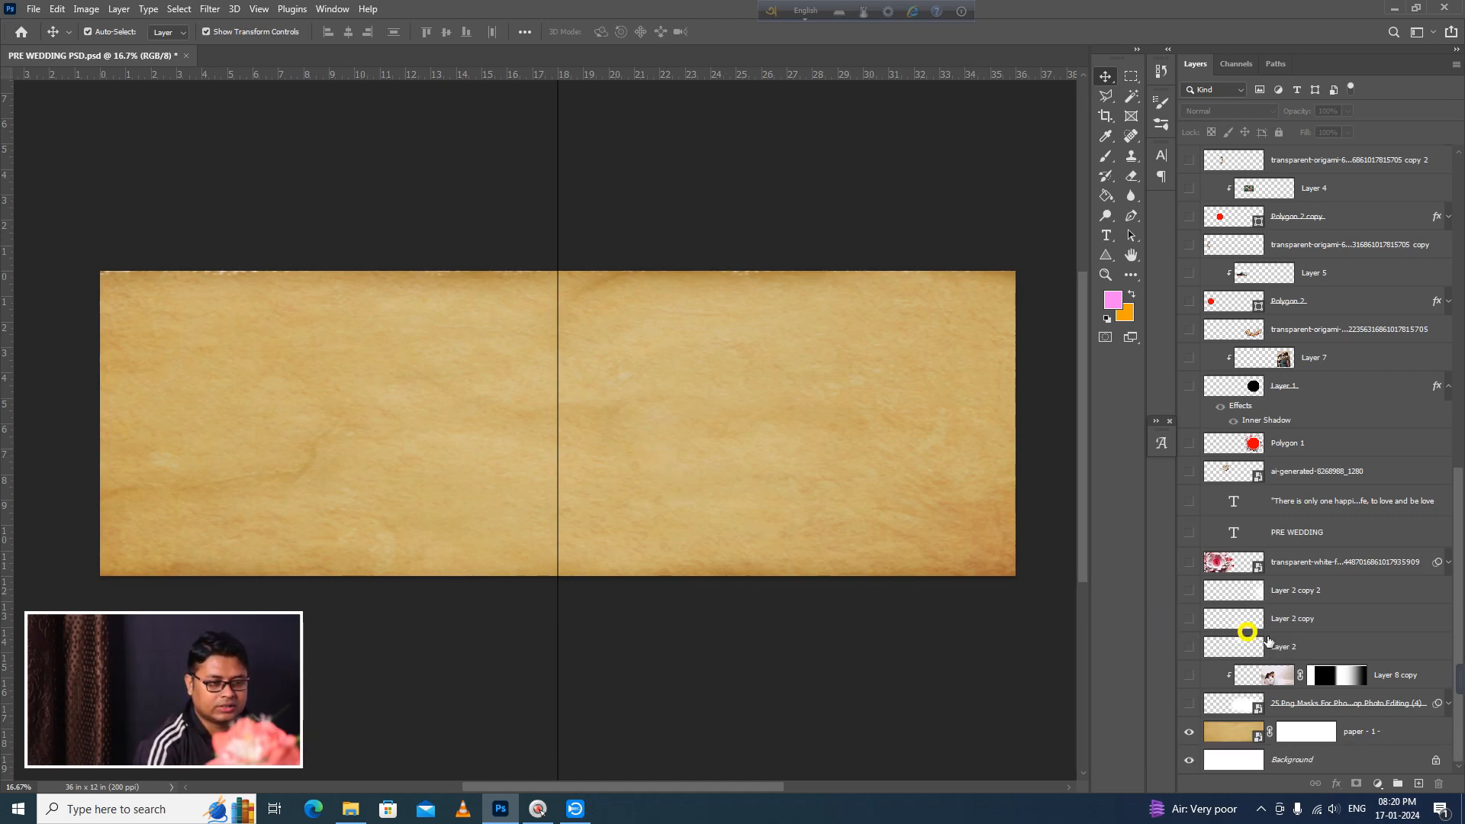
left_click(1188, 703)
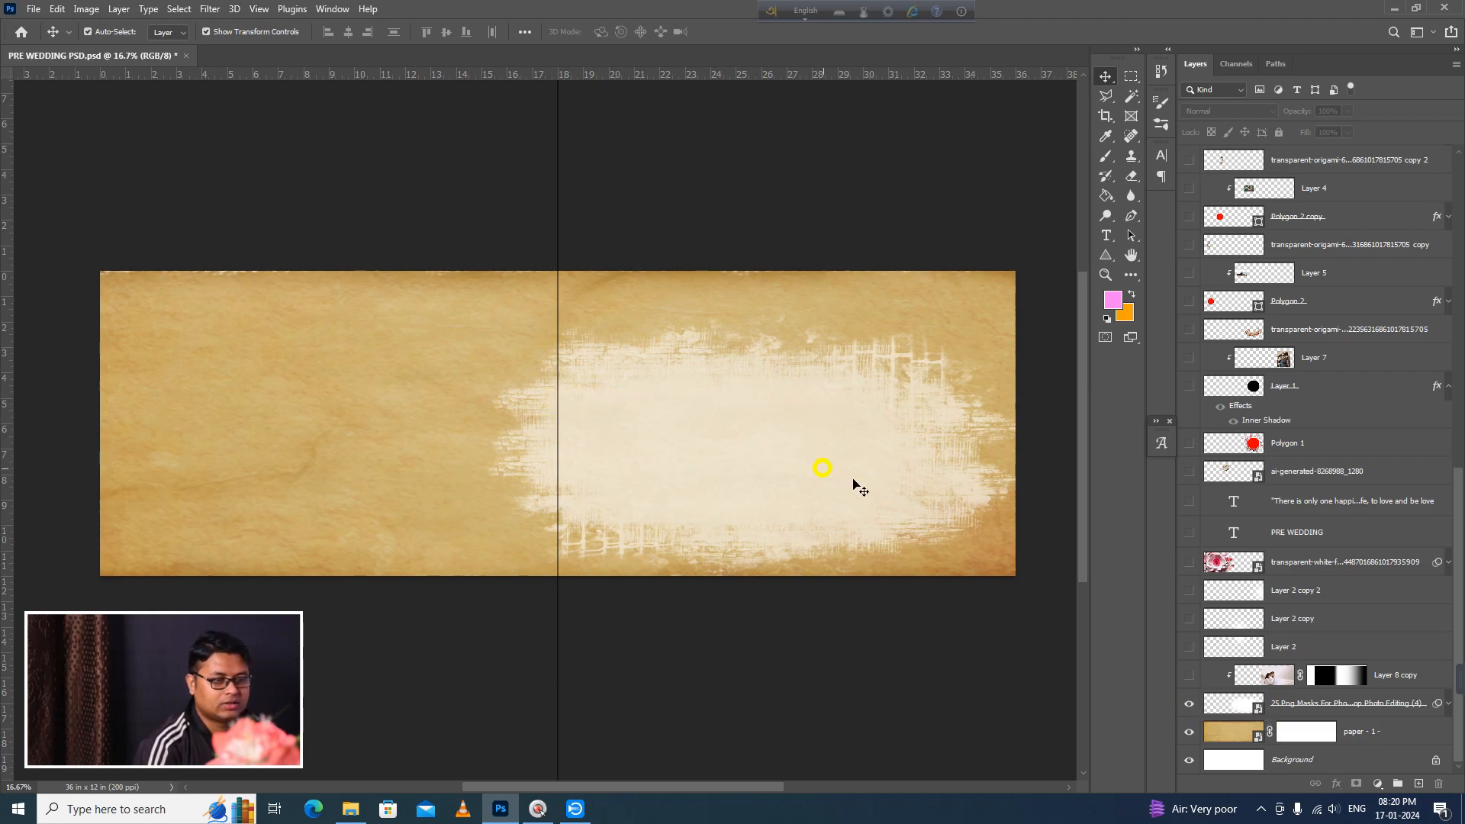
left_click(1187, 676)
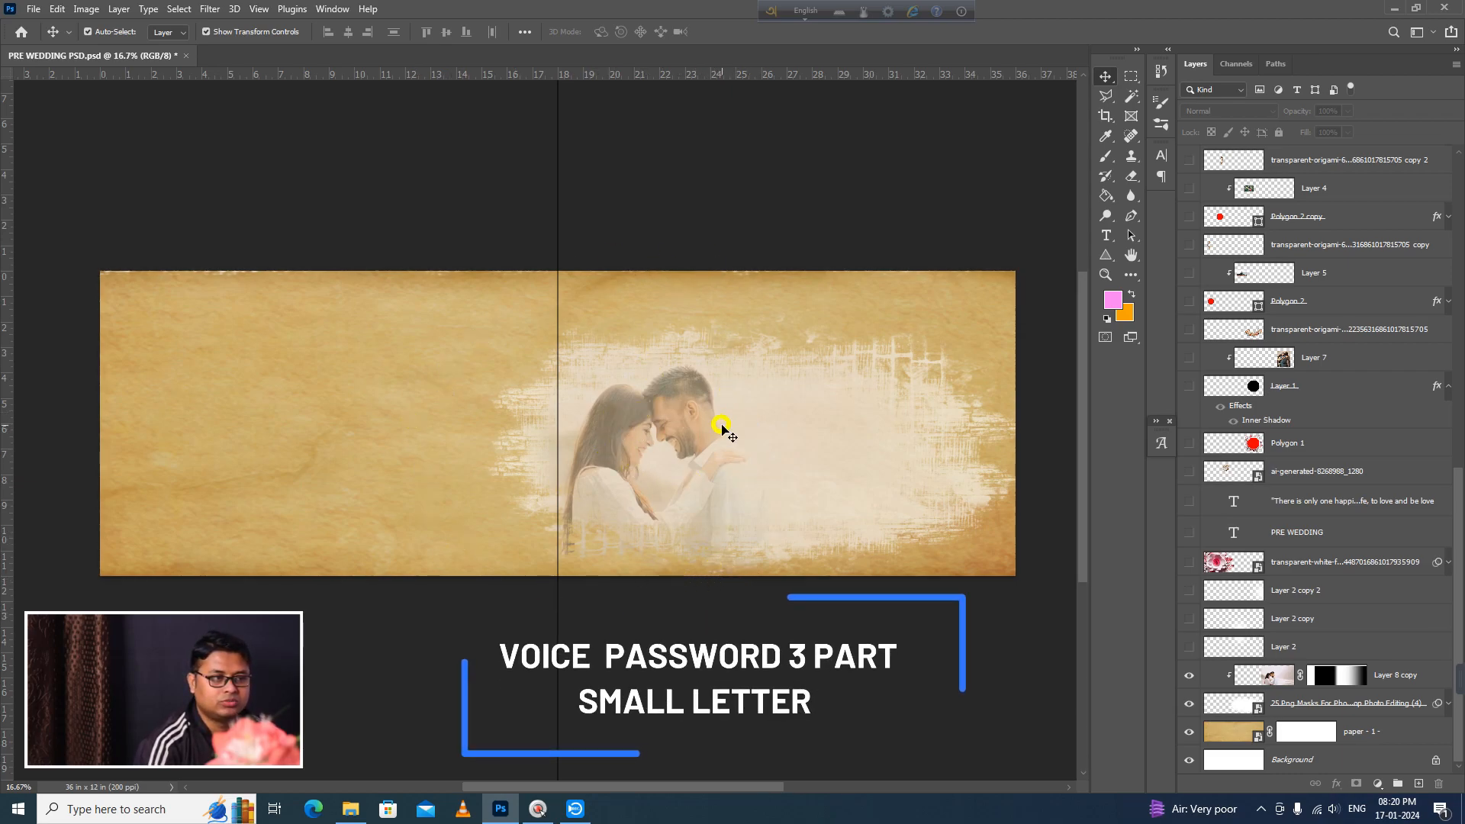
Step: Preview the three Layer 2 glow layers, hide them again, and show the large white paper-flower artwork layer
left_click_drag(1195, 642, 1194, 595)
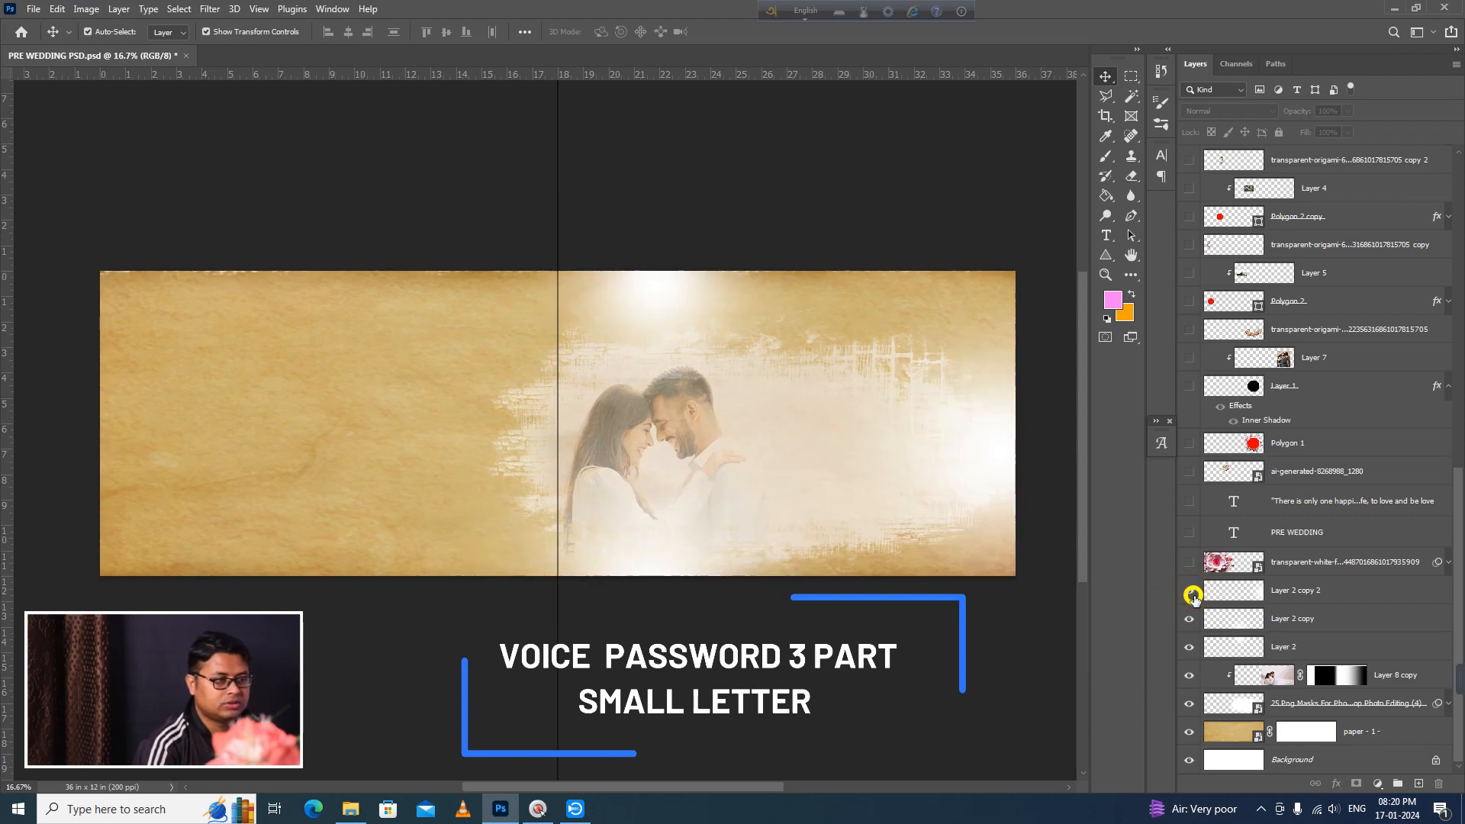
left_click(1188, 644)
left_click(1188, 613)
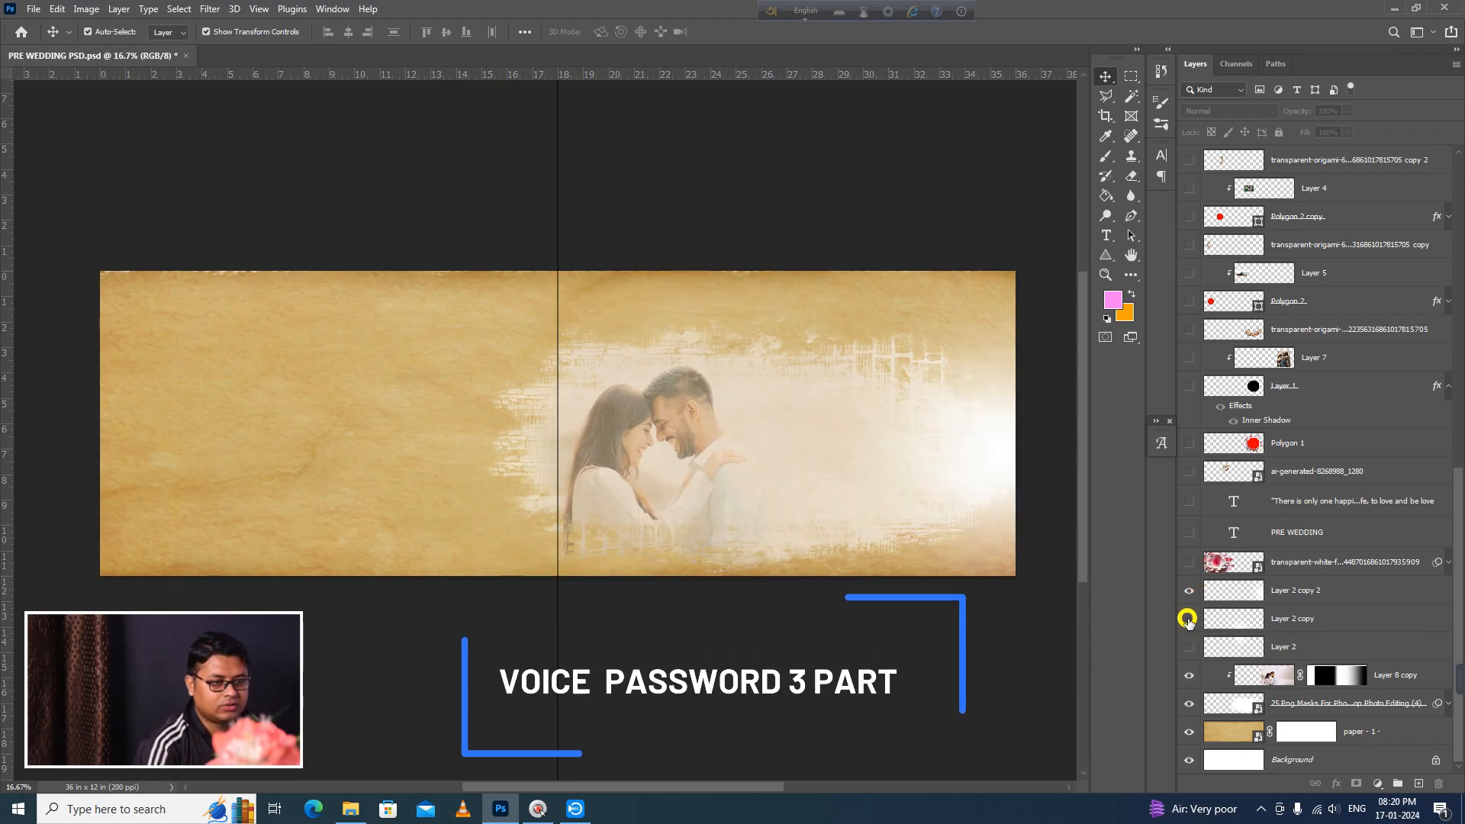
left_click(1188, 586)
left_click(1188, 560)
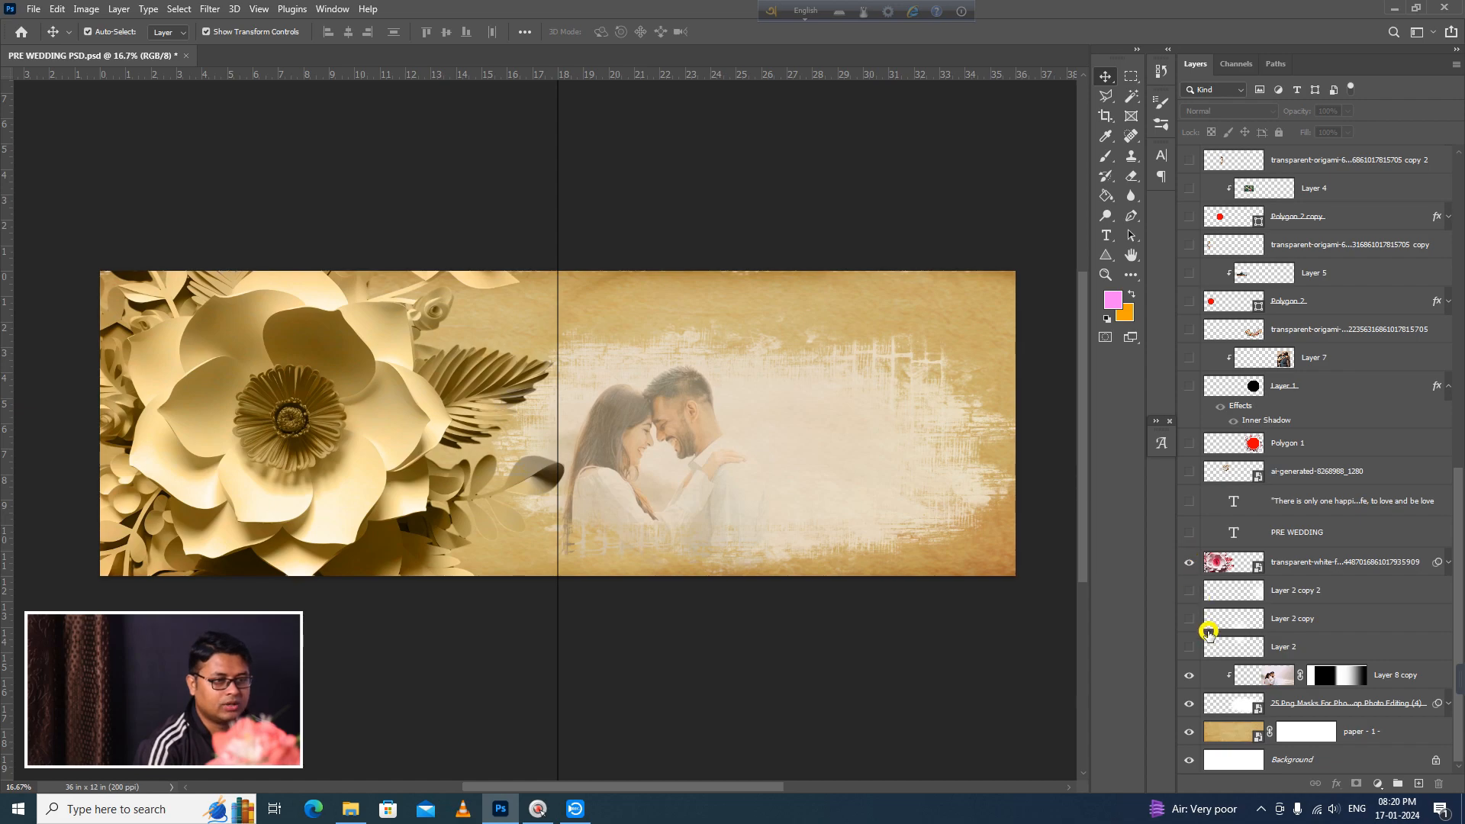
Step: Toggle the PRE WEDDING text layer and the ai-generated image layer on and off to preview them
left_click(1191, 532)
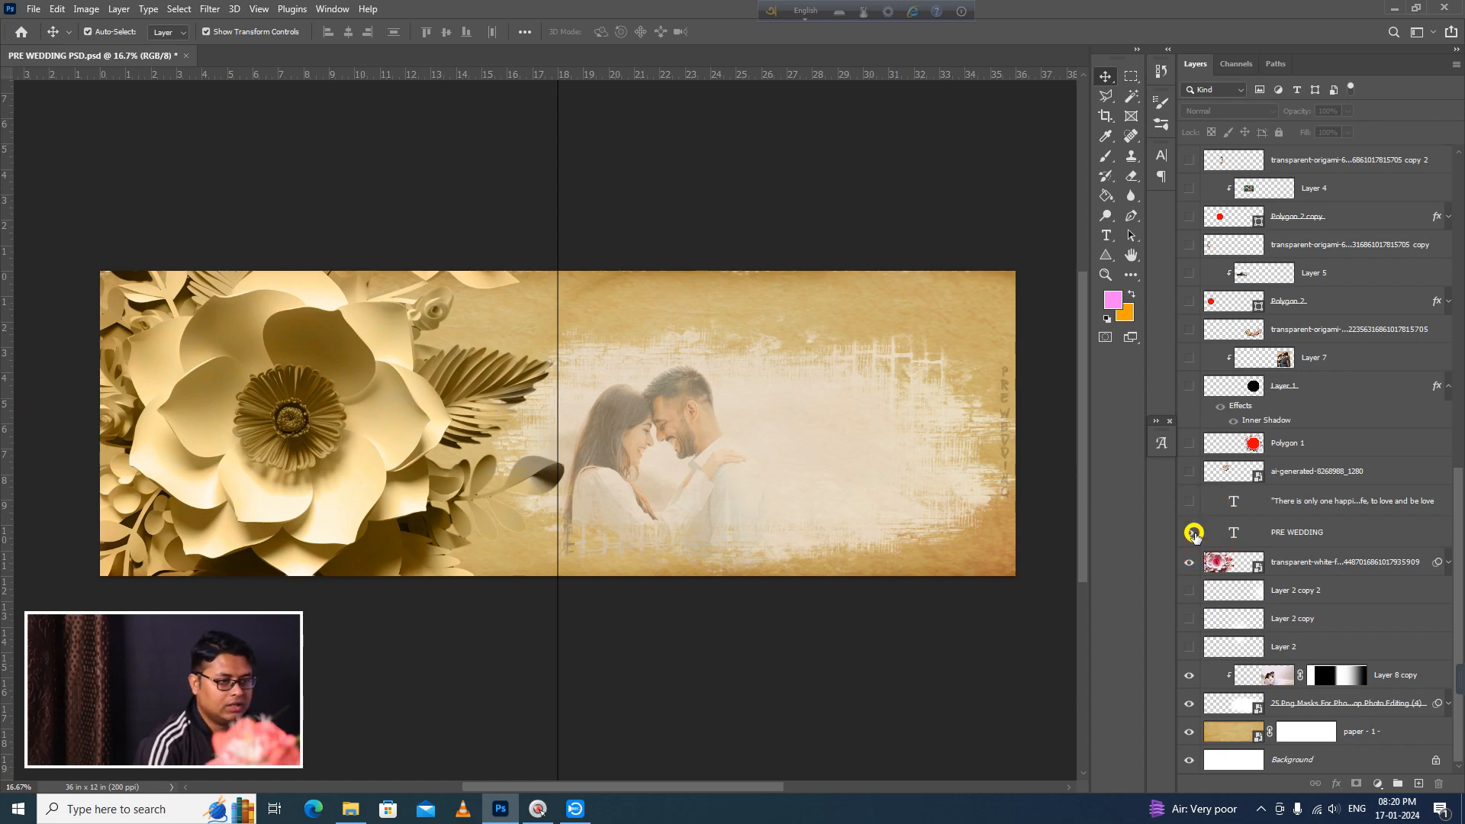
left_click(1194, 534)
left_click(1193, 533)
left_click(1193, 533)
left_click(1194, 533)
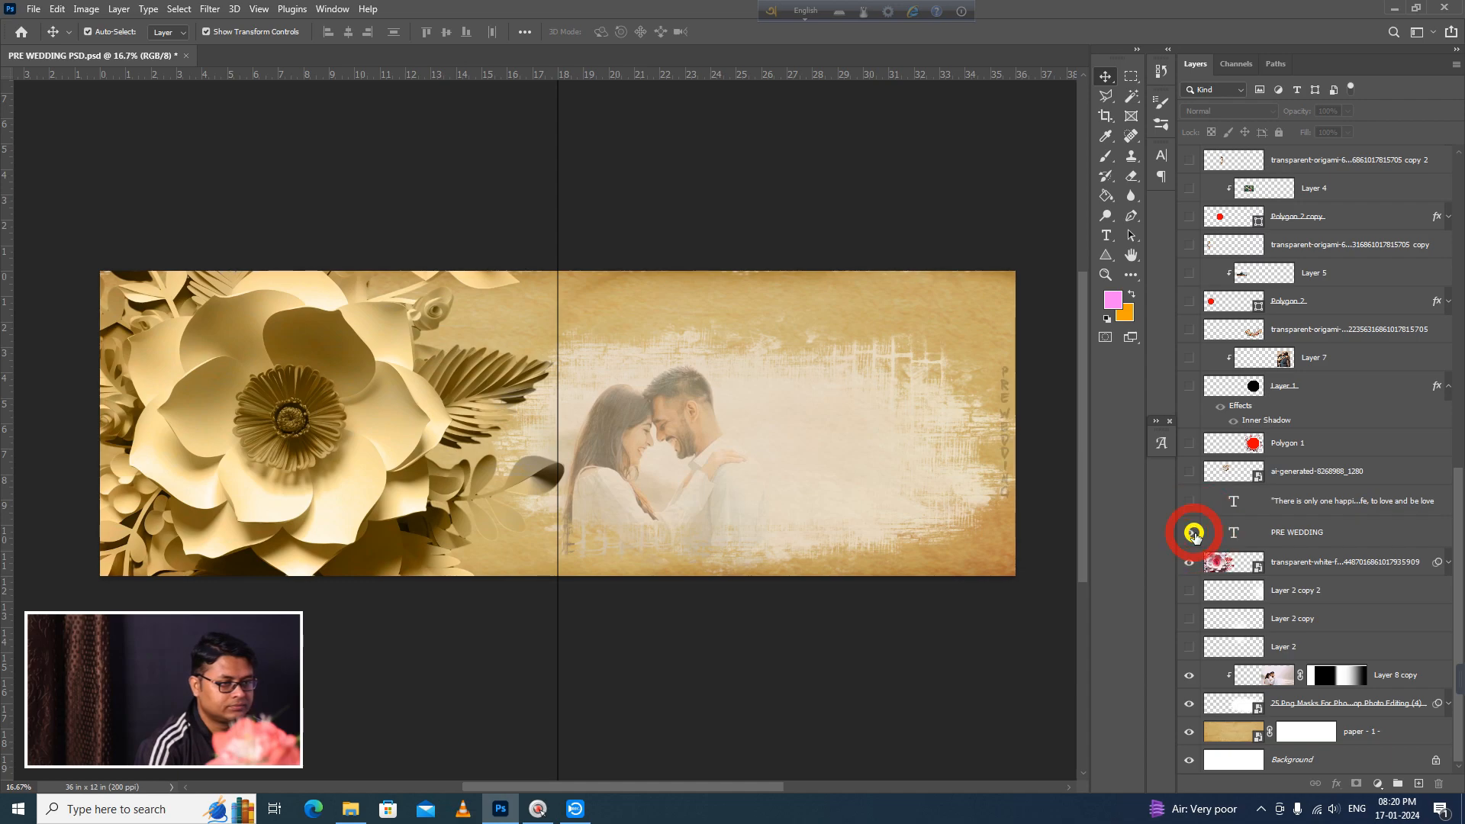
left_click(1190, 470)
left_click(1190, 470)
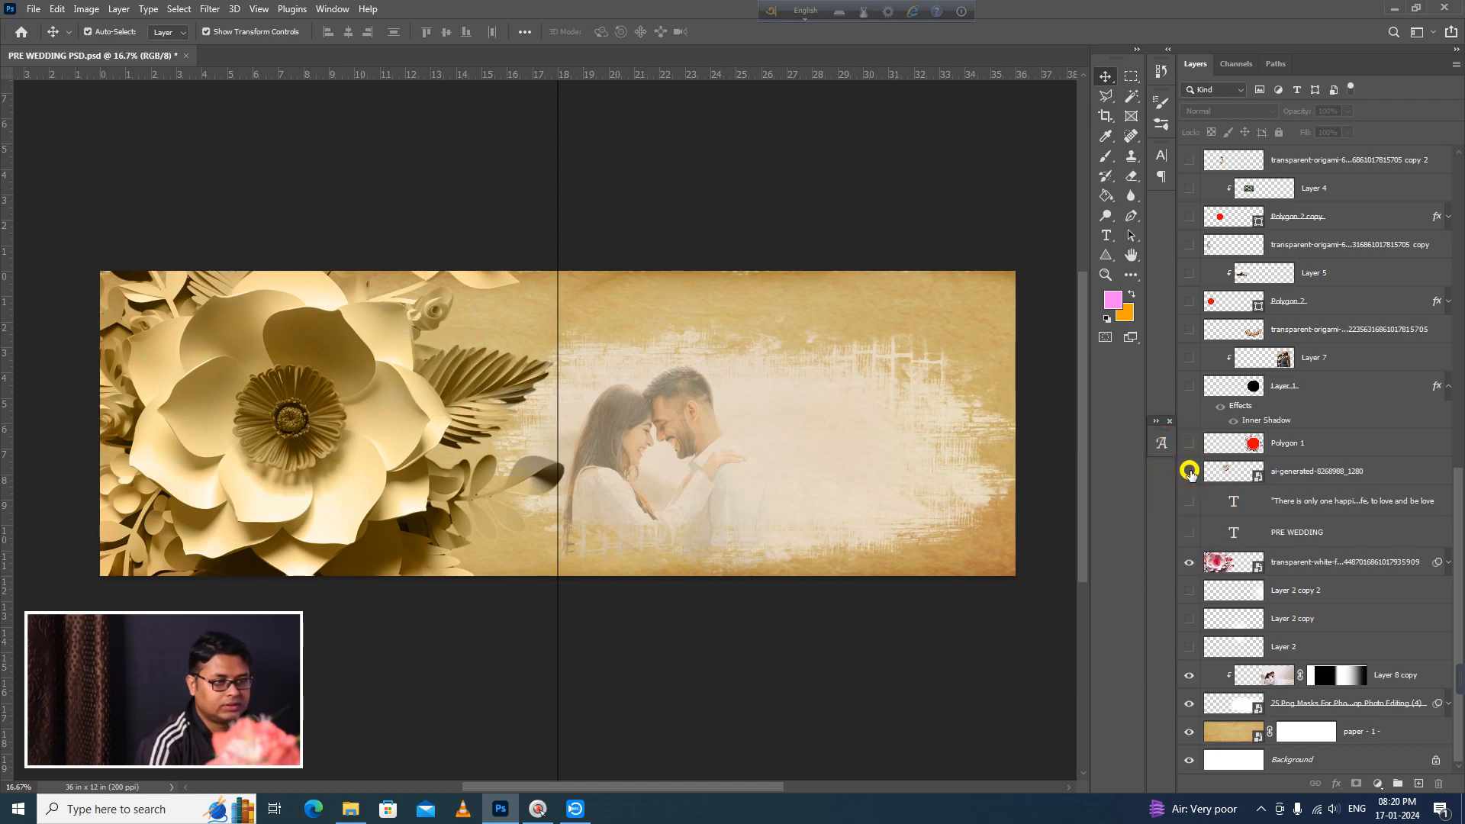
Step: Show the Polygon 1 octagon frame, the Layer 1 base shape, the clipped Layer 7 photo and the colourful flower layer above it
left_click(1191, 443)
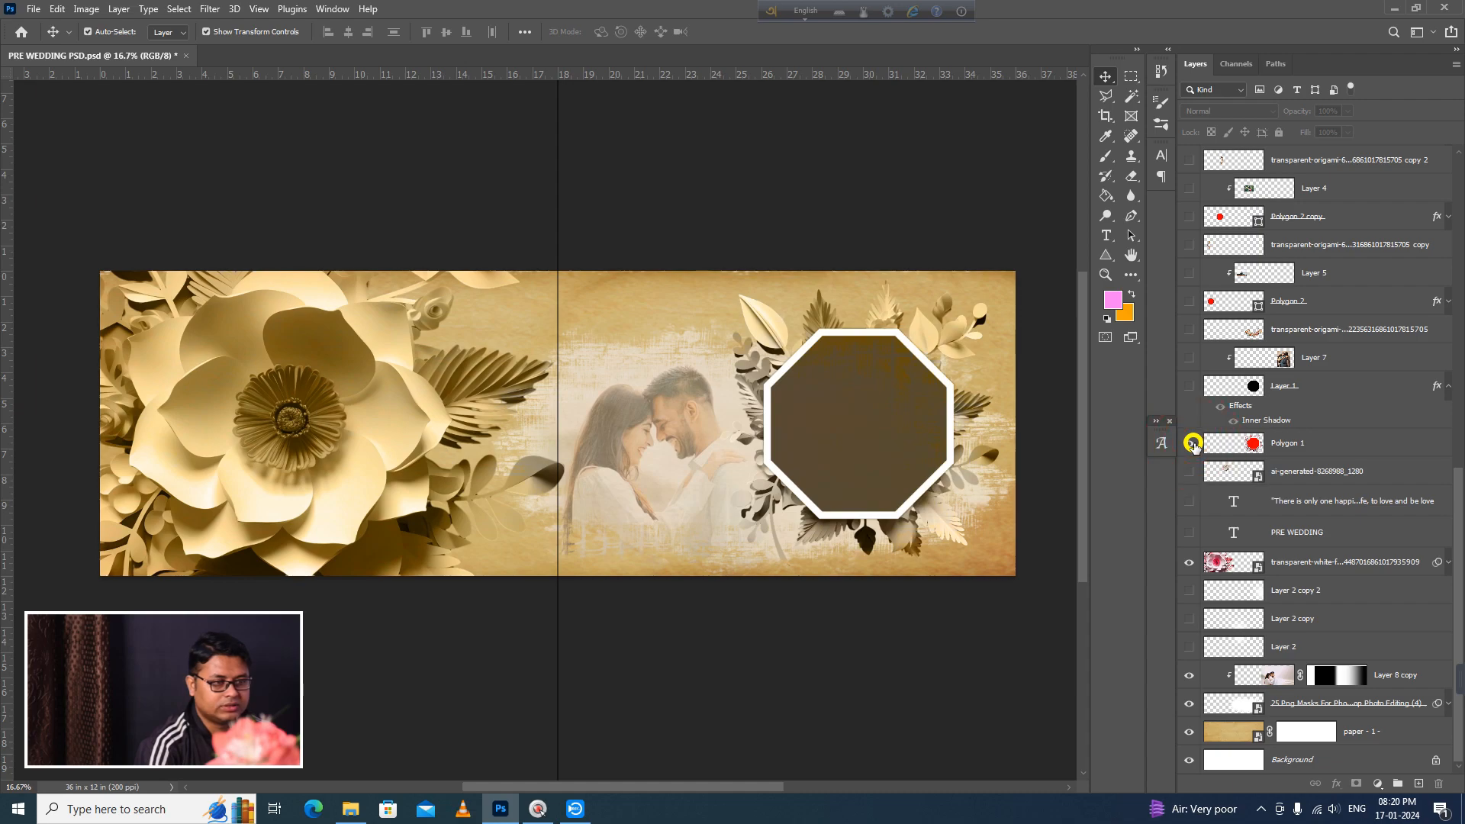
left_click(1188, 385)
left_click(1193, 359)
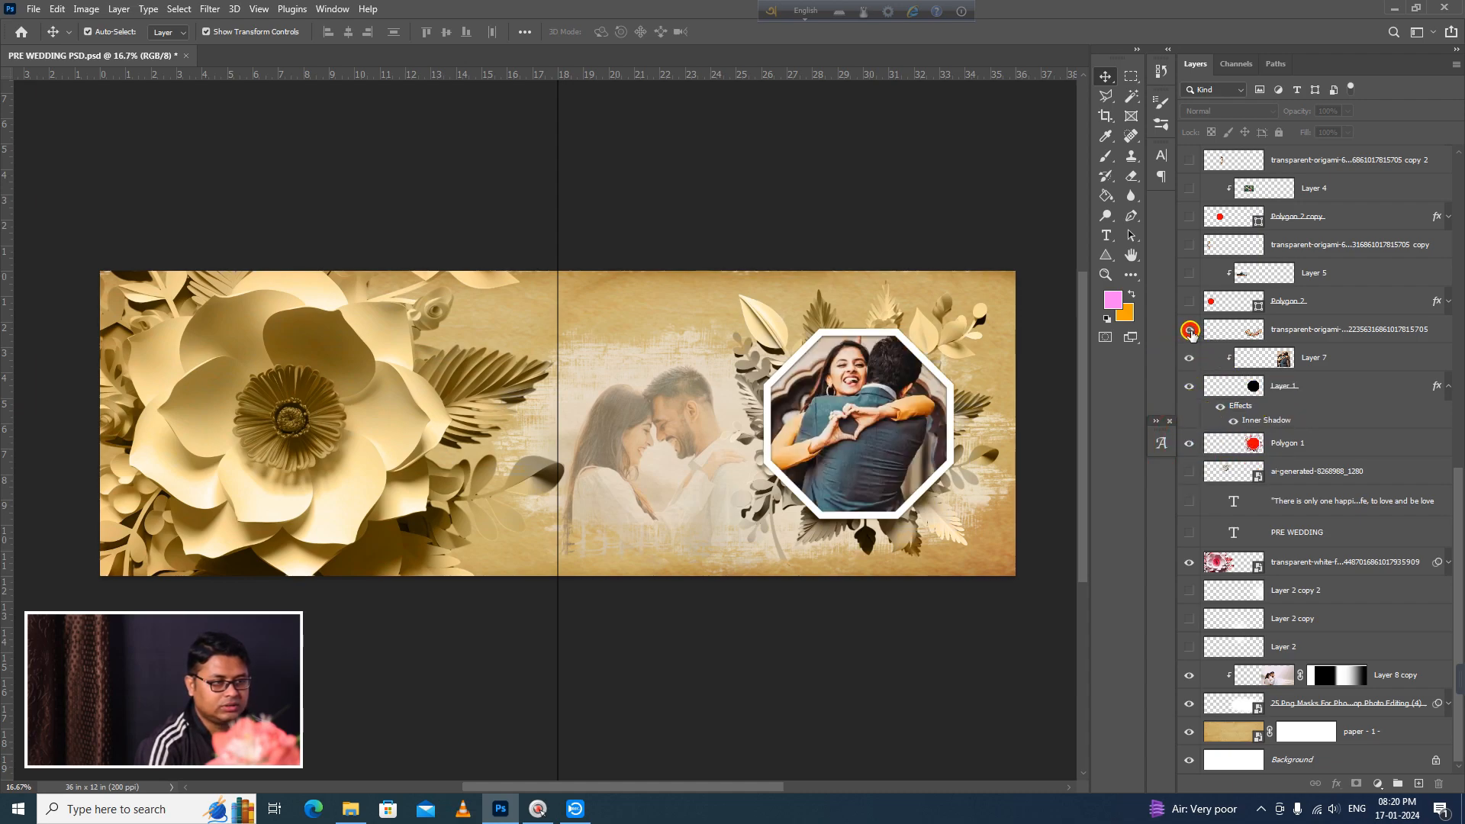
left_click(1190, 330)
left_click(1190, 302)
left_click(1190, 302)
Step: Hide the flower layer, Polygon 1 and Layer 7 to expose the black octagon base, and list the available shape tools
key("ctrl+space")
left_click(914, 461, "ctrl")
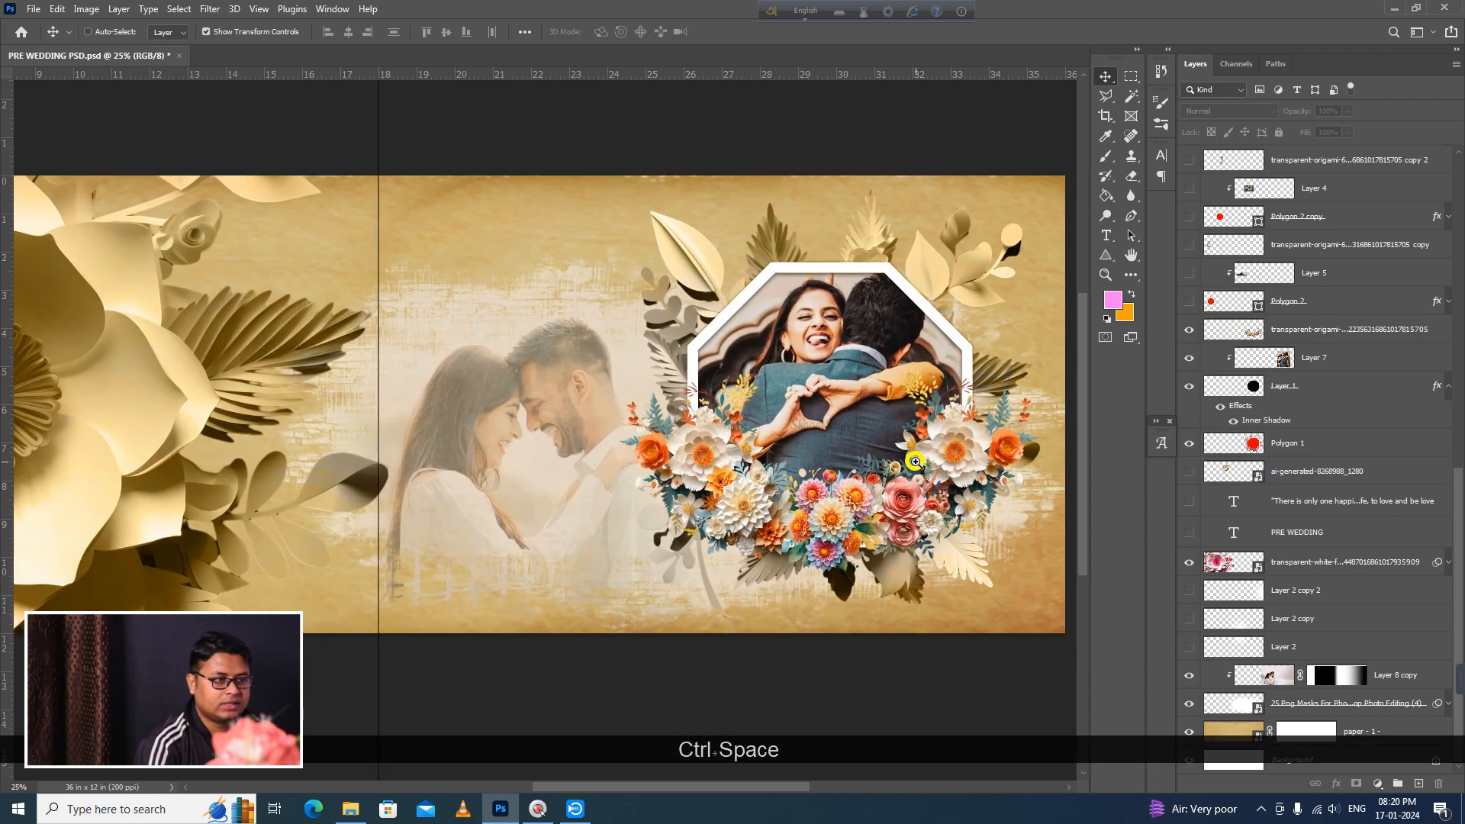
left_click(917, 461, "ctrl")
left_click_drag(964, 478, 860, 520)
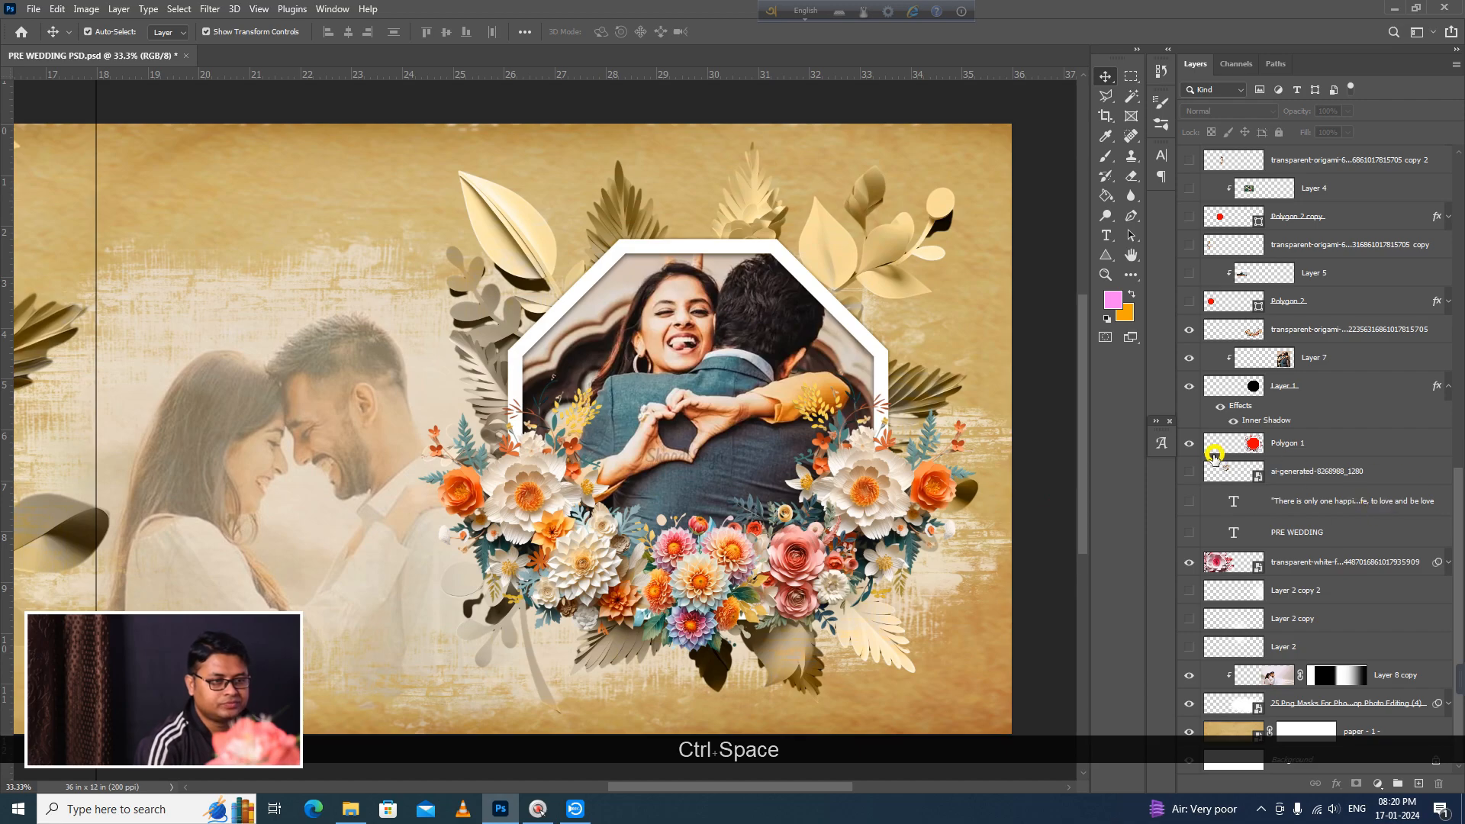
left_click(1190, 330)
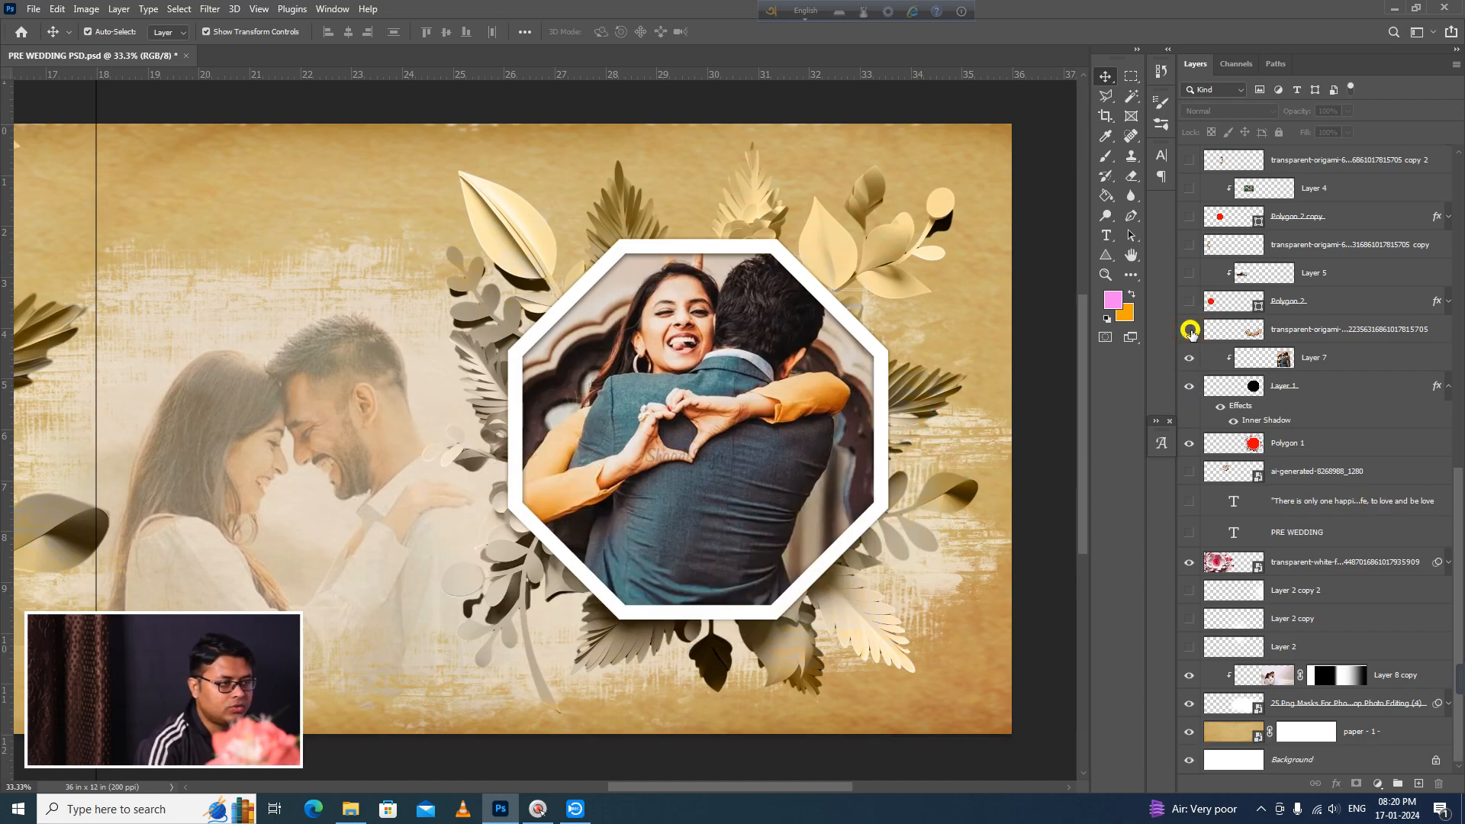
left_click(1185, 446)
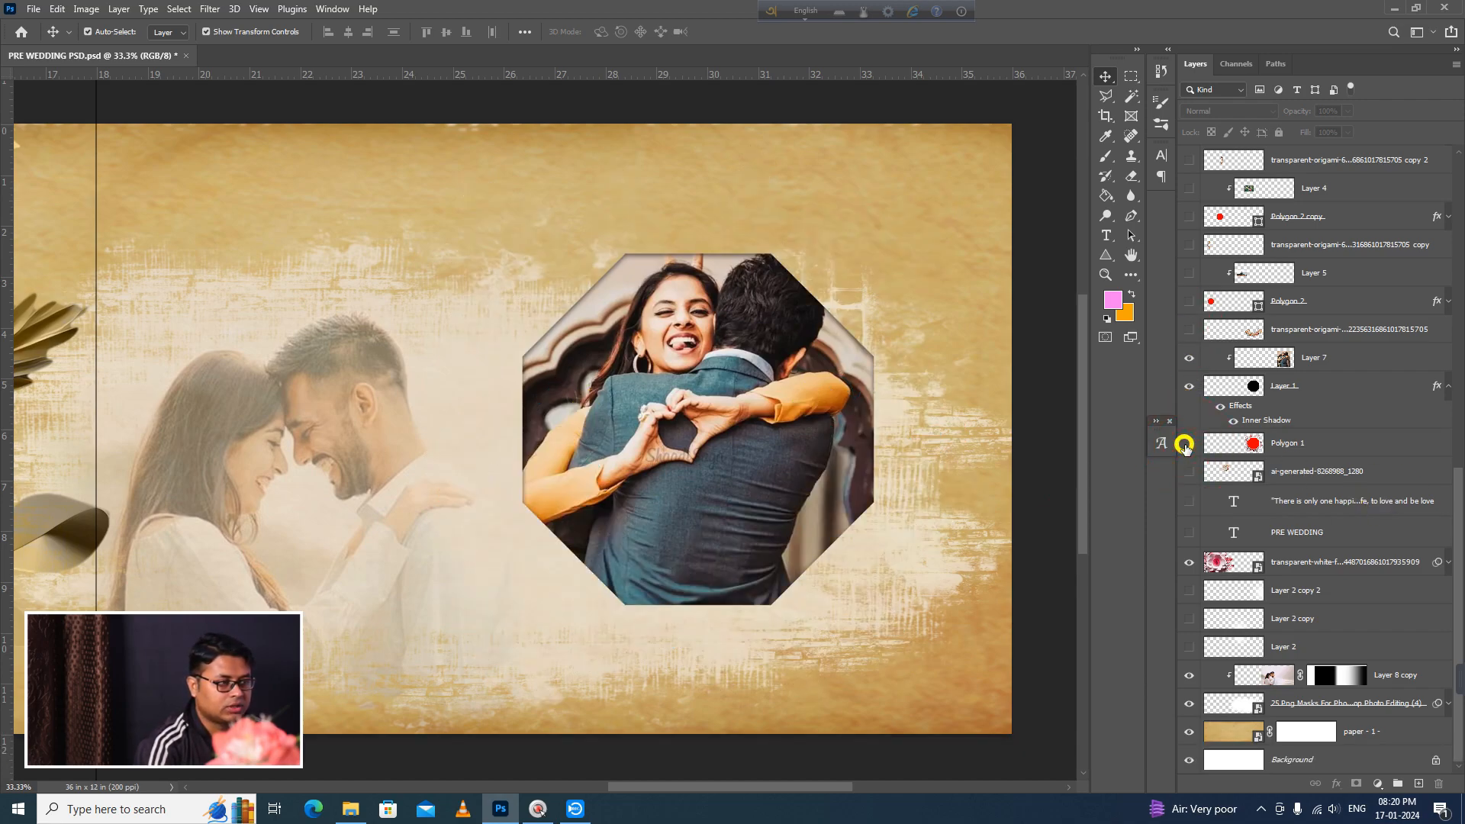
left_click(624, 424)
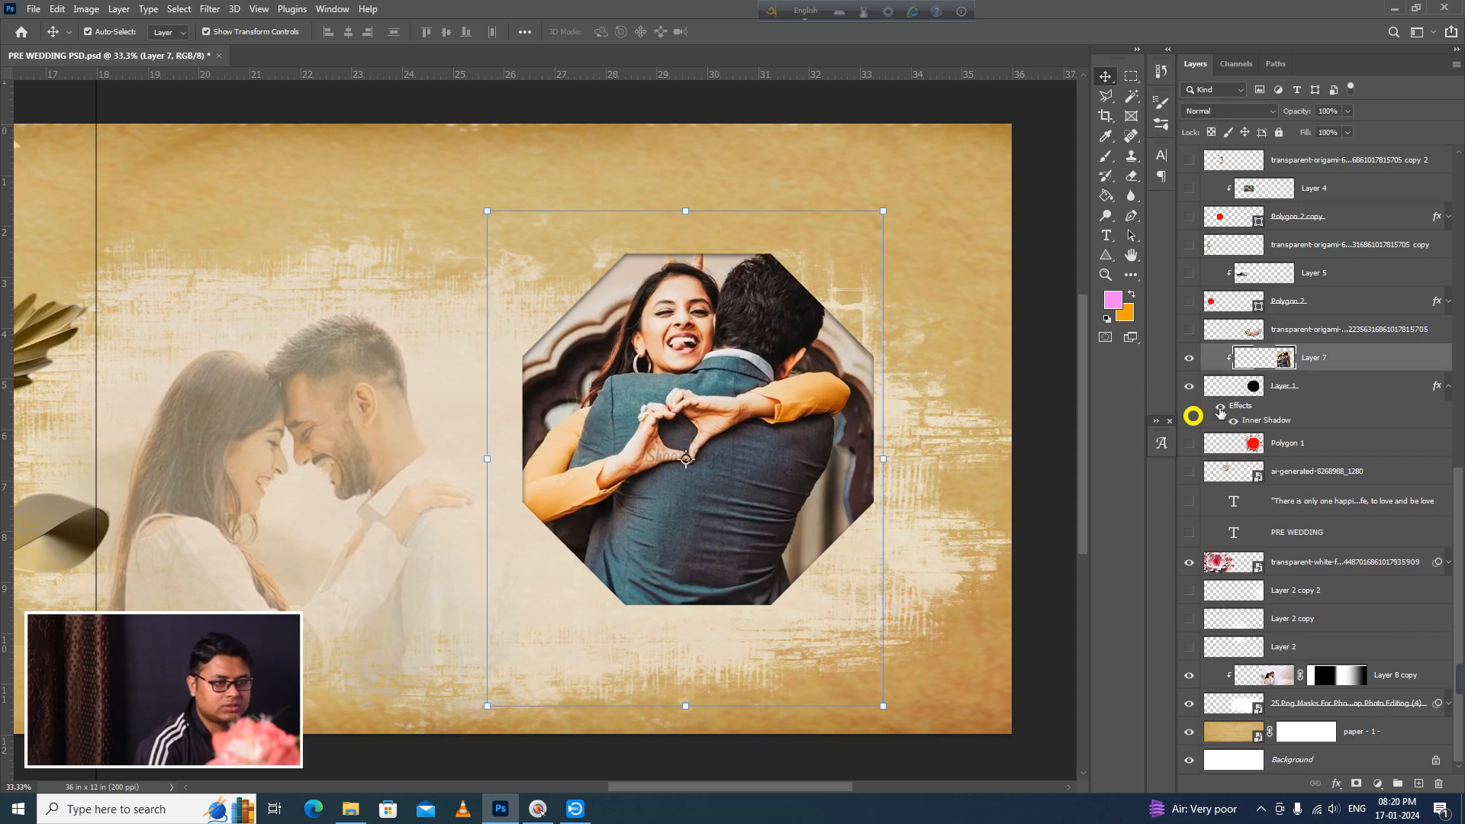
left_click(1190, 358)
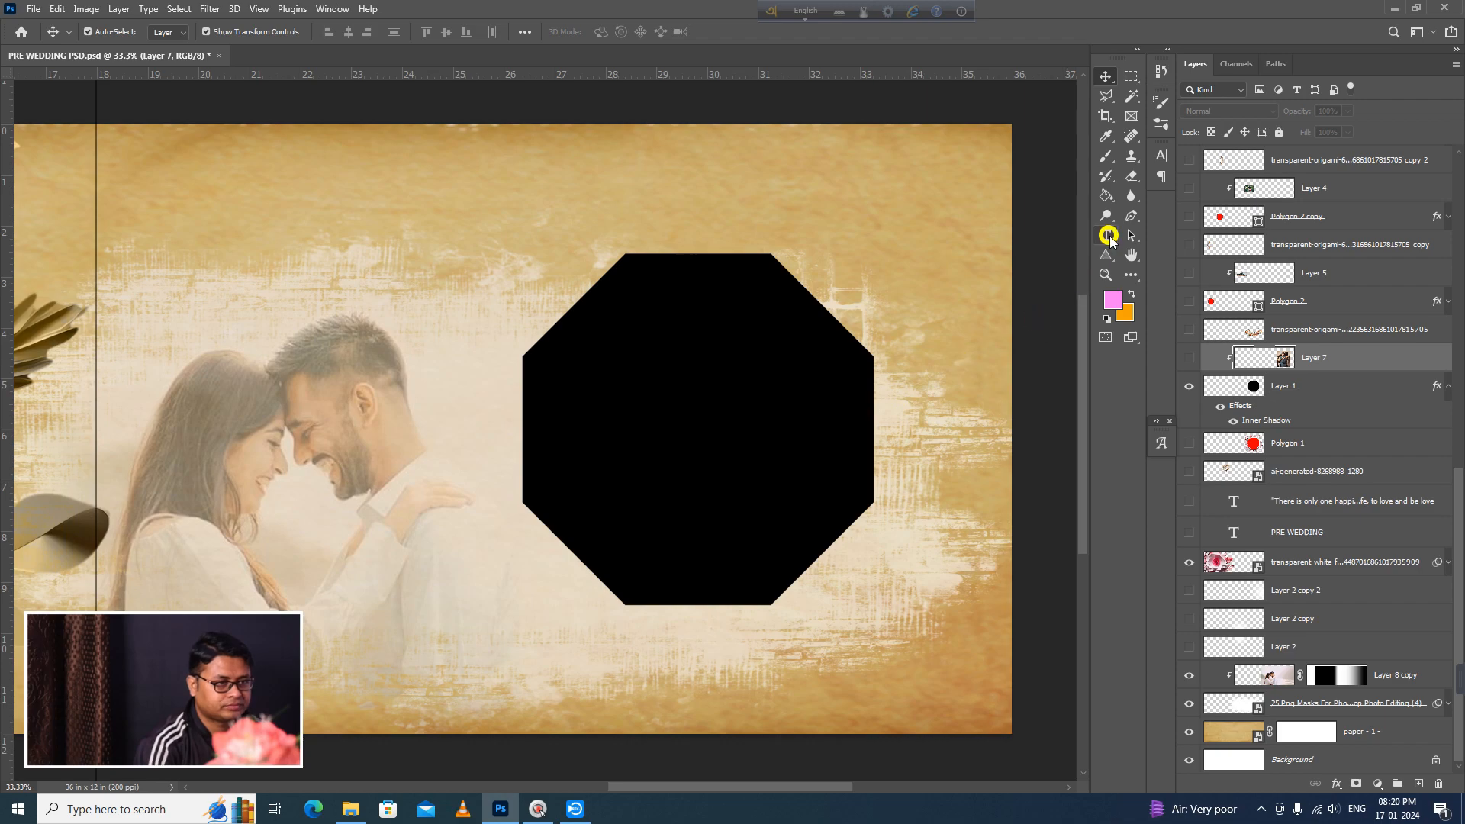
left_click(1104, 258)
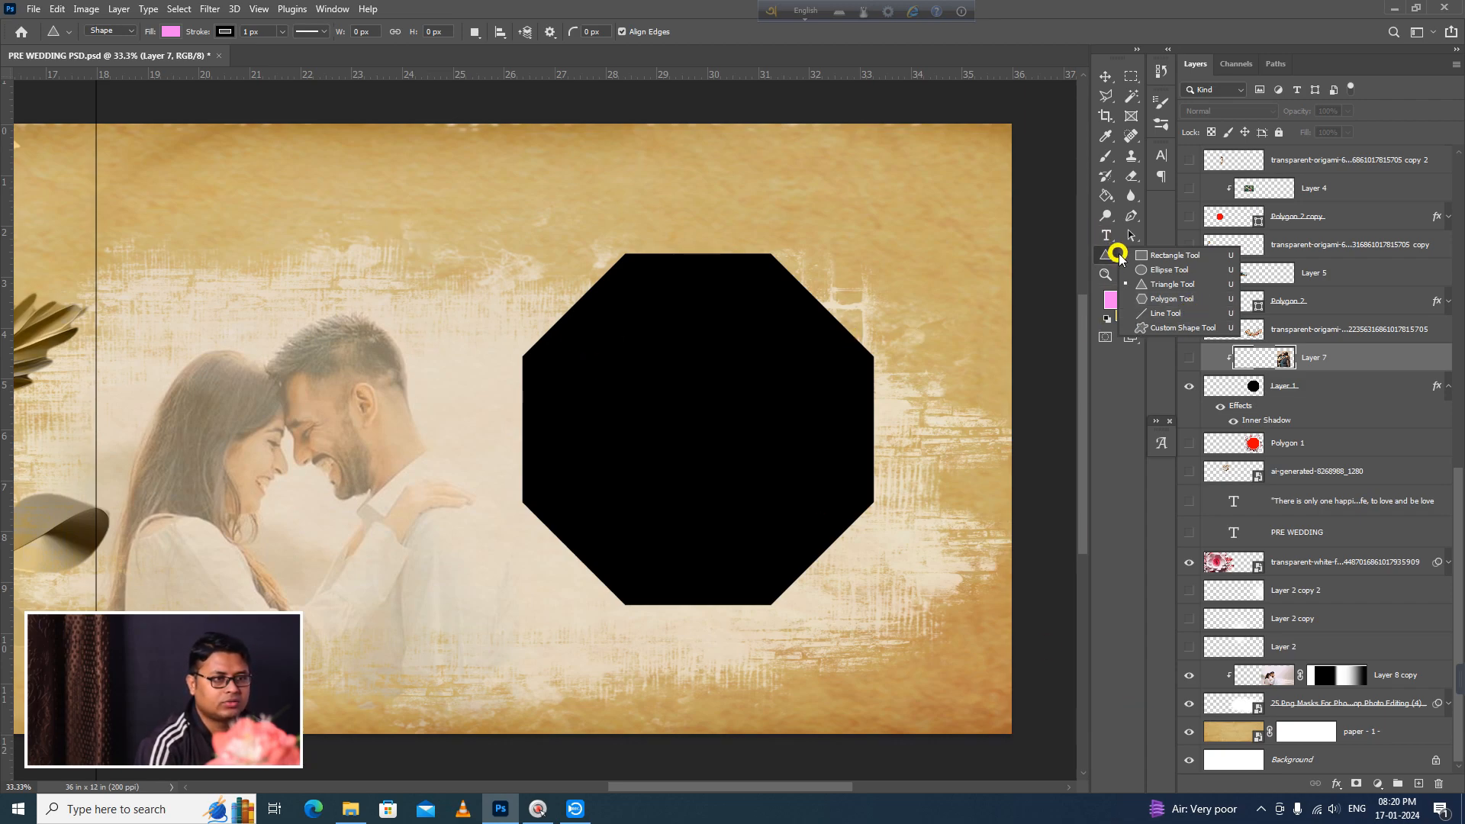
left_click(1110, 259)
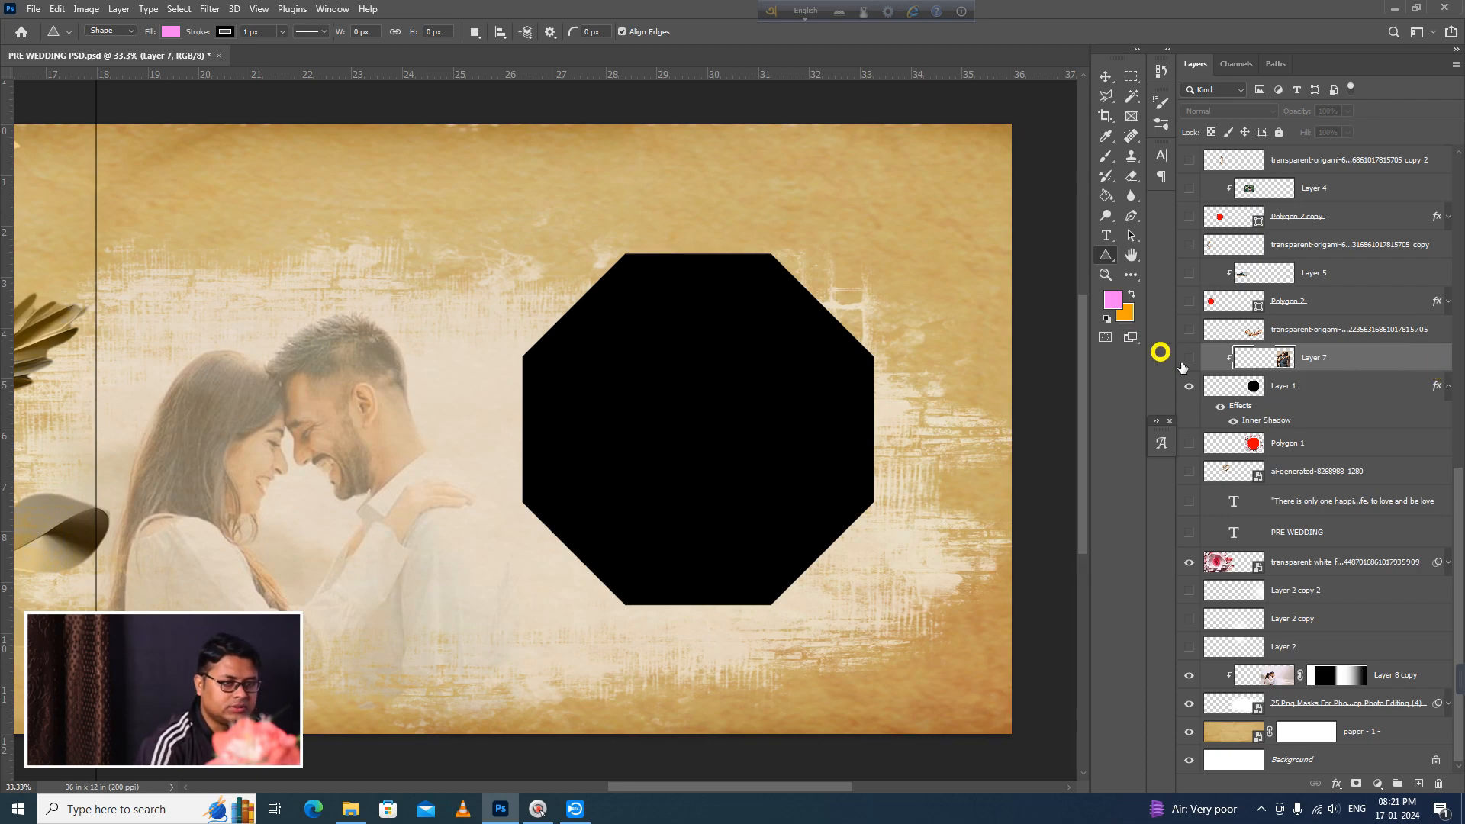
Step: Make the Layer 7 photo, the Polygon 1 frame and the colourful flower layer visible again
left_click(1189, 357)
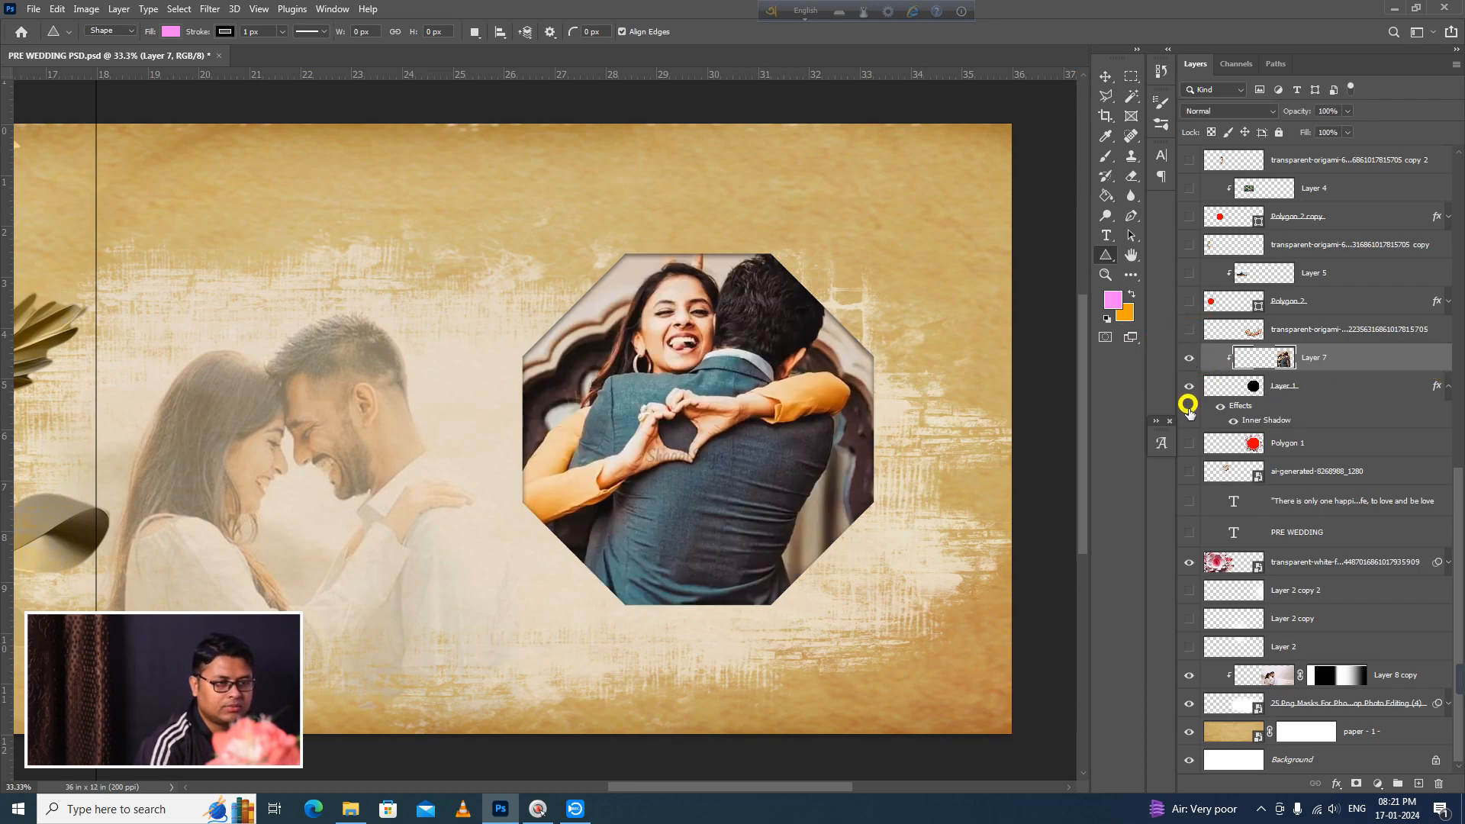
left_click(1188, 442)
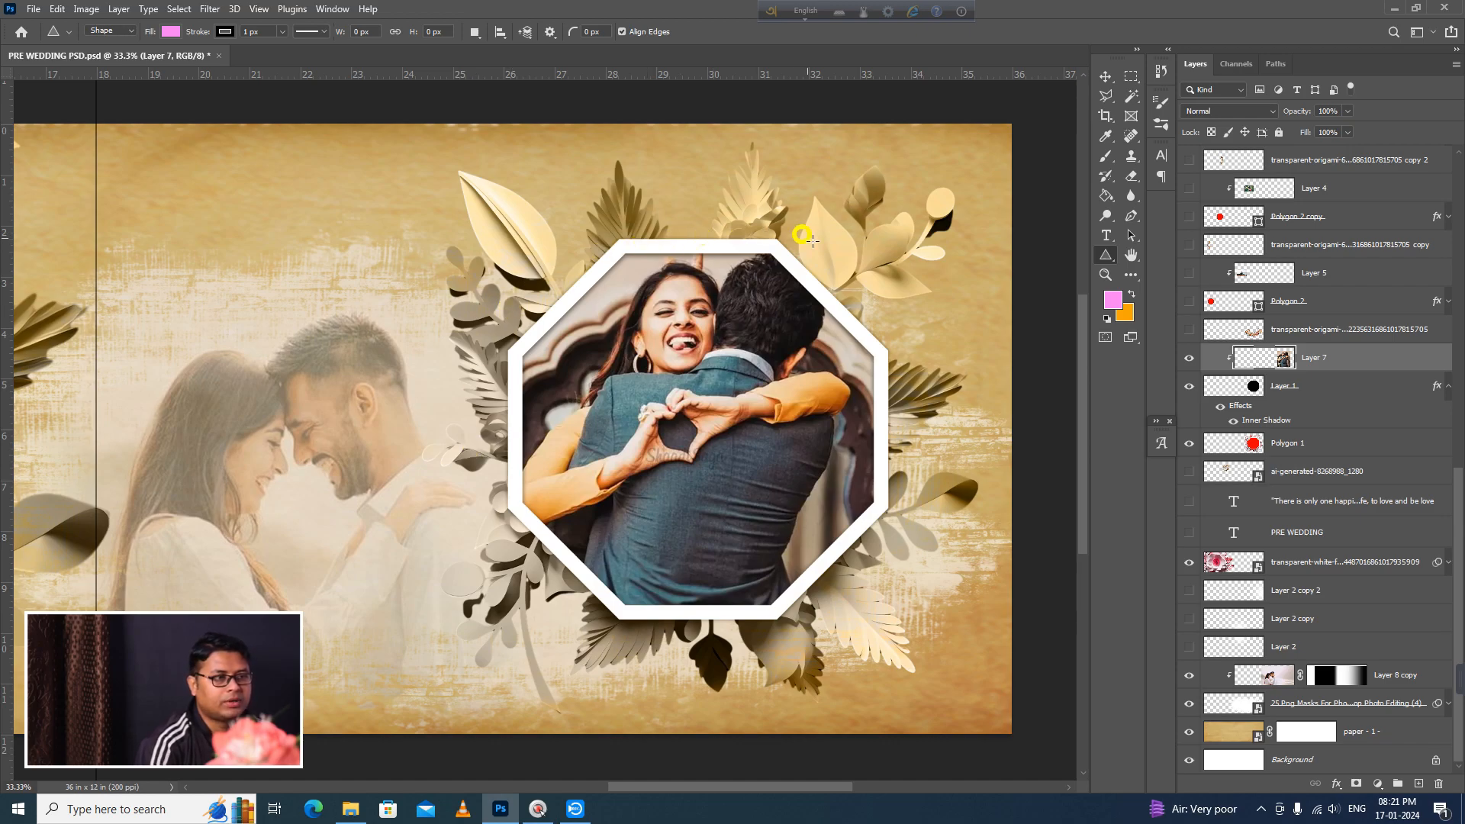
key("space")
left_click_drag(233, 541, 1013, 543)
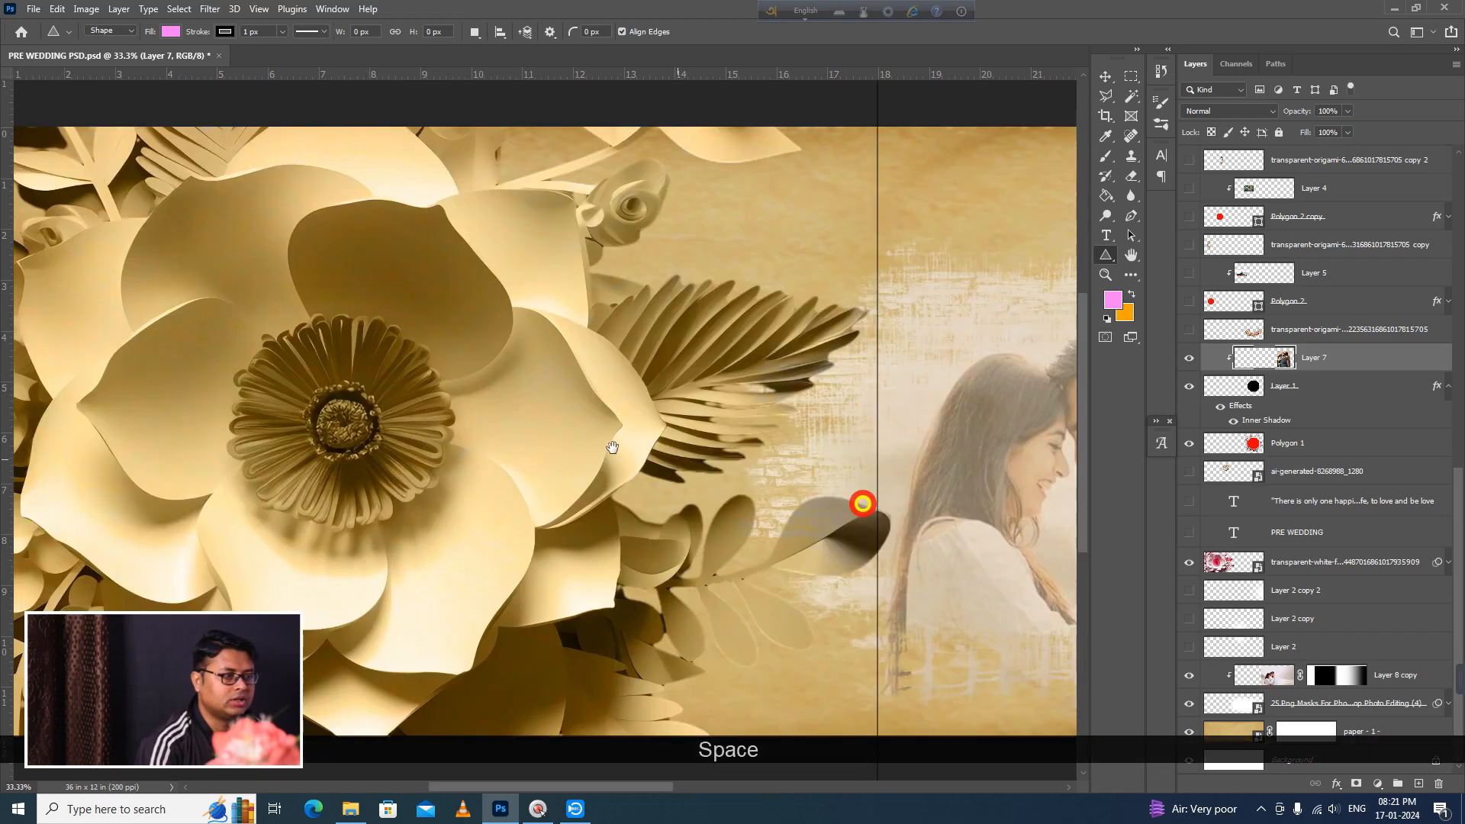
key("space")
left_click_drag(874, 454, 120, 473)
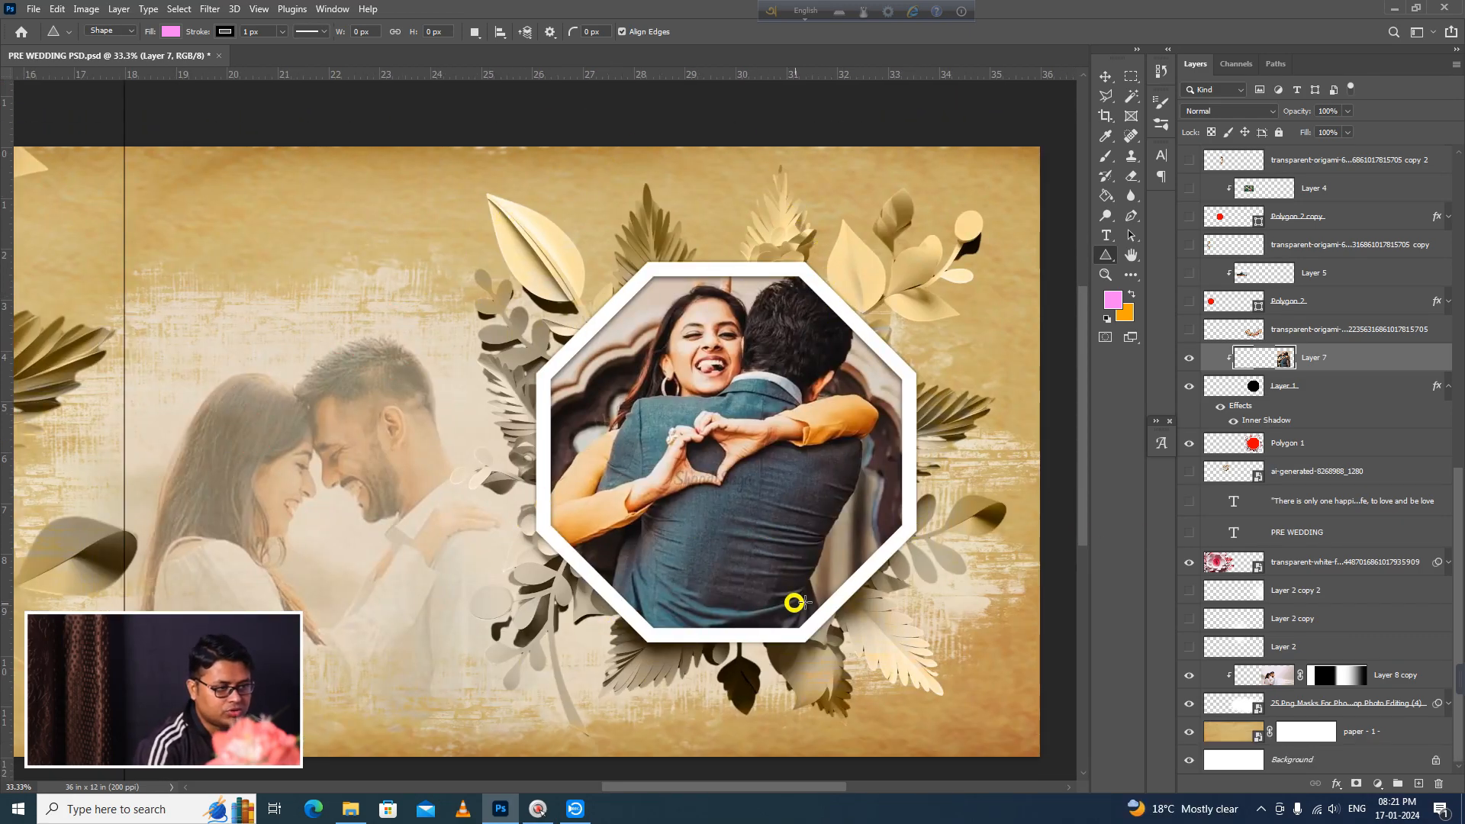
left_click(1188, 331)
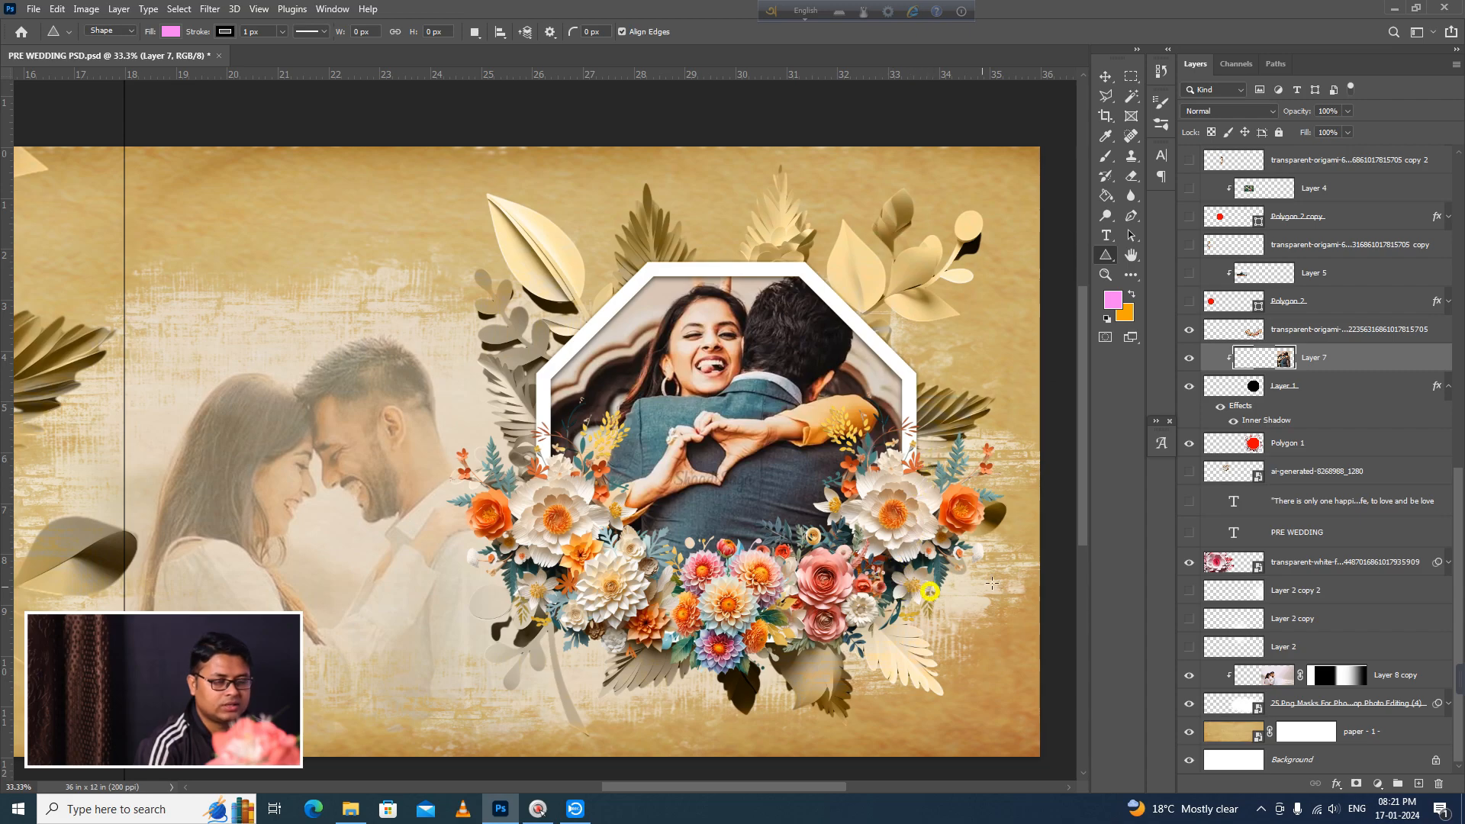
Step: Show the Polygon 2 octagon on the large paper flower and its clipped couple photo, Layer 5
left_click(678, 526, "ctrl+alt")
left_click_drag(367, 656, 526, 588)
left_click_drag(395, 575, 783, 555)
left_click_drag(351, 496, 536, 546)
left_click(511, 450)
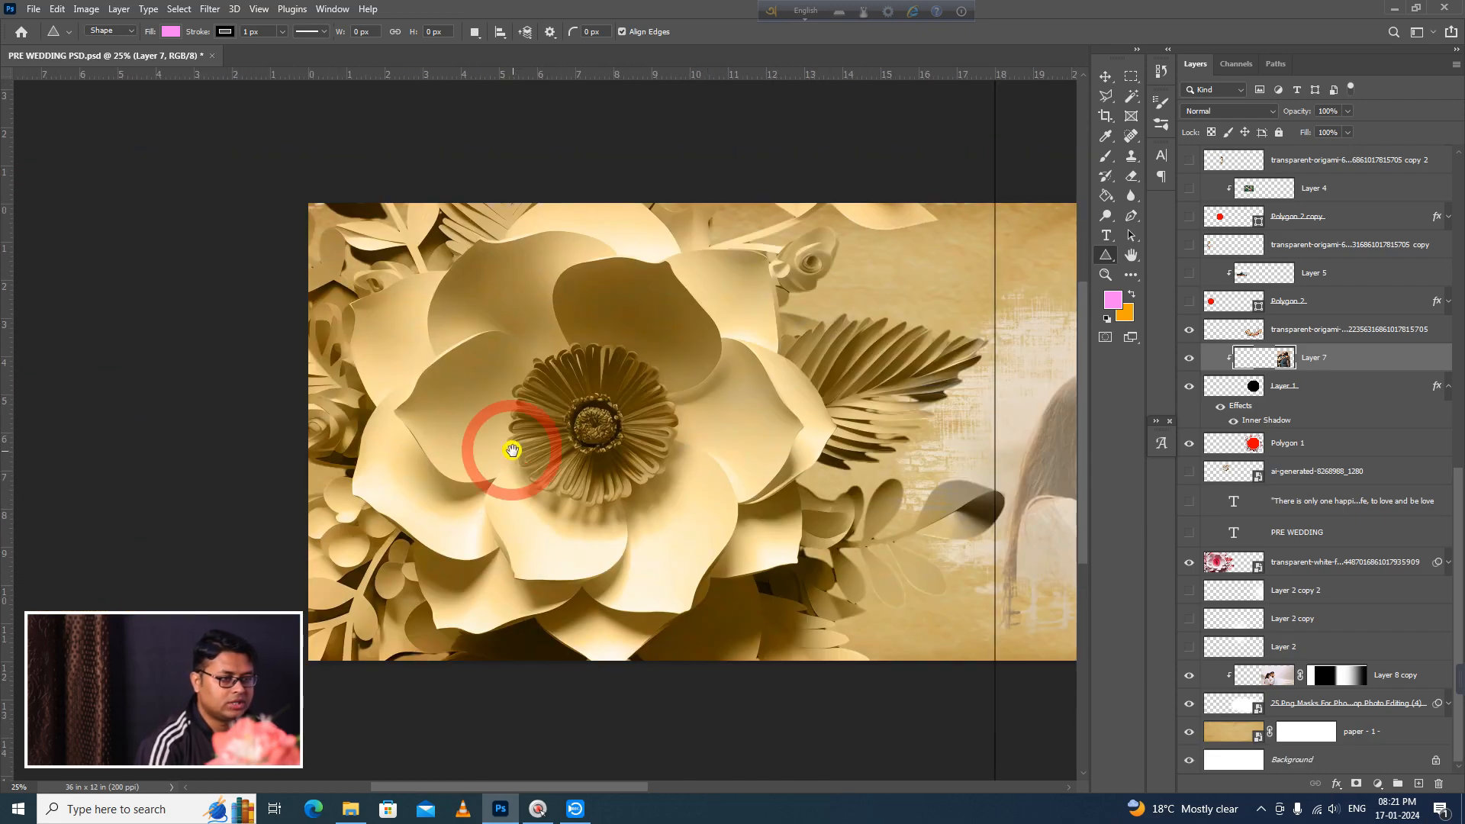
scroll(1263, 594, "up", 2)
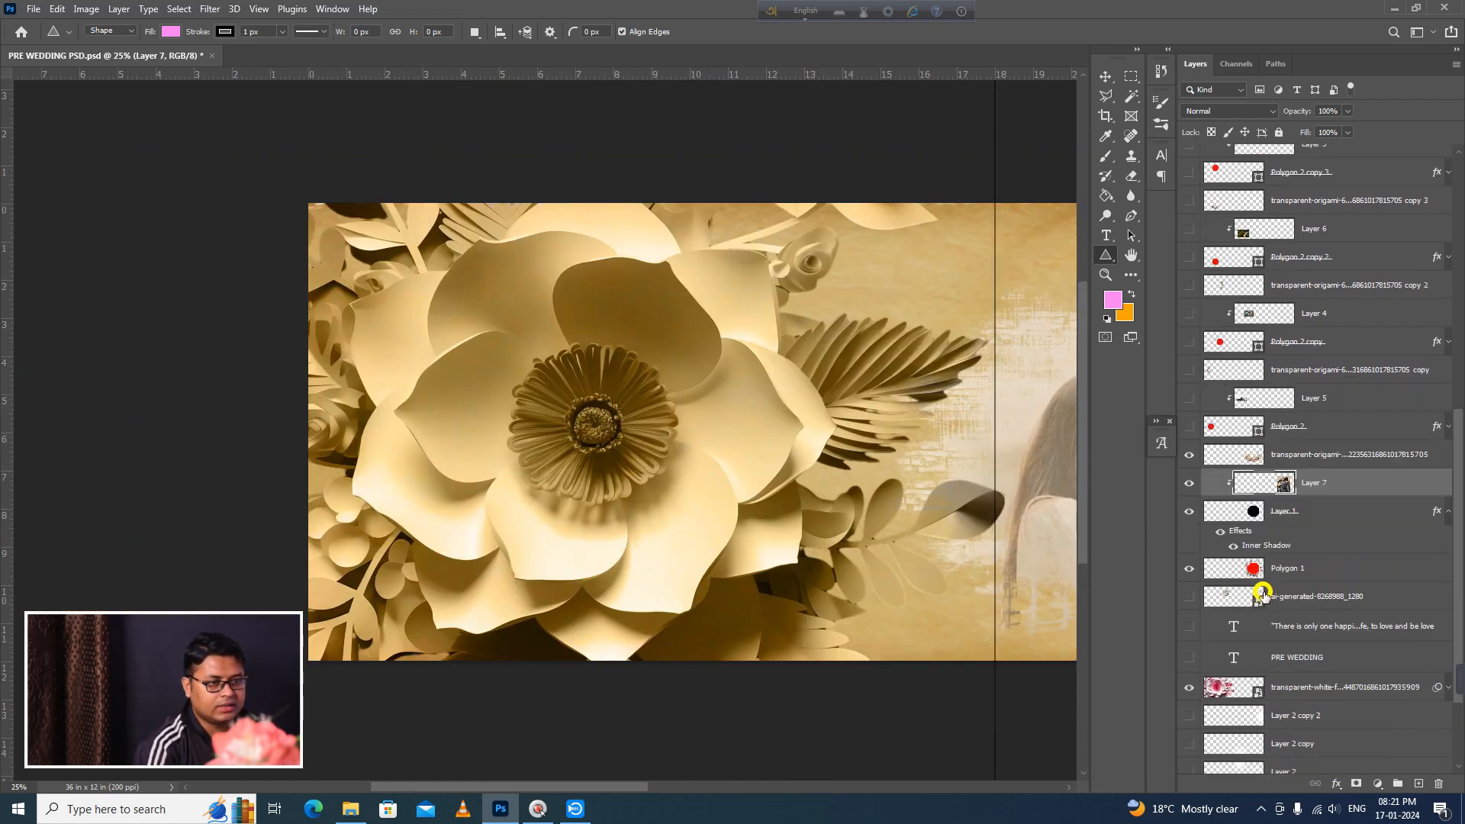
left_click(1186, 428)
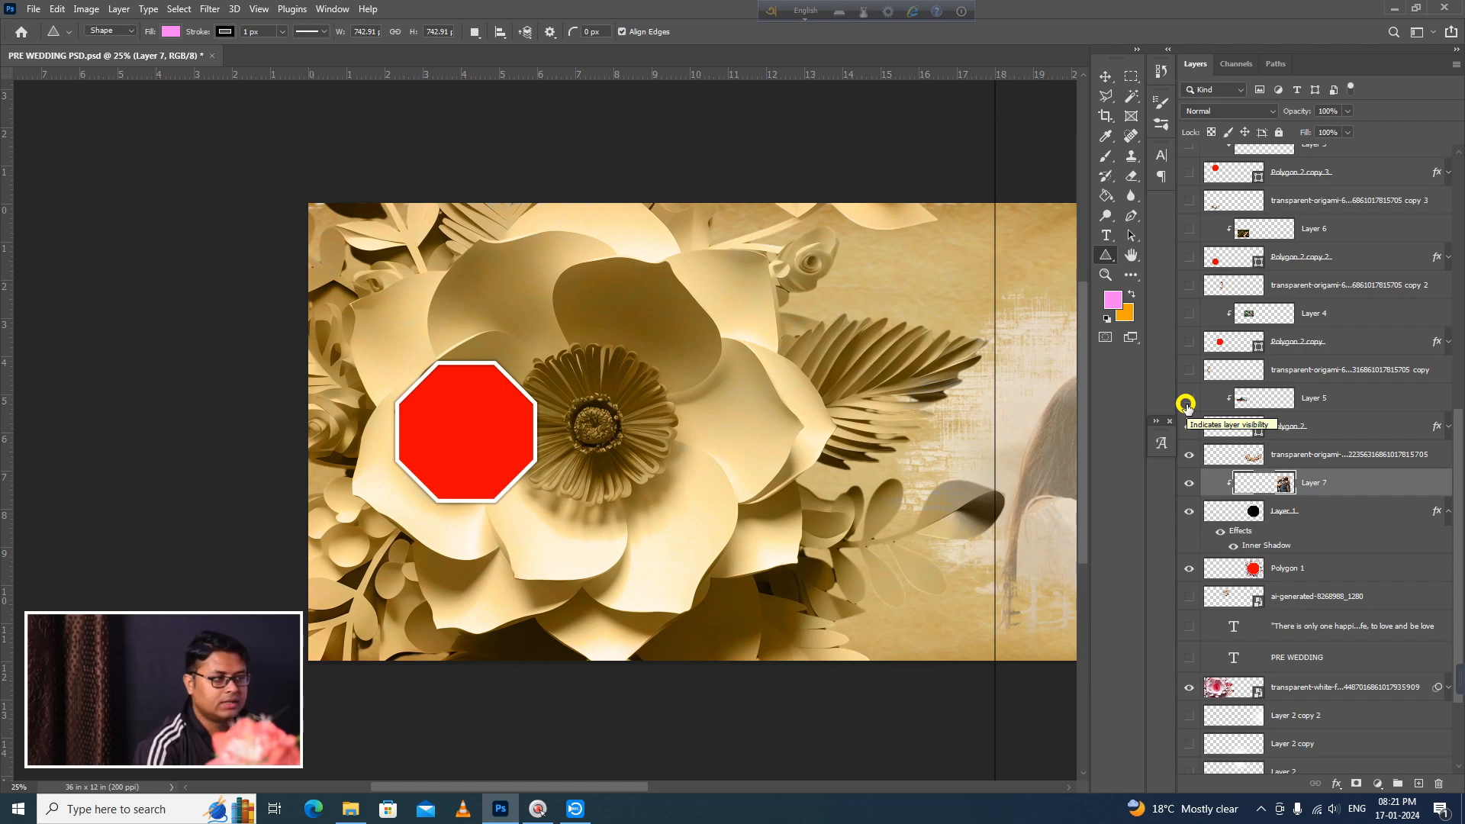
left_click(1186, 403)
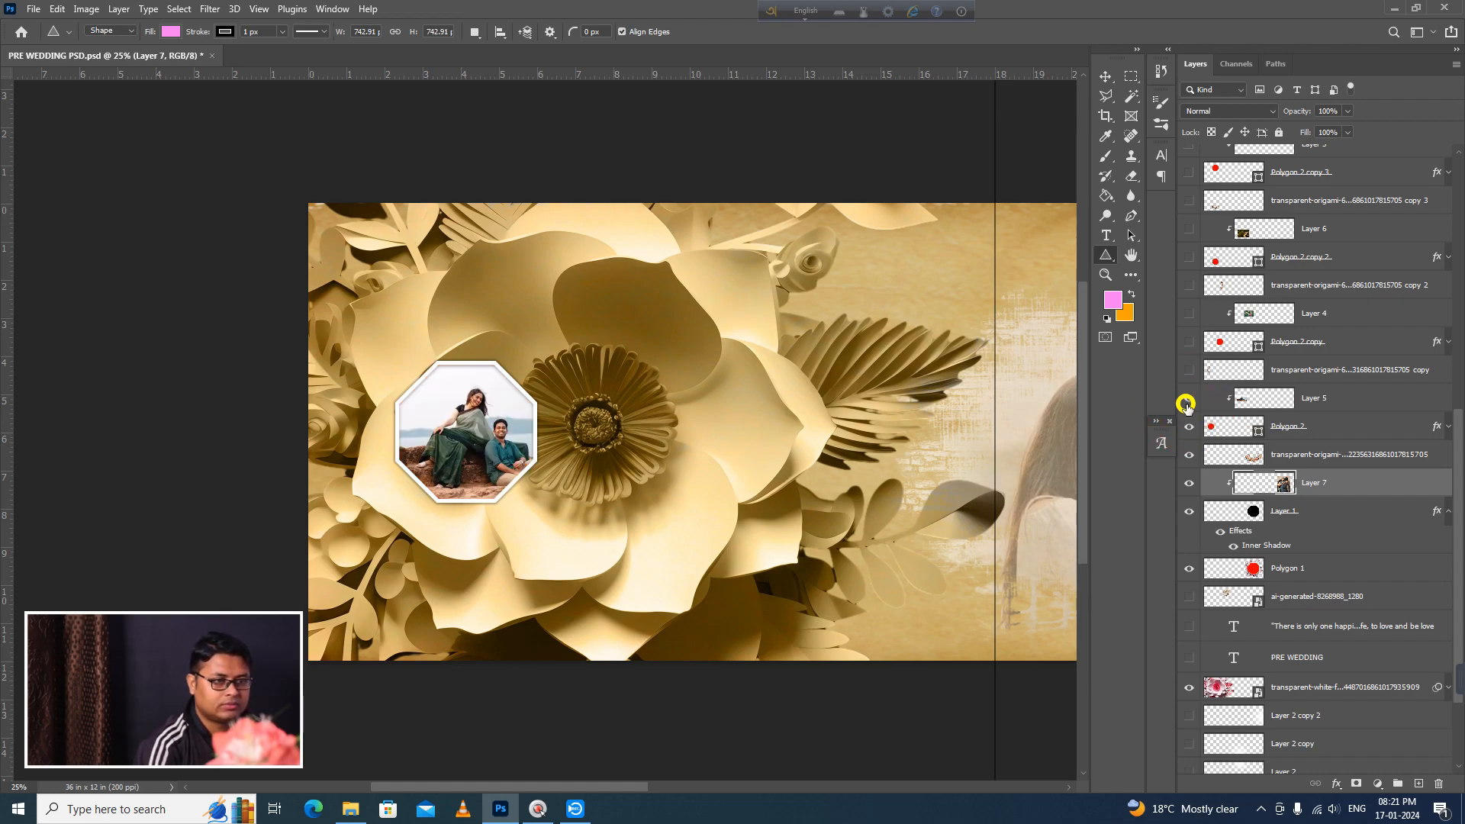
Step: Show the flower layer copy around the Polygon 2 couple photo and compare it with the flower arrangement on the right-hand page
left_click(1189, 372)
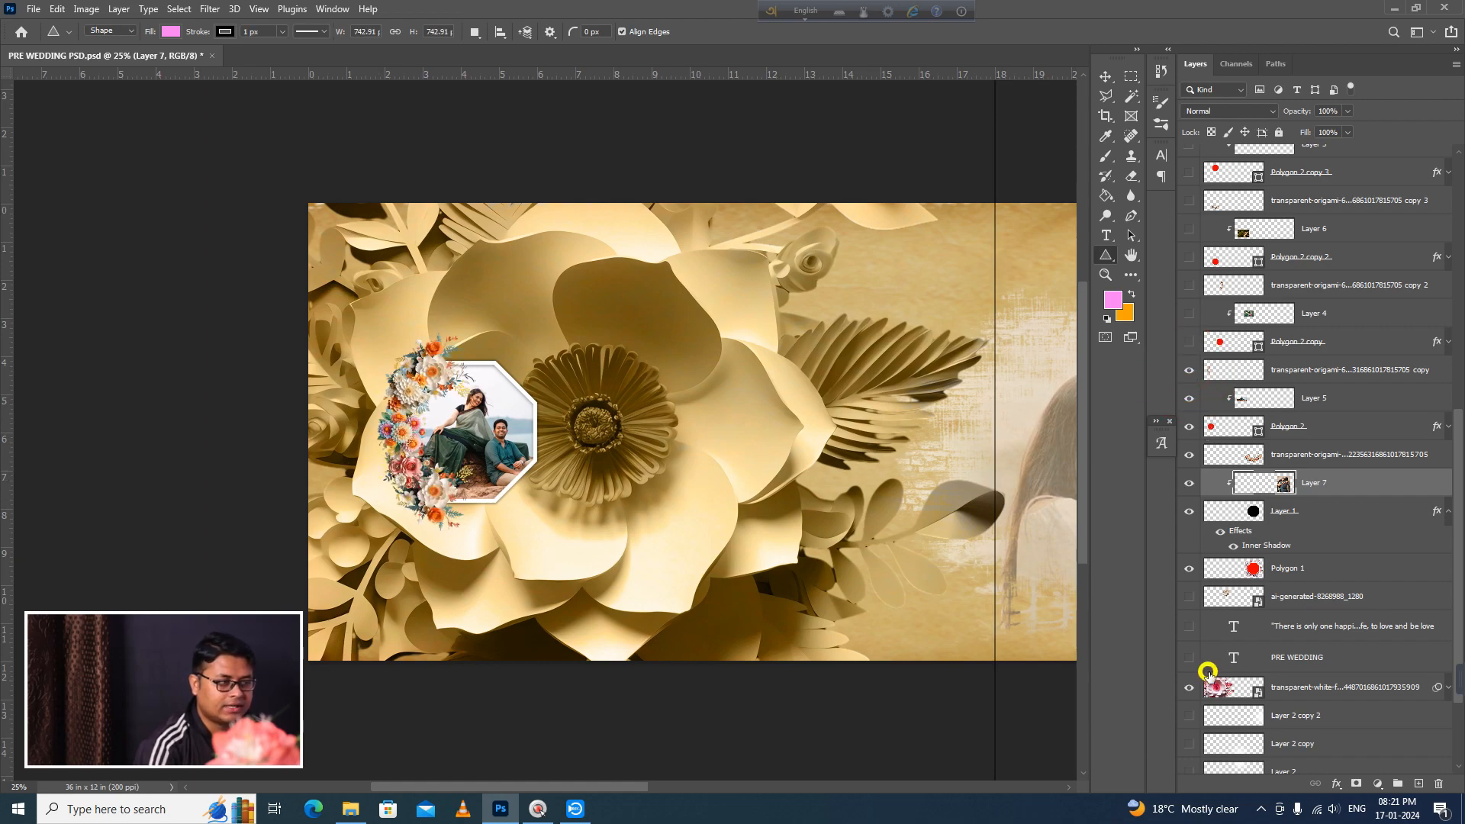
left_click_drag(936, 678, 316, 678)
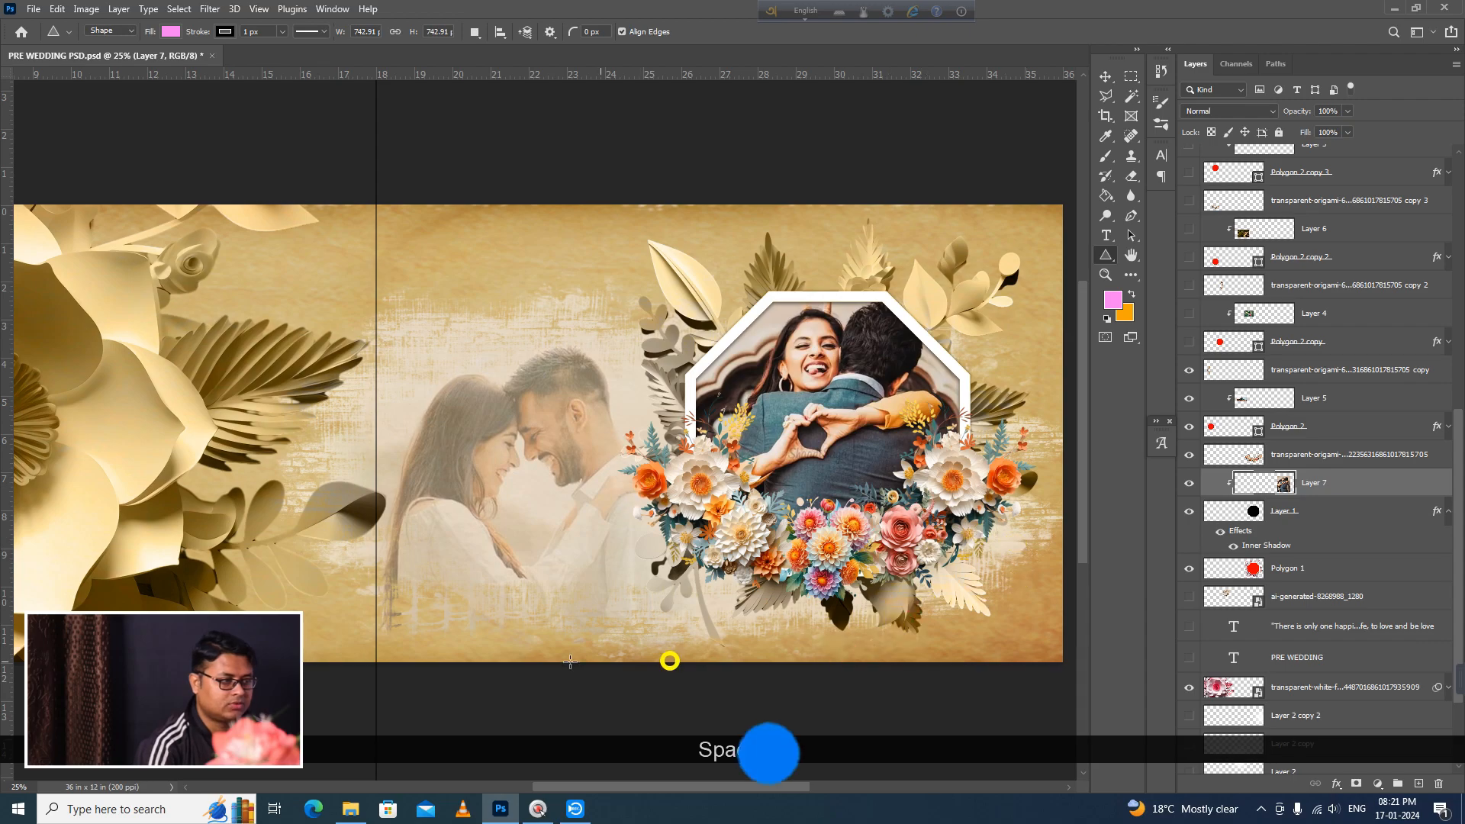
left_click_drag(354, 623, 1044, 624)
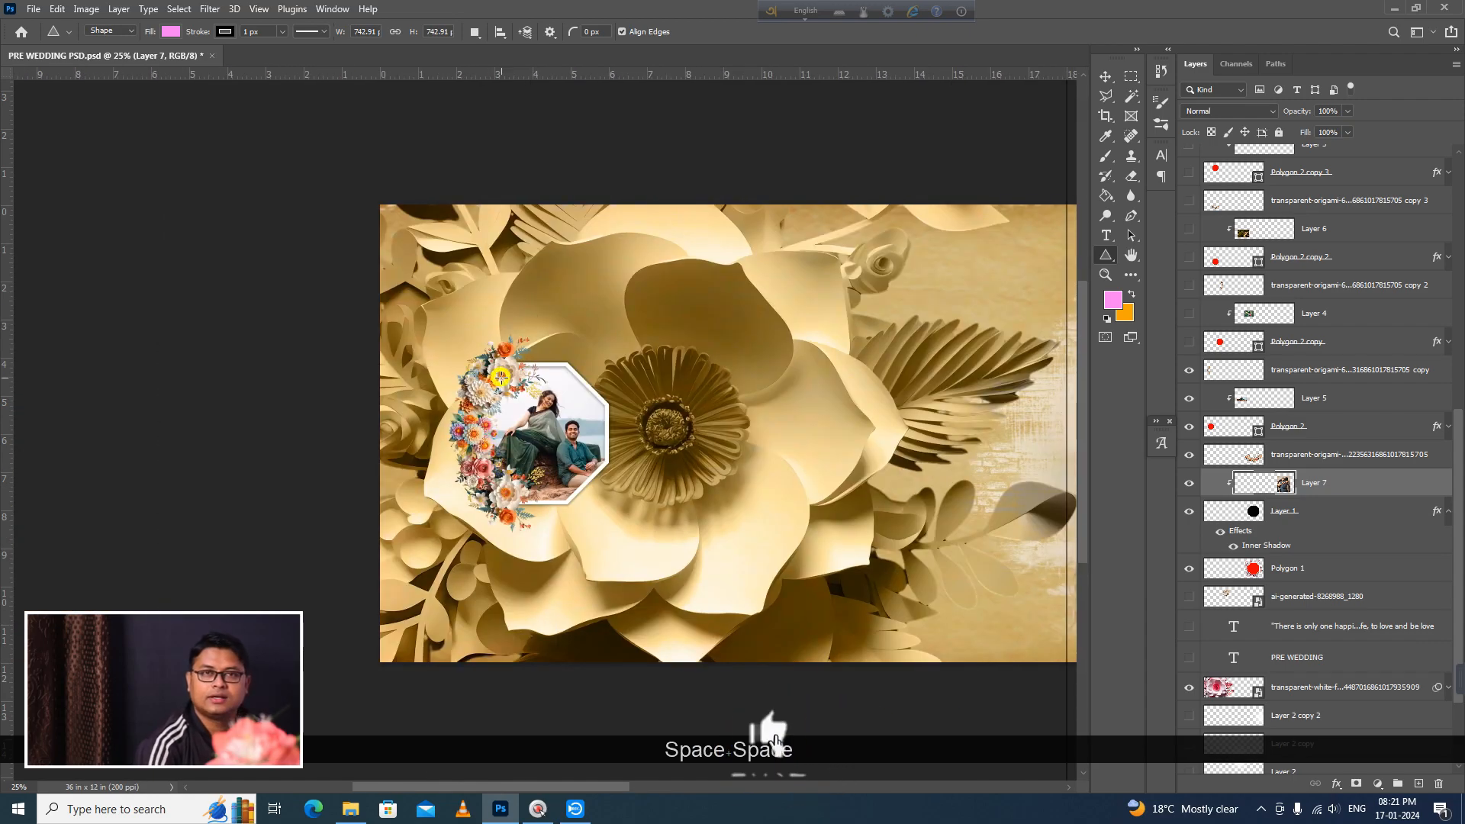
left_click_drag(1026, 492, 817, 501)
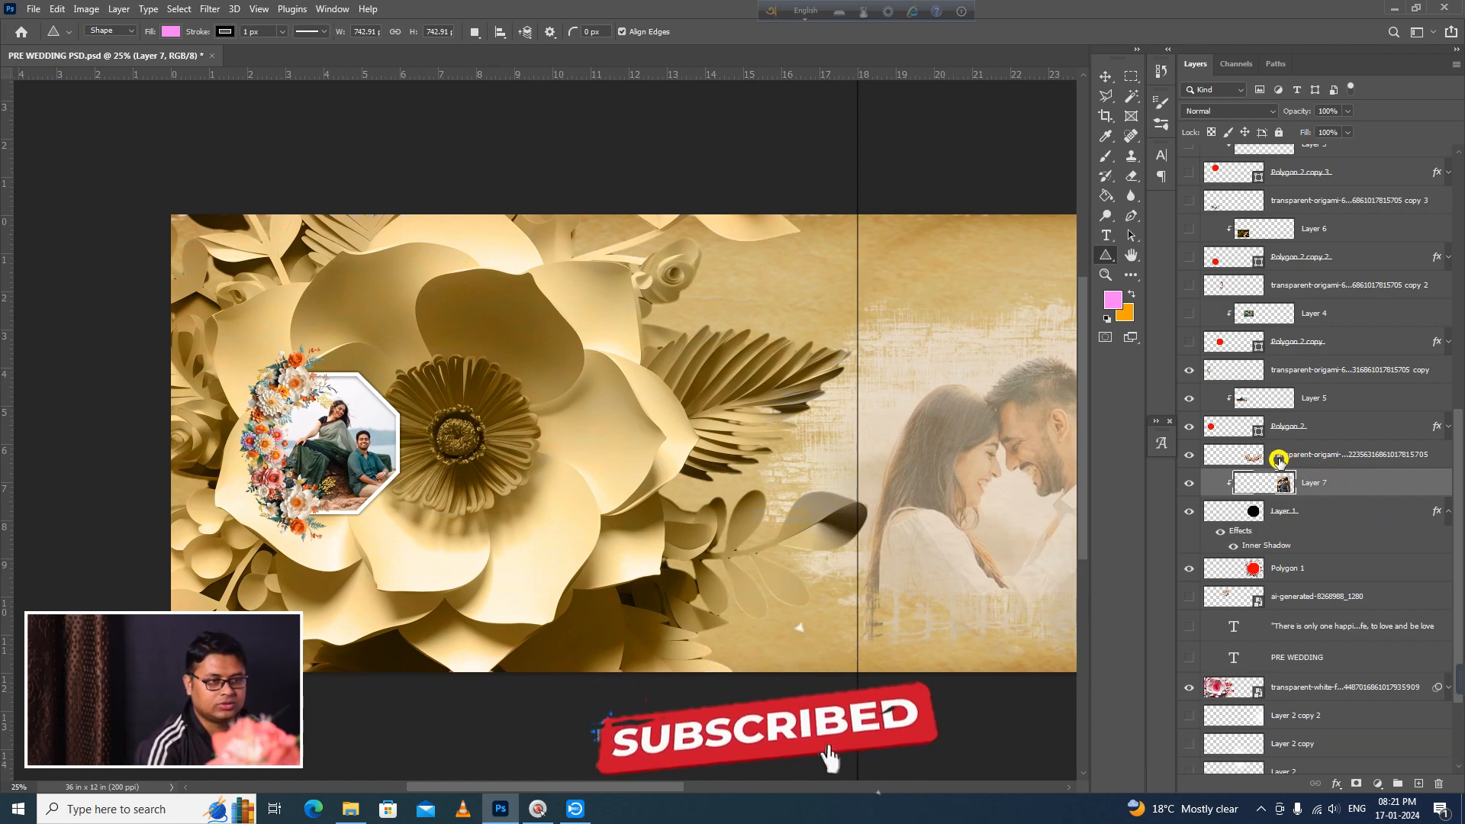
Step: Show the three Polygon 2 copies with their clipped photos, Layers 4, 6 and 3, and flower copies 2, 3 and 4
scroll(1267, 458, "up", 3)
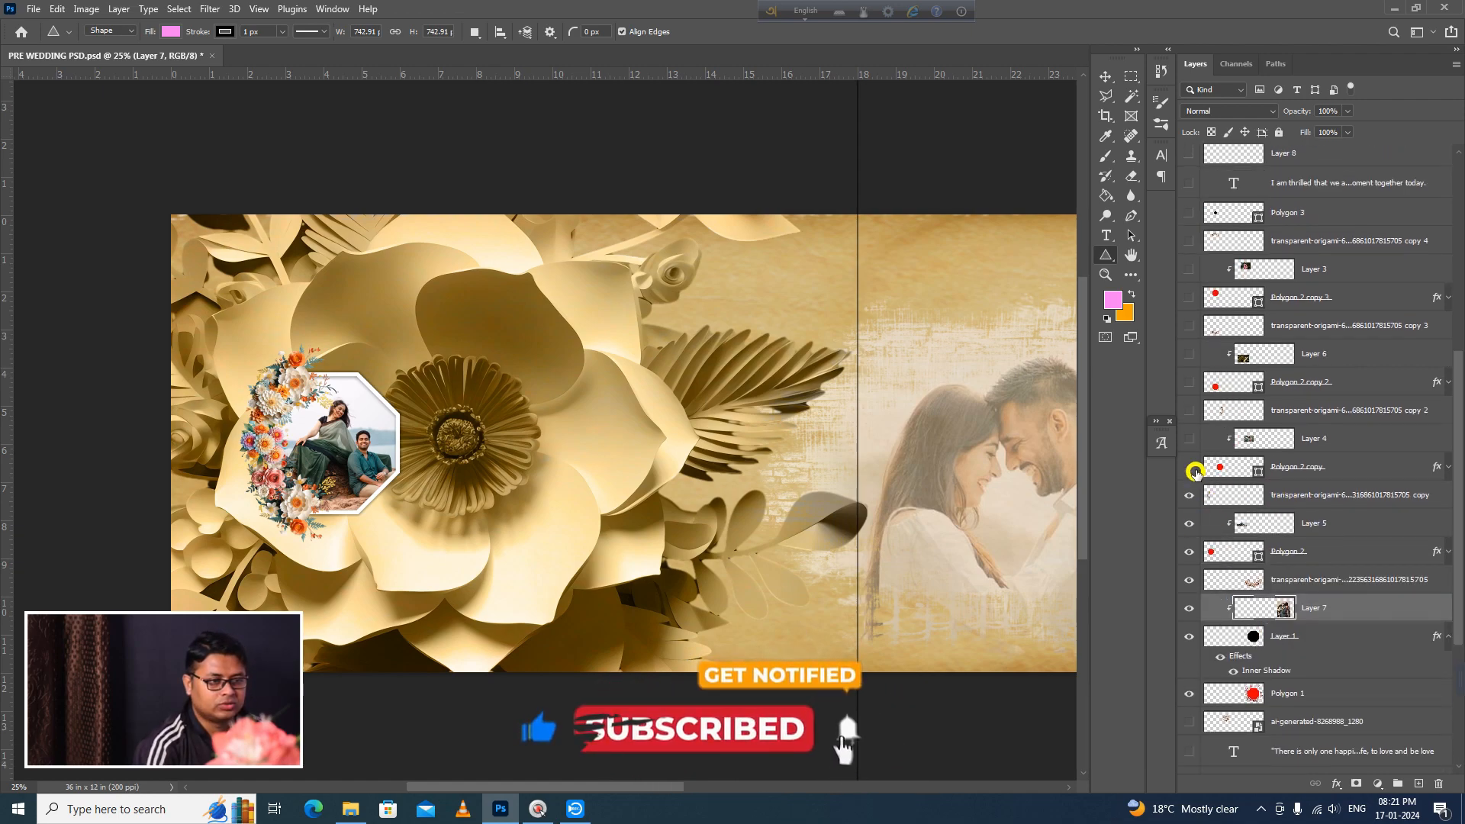
left_click_drag(1187, 415, 1186, 269)
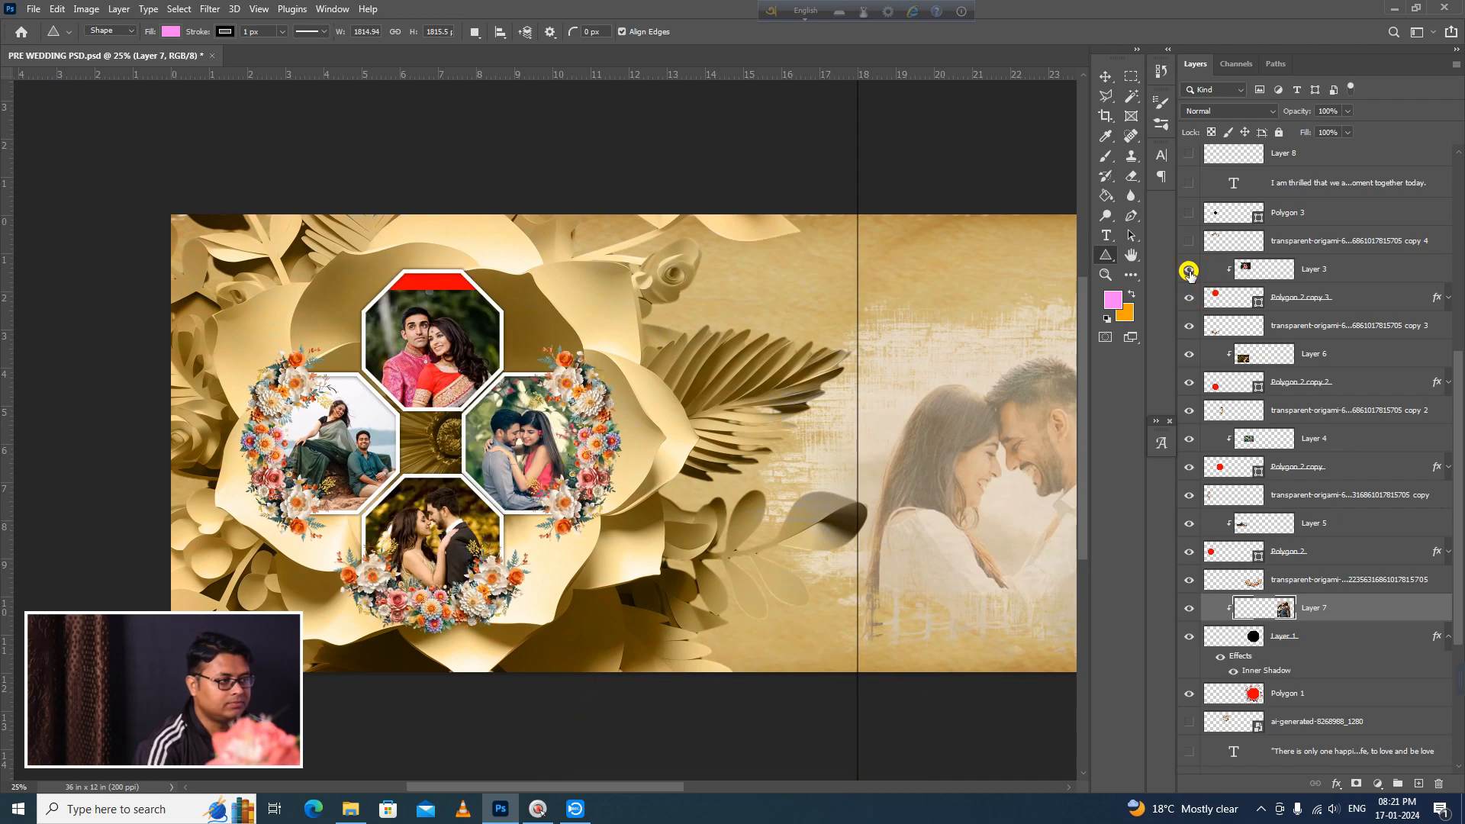
left_click(1190, 239)
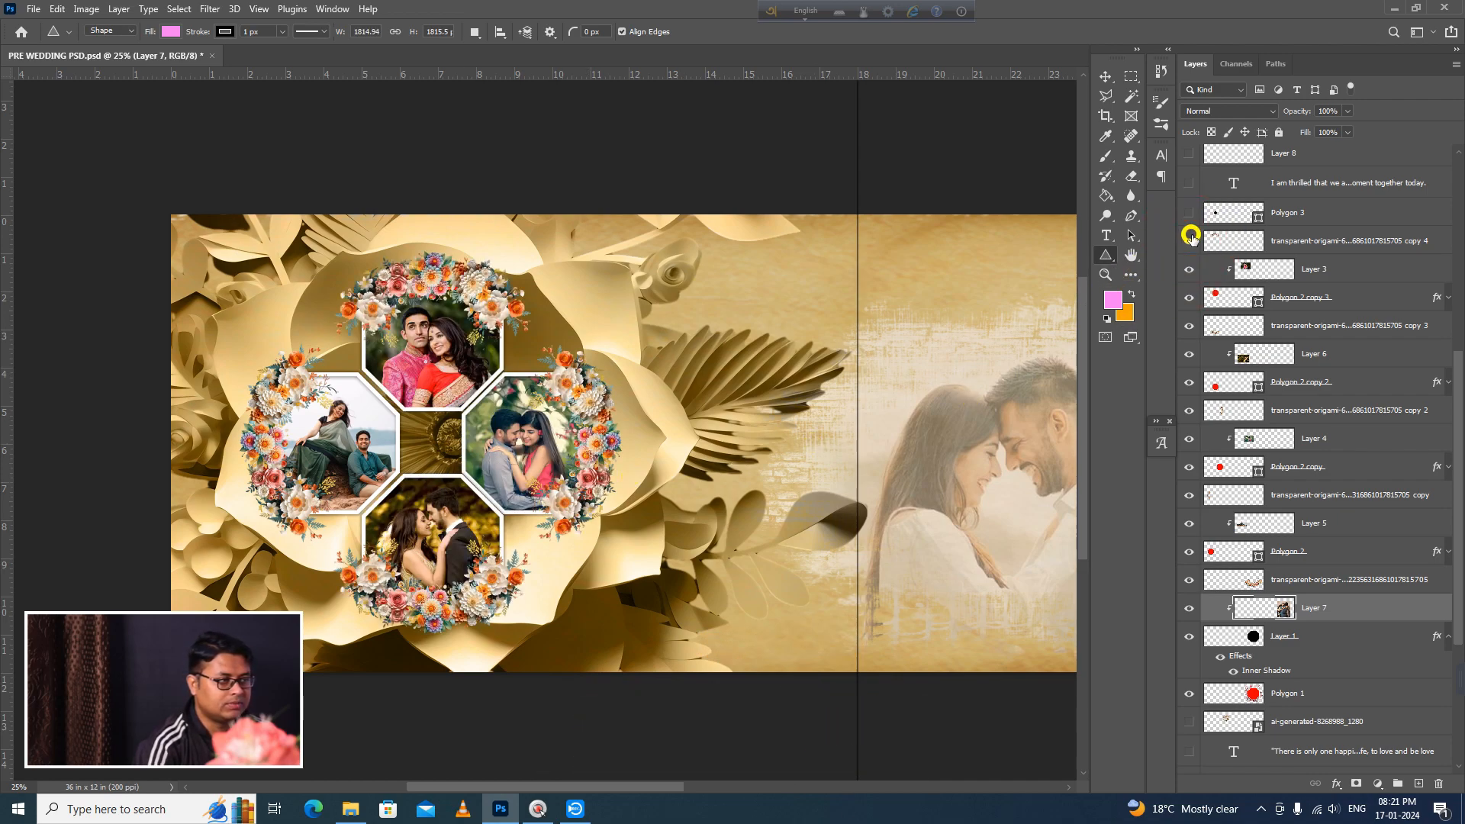
Step: Select Layer 3, Polygon 2 copy 3 and flower copy 4, and nudge them slightly left together with their linked layers
left_click_drag(437, 540, 519, 533)
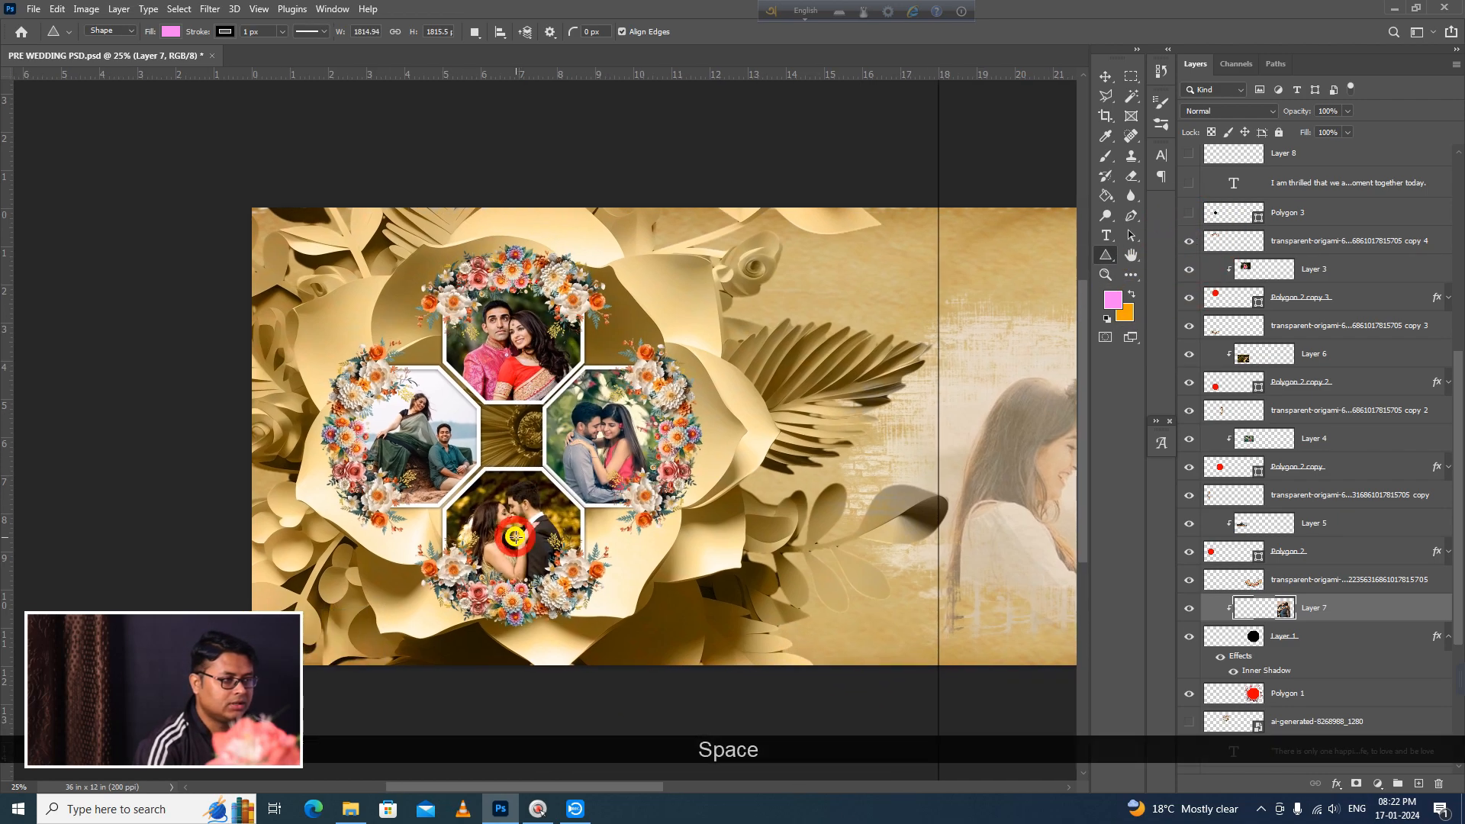
left_click(488, 452, "ctrl")
left_click(489, 451, "ctrl")
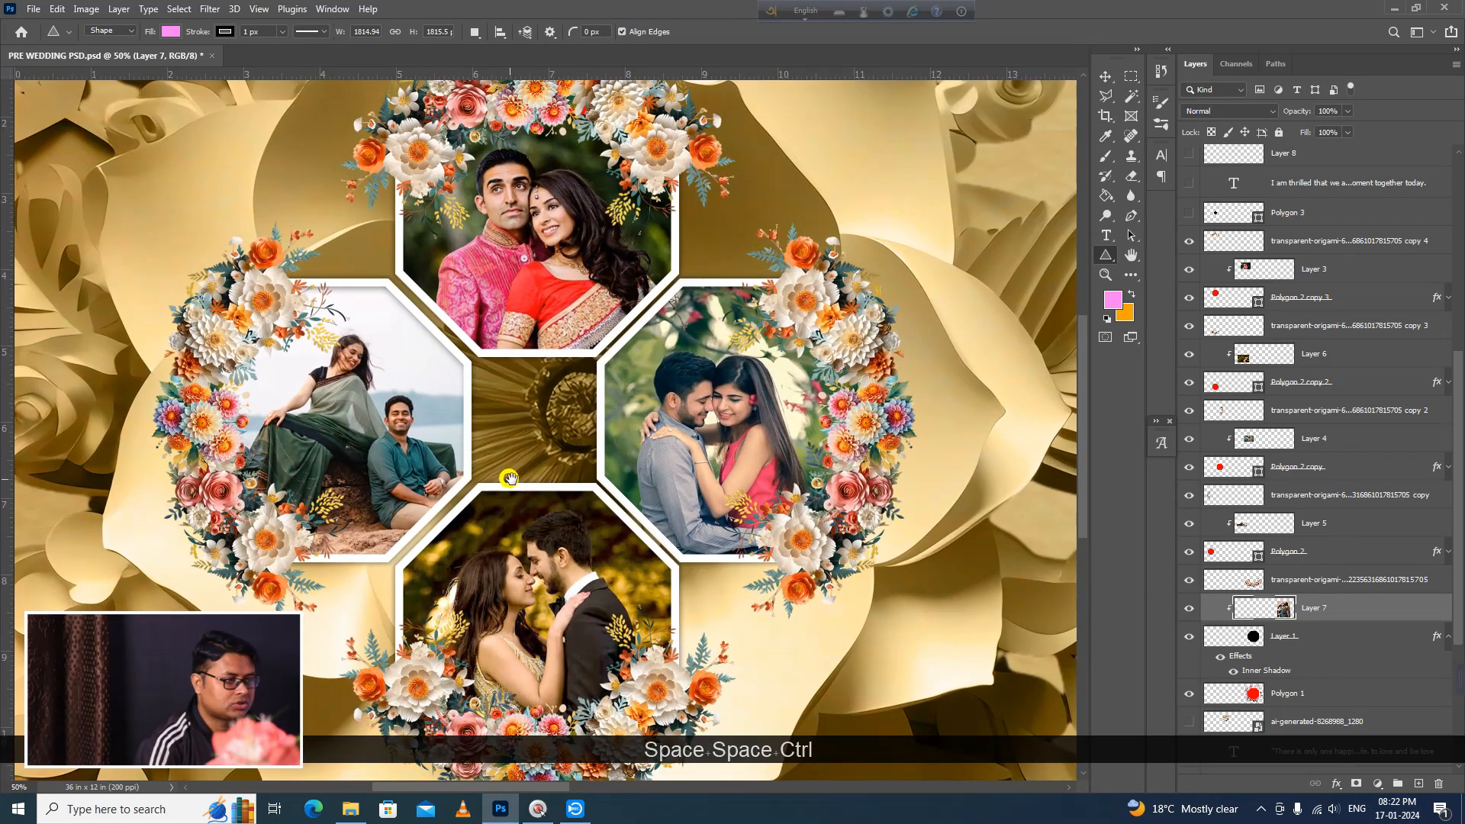
left_click_drag(510, 479, 798, 515)
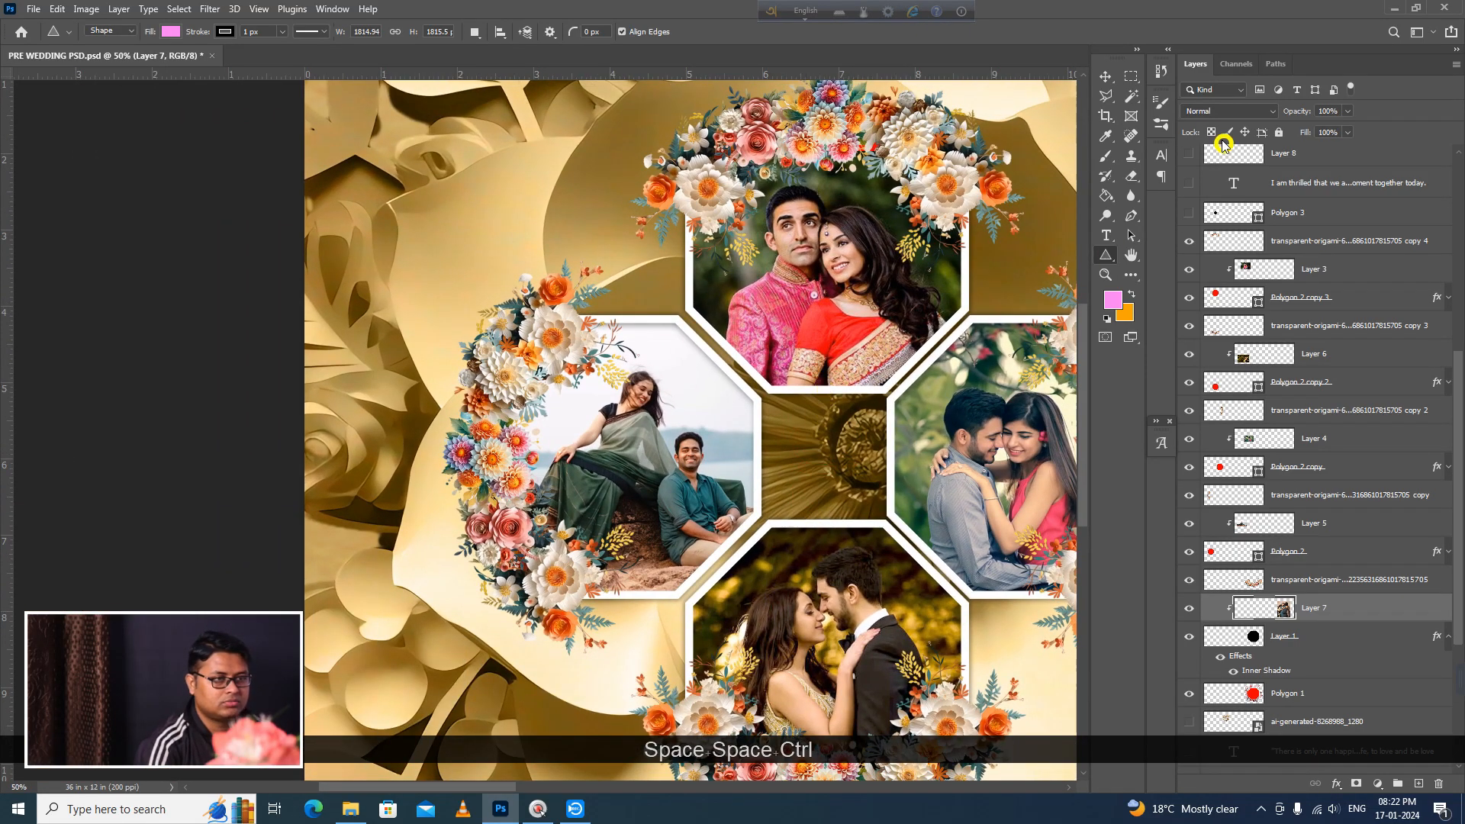
left_click(1106, 76)
left_click(812, 387)
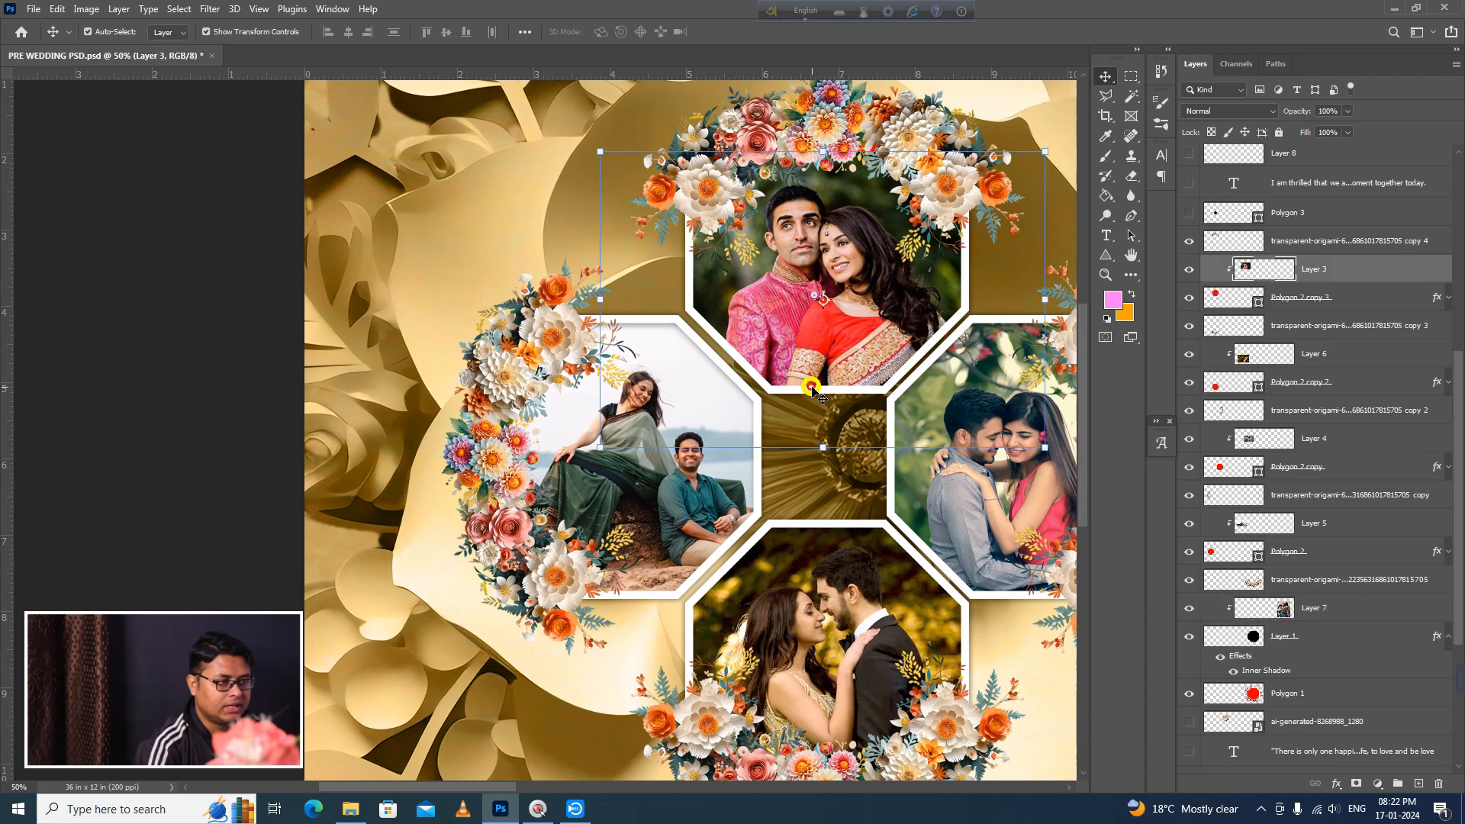
left_click(1349, 296, "ctrl")
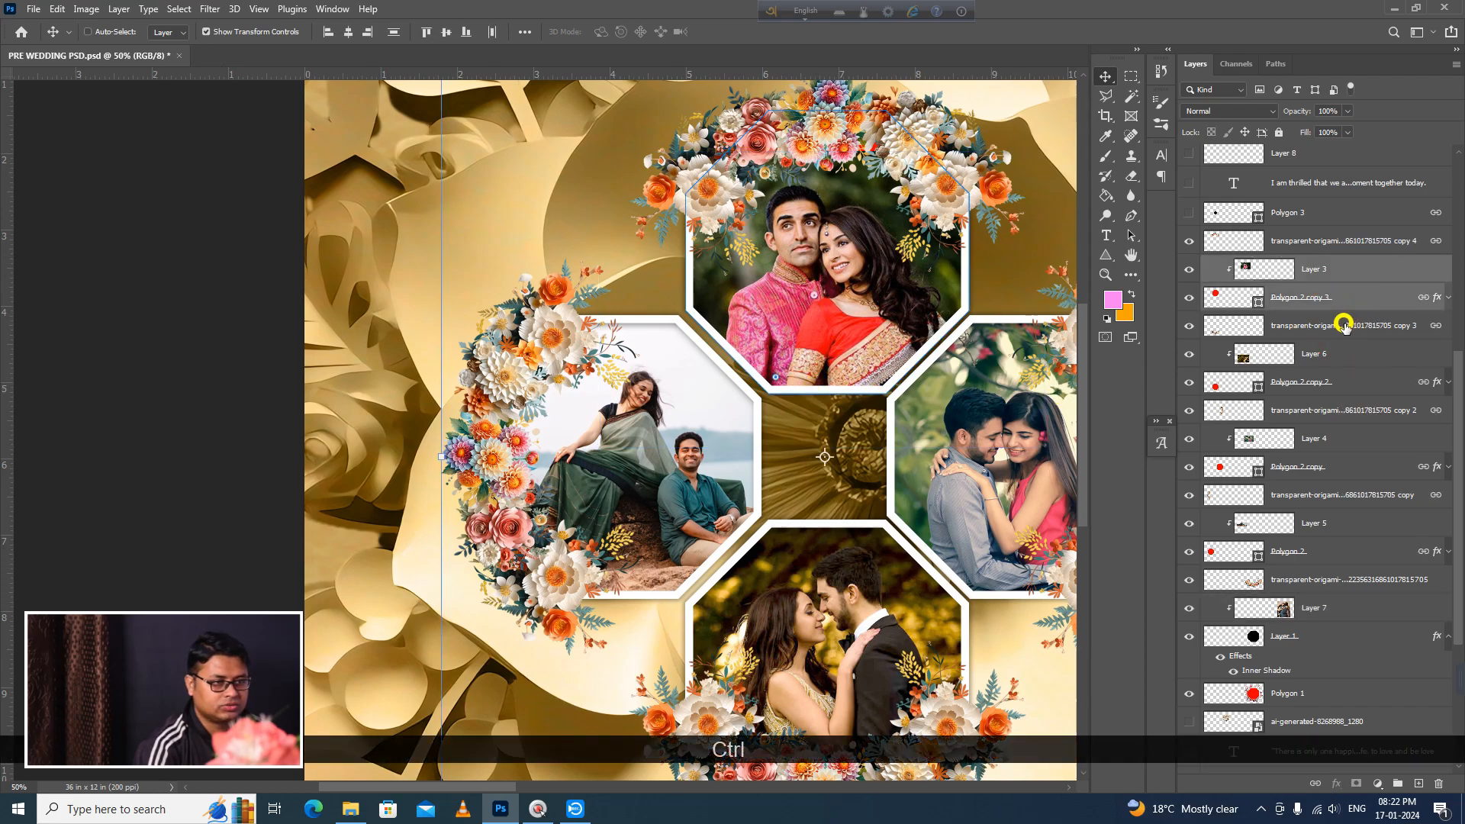
left_click(1190, 328)
left_click(1190, 327)
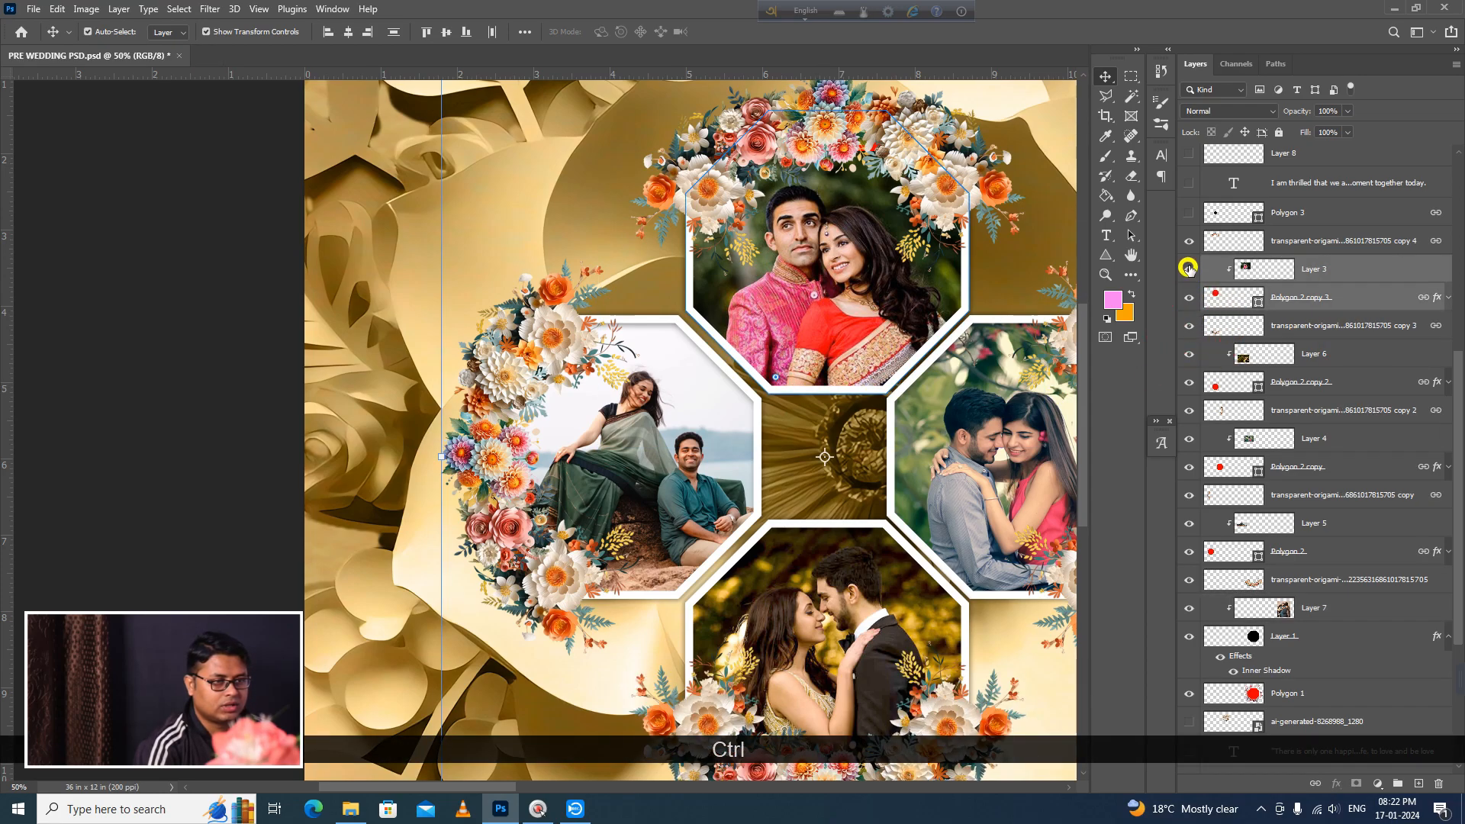
left_click(1365, 240, "ctrl")
key("Left")
key("Left")
key("Left")
key("Left")
key("Left")
key("Left")
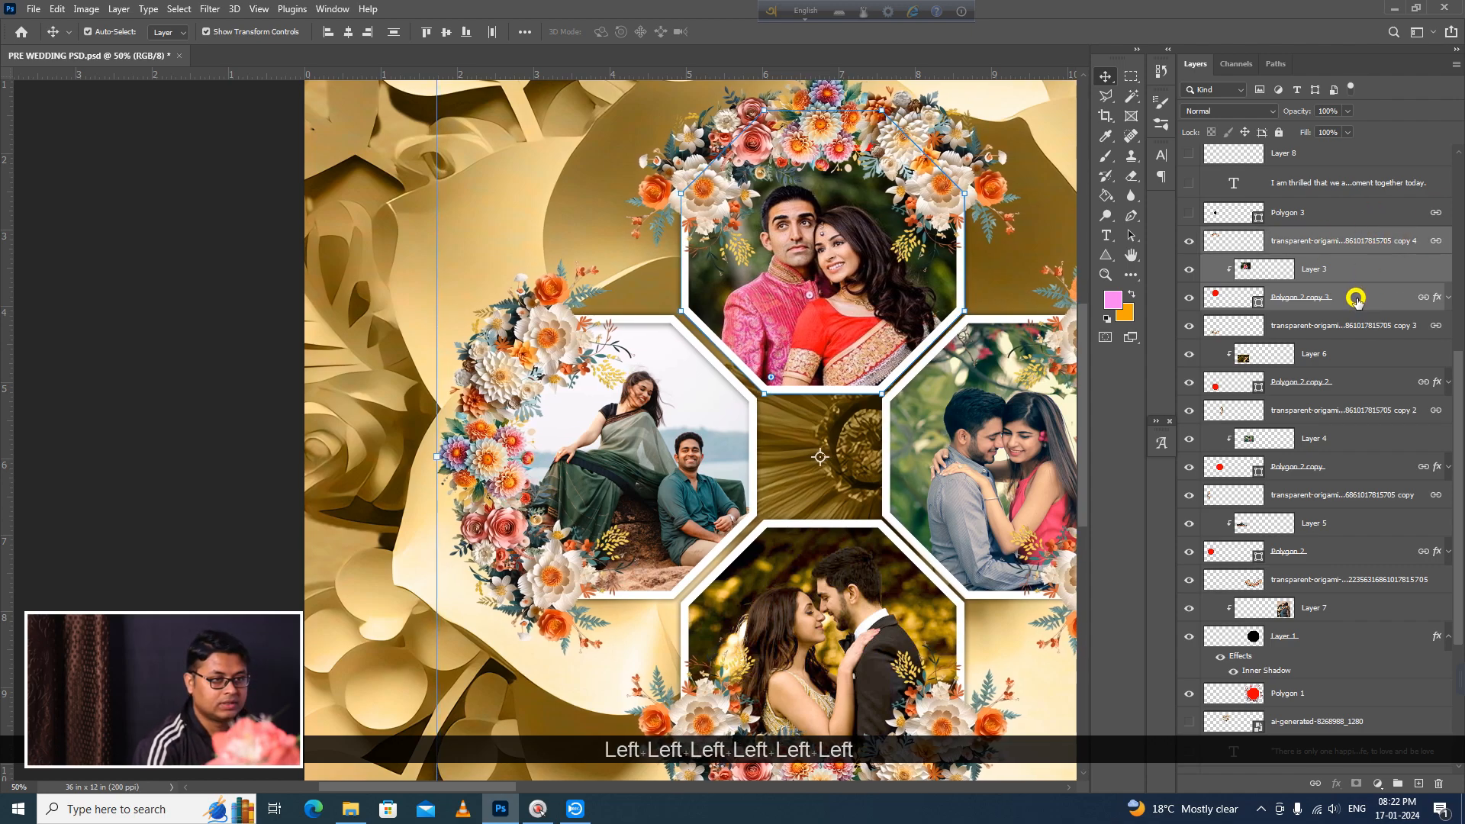
Step: Unlink the upper octagon's frame and flower layers and nudge them left together with their photo
left_click(1313, 783)
key("Left")
key("Left")
key("Left")
key("Left")
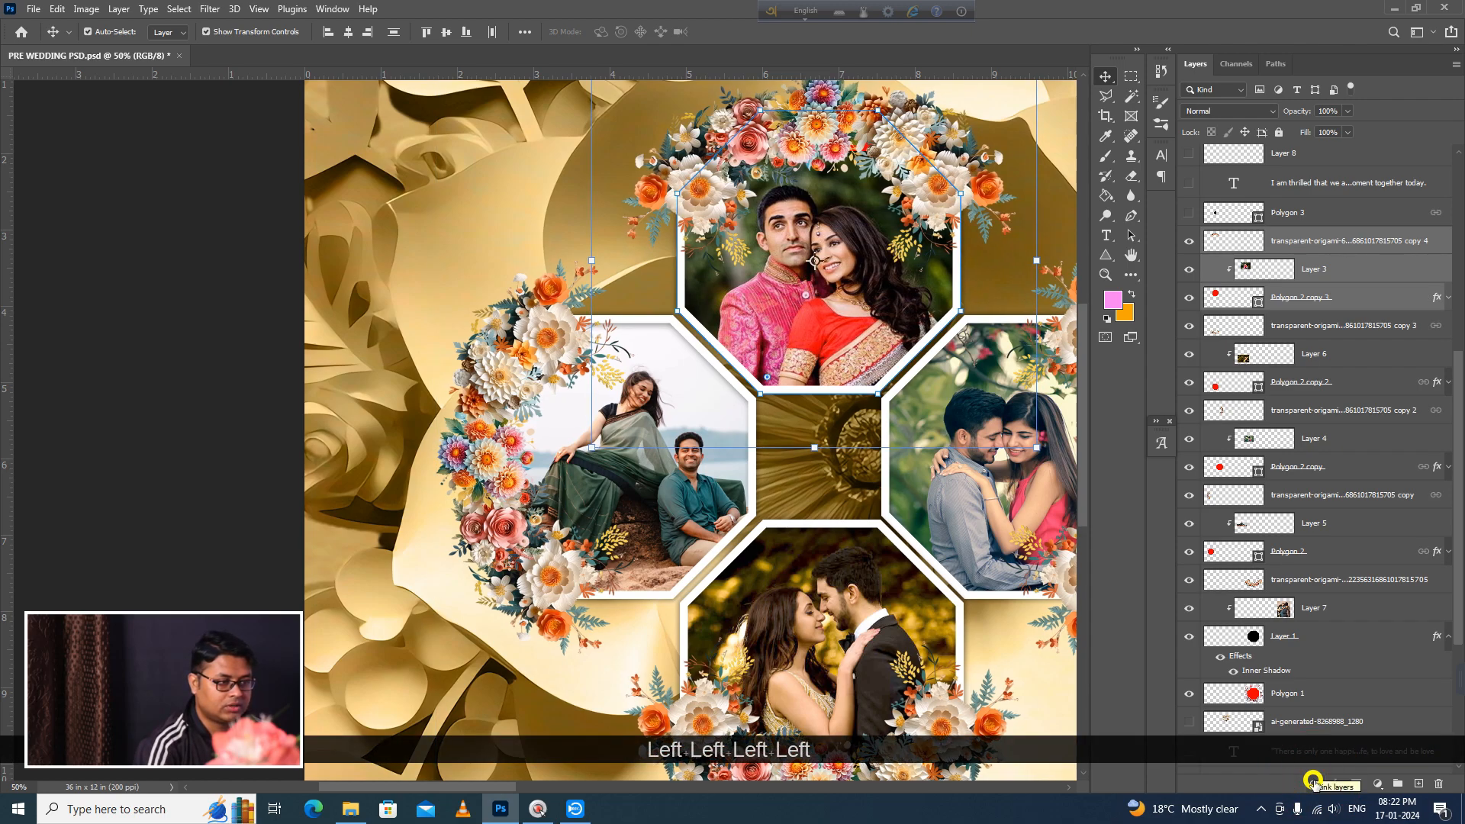
Step: Select Layer 6, Polygon 2 copy 2 and flower copy 3, unlink them, and nudge the lower octagon slightly left
left_click(737, 657)
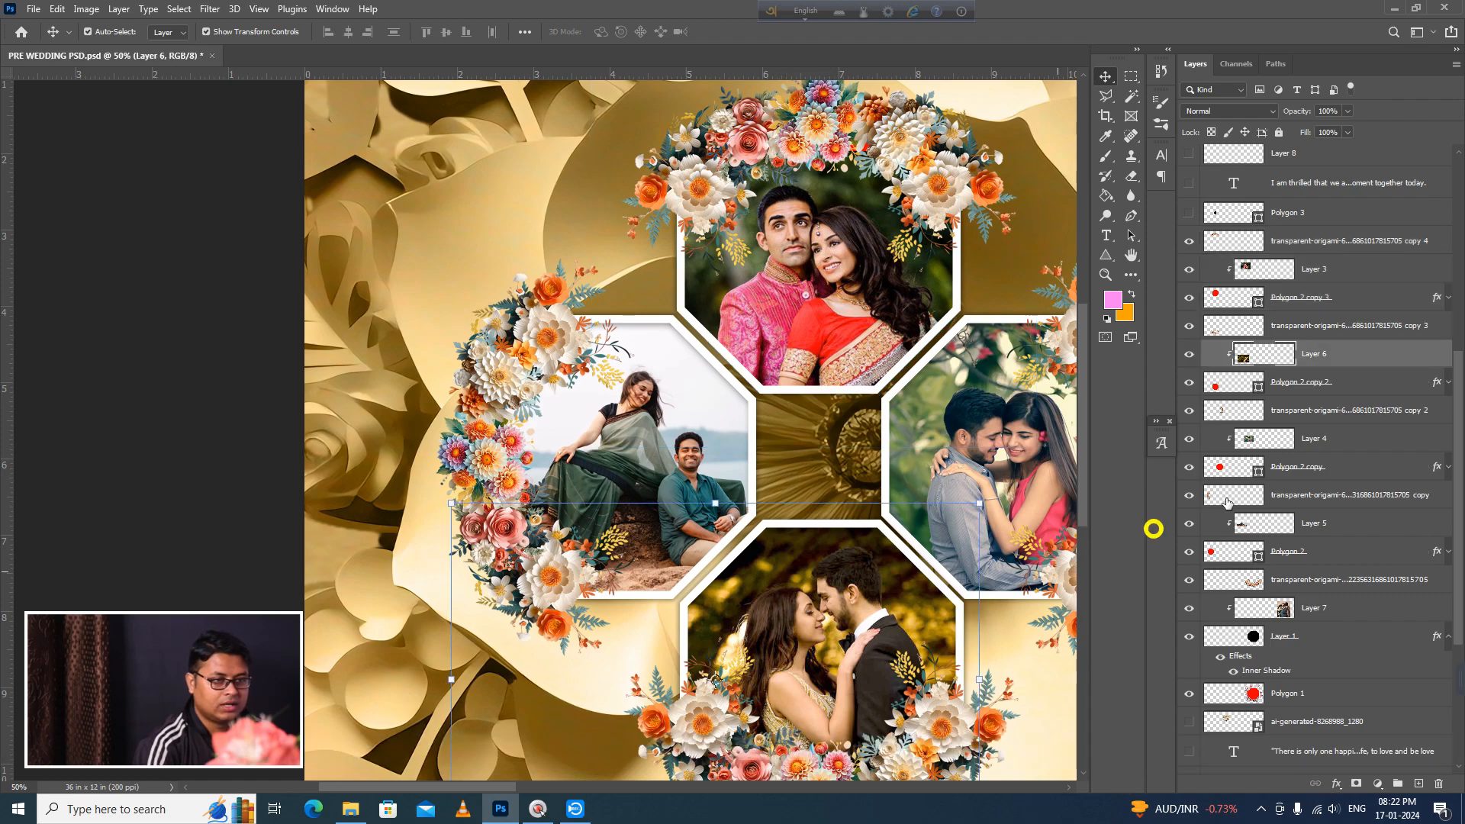
left_click(1306, 381)
left_click(1303, 410, "ctrl")
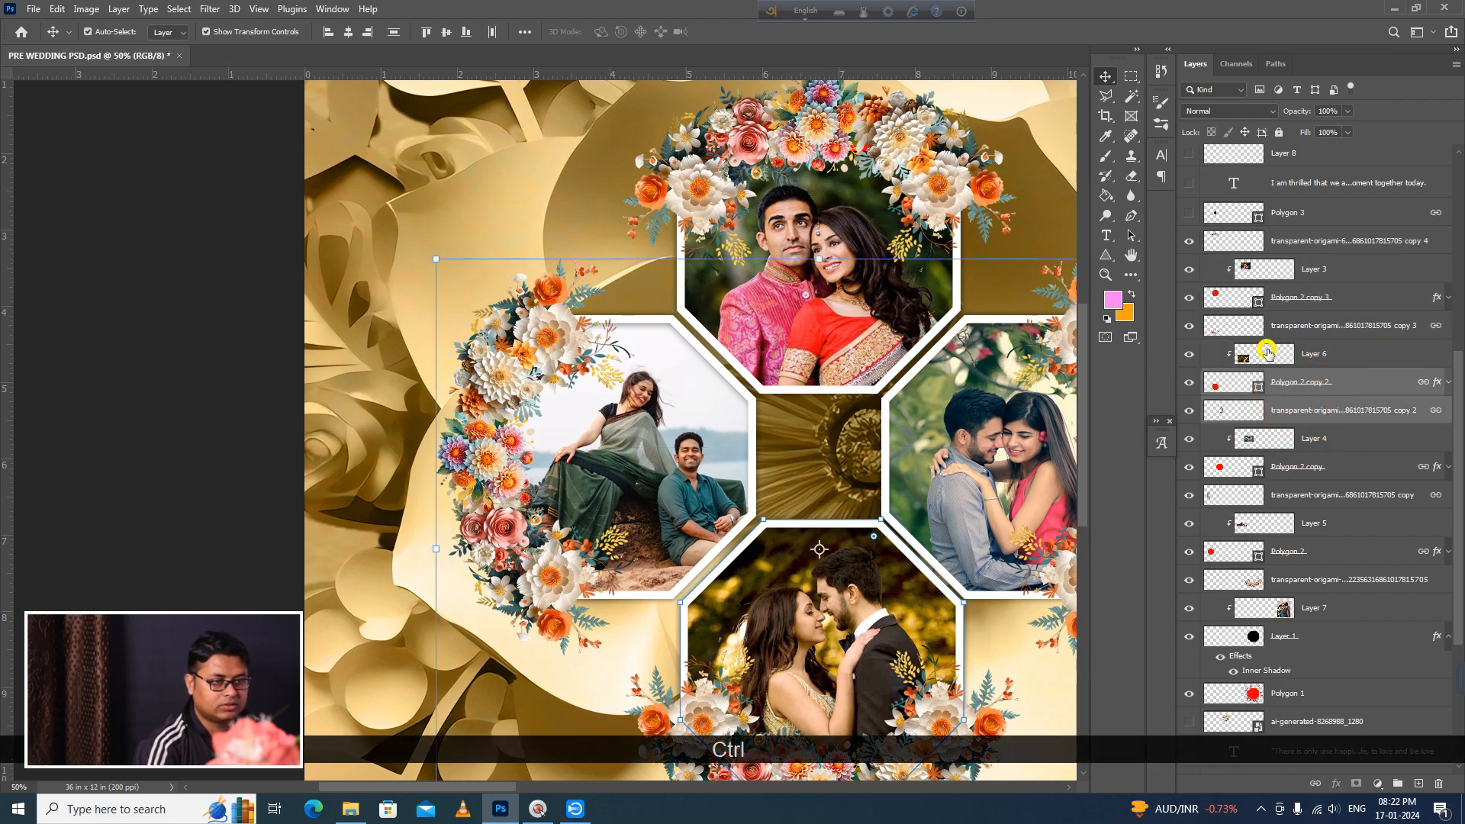
left_click(1310, 385)
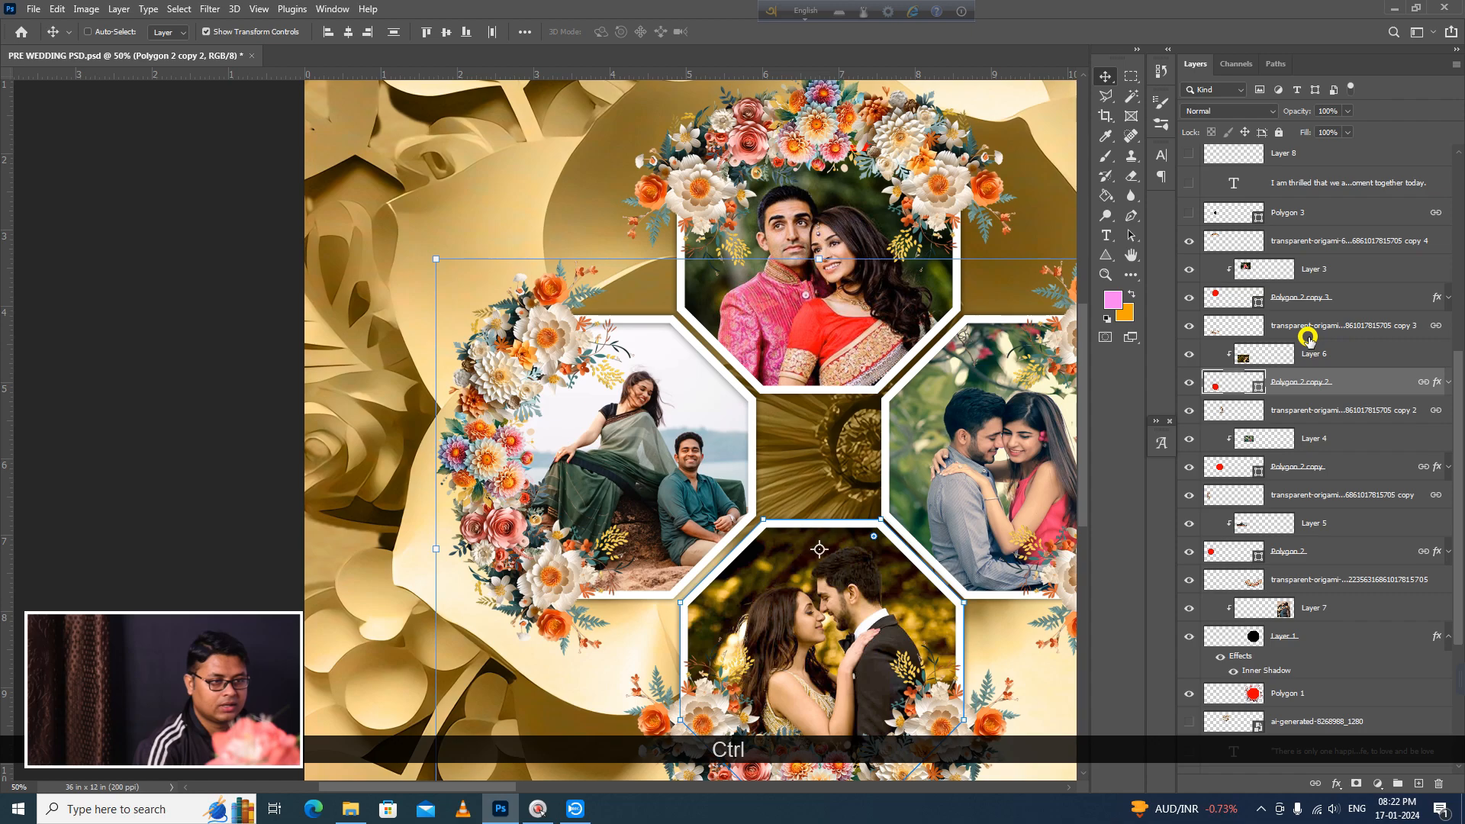
left_click(1308, 330, "ctrl")
left_click(1315, 365, "ctrl")
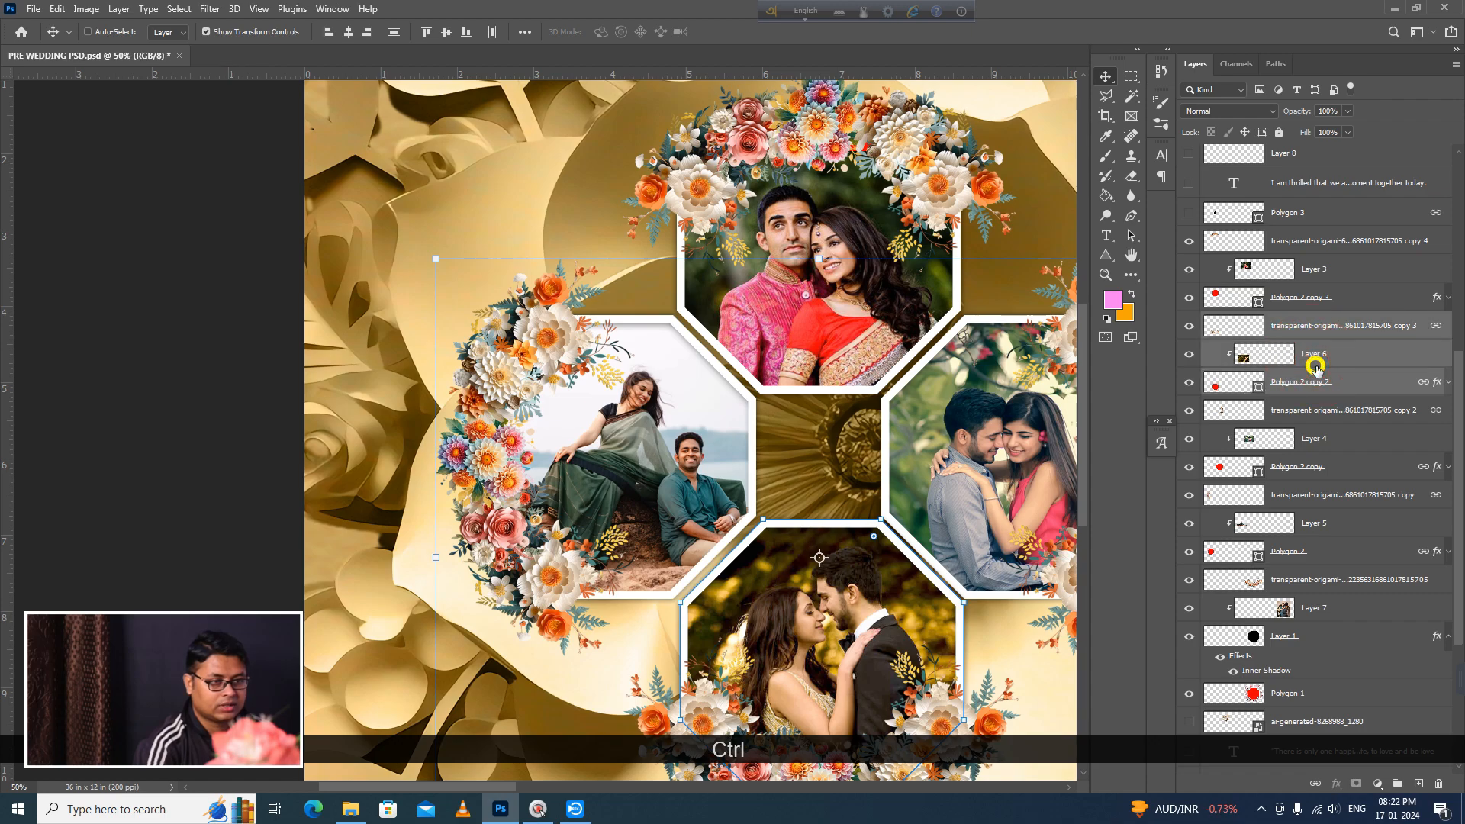
left_click(1314, 784)
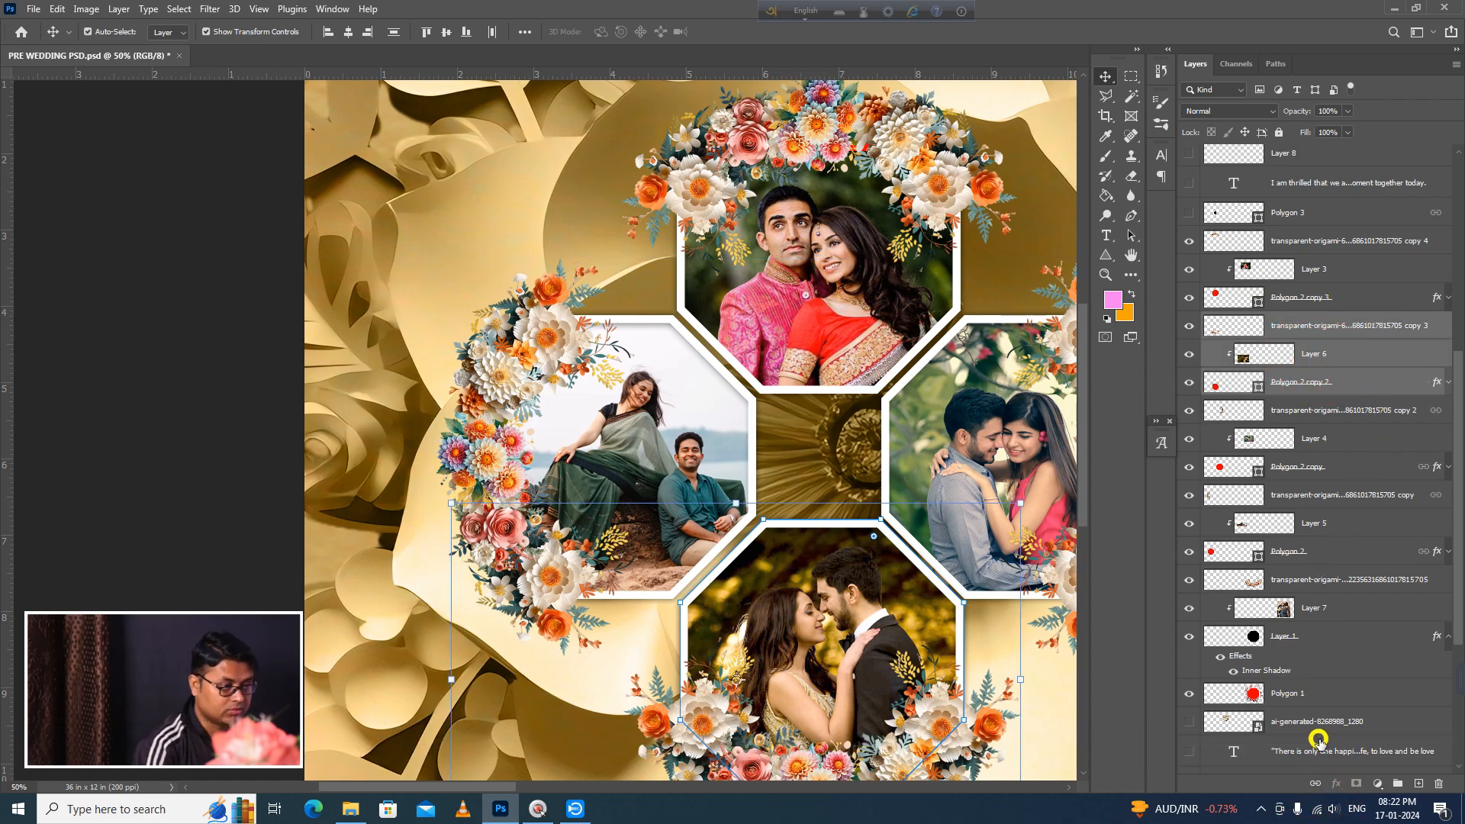
key("Left")
key("Left")
key("Left")
key("Left")
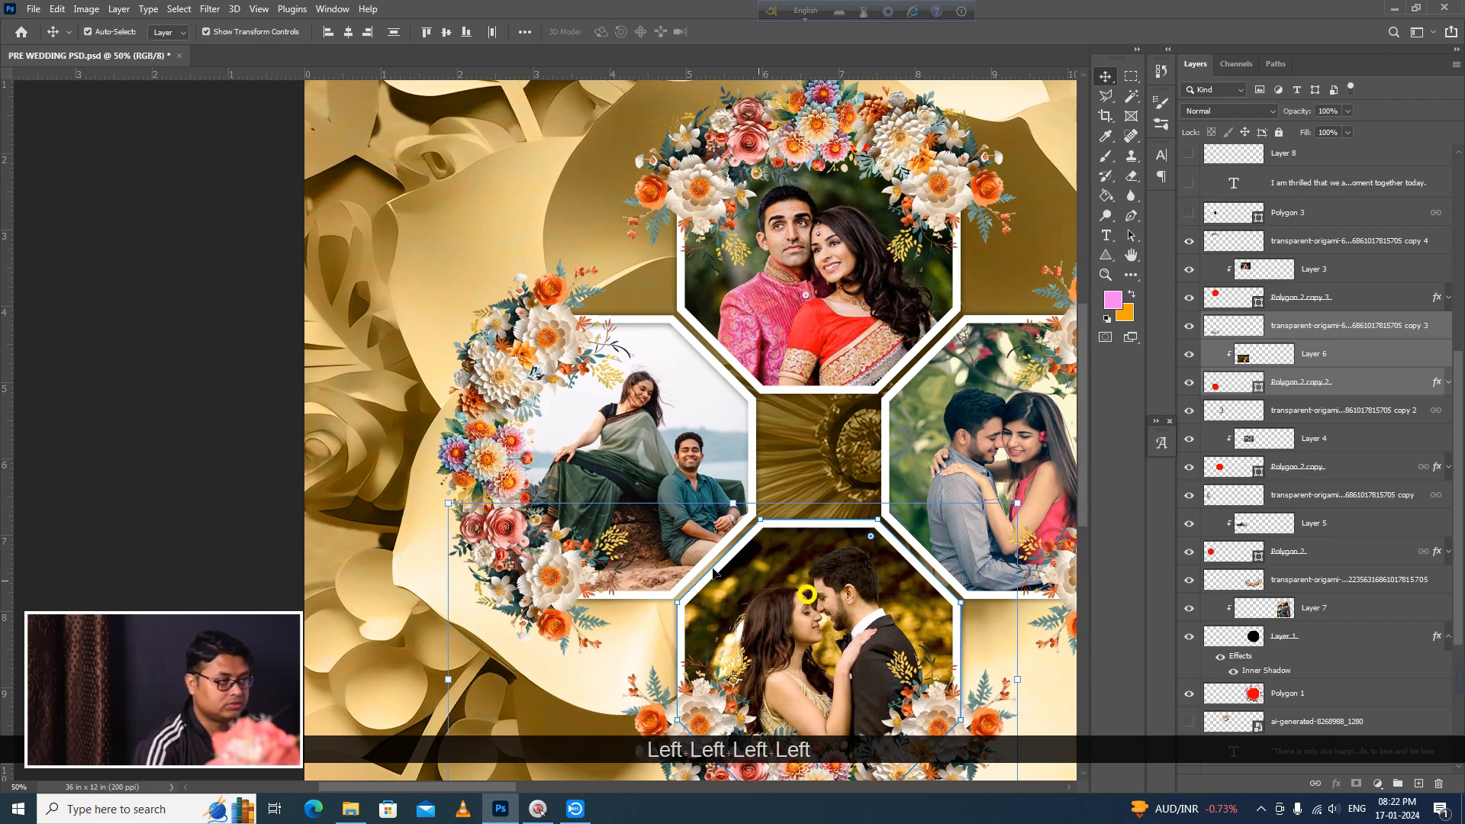
left_click(211, 403)
Step: Inspect the four-octagon arrangement, and show and select the black Polygon 3 shape in its central gap
left_click(866, 507, "ctrl+alt")
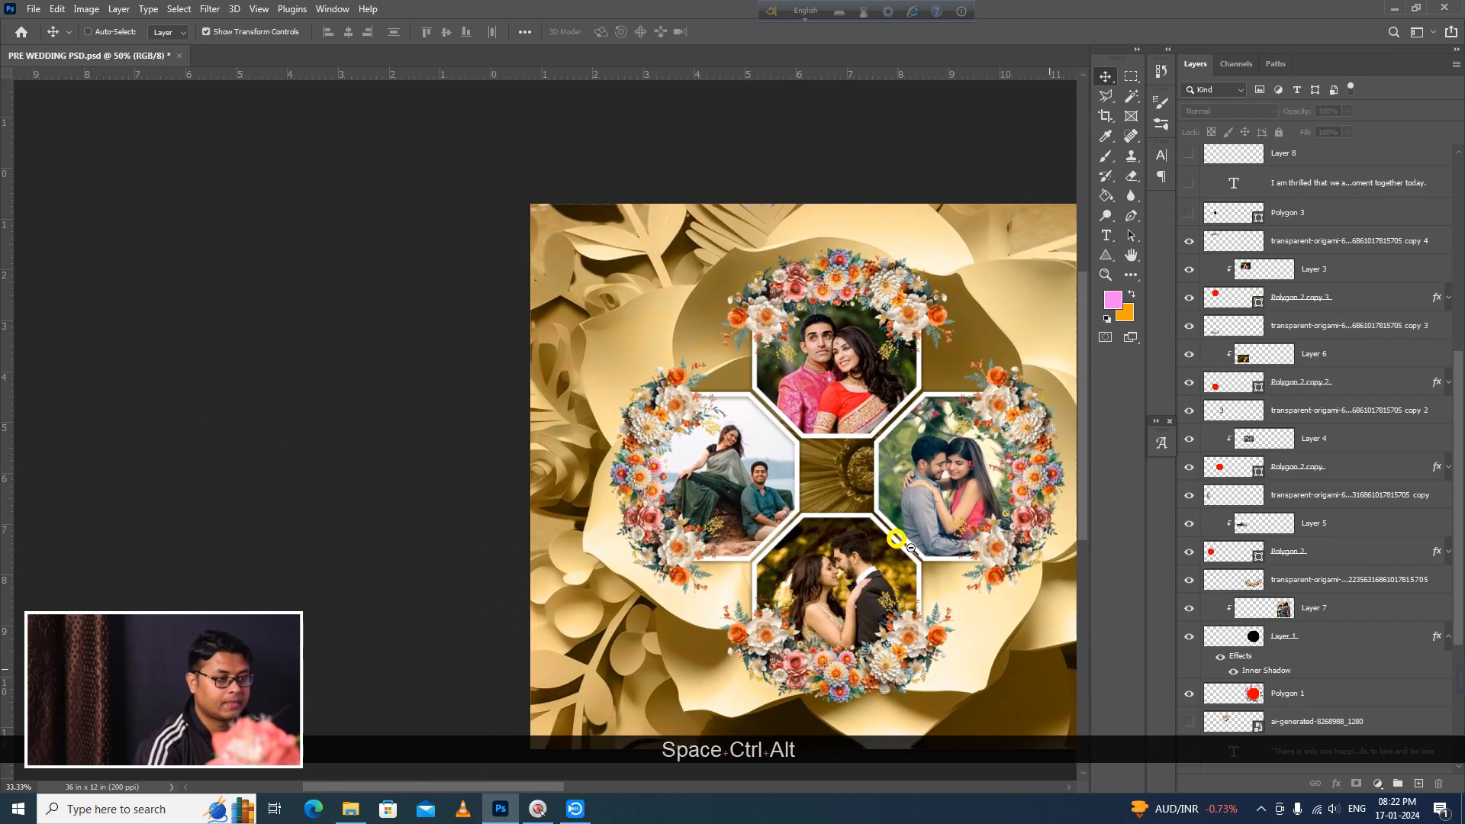
left_click(897, 539, "ctrl+alt")
left_click(649, 483, "ctrl")
left_click(648, 484, "ctrl")
scroll(1287, 436, "up", 3)
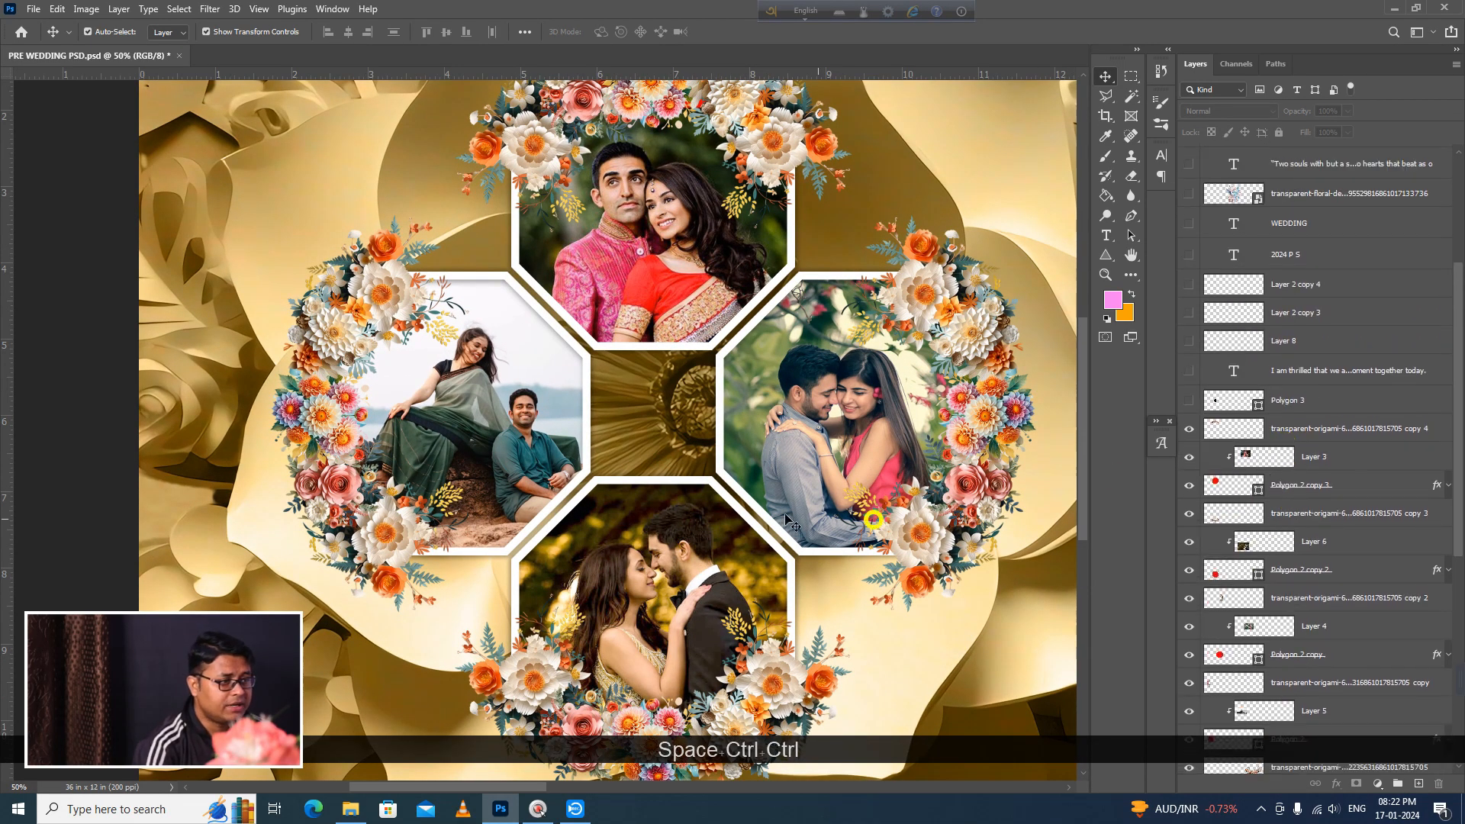
scroll(1260, 494, "up", 1)
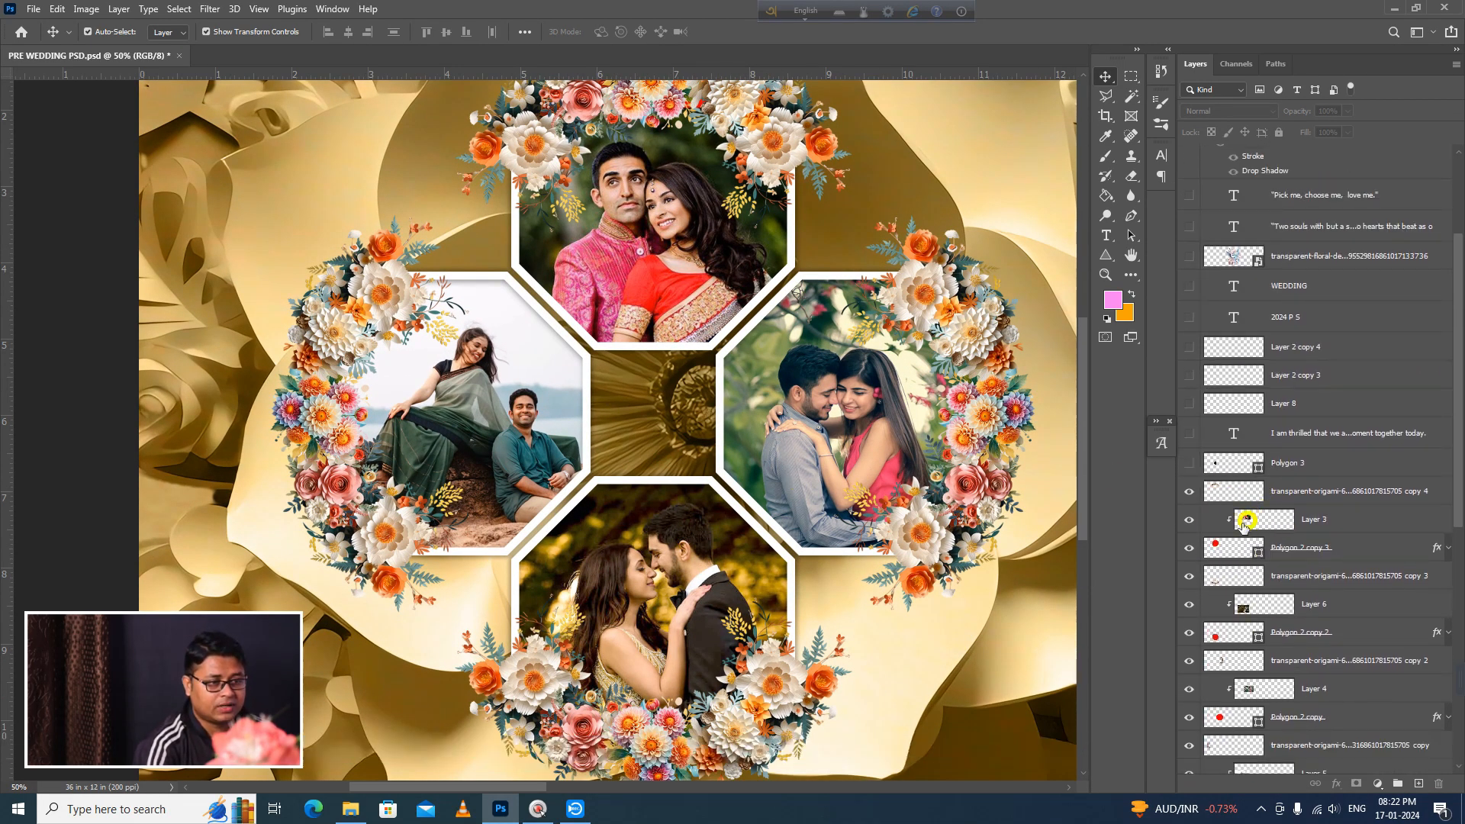
left_click(1188, 463)
left_click(1288, 467)
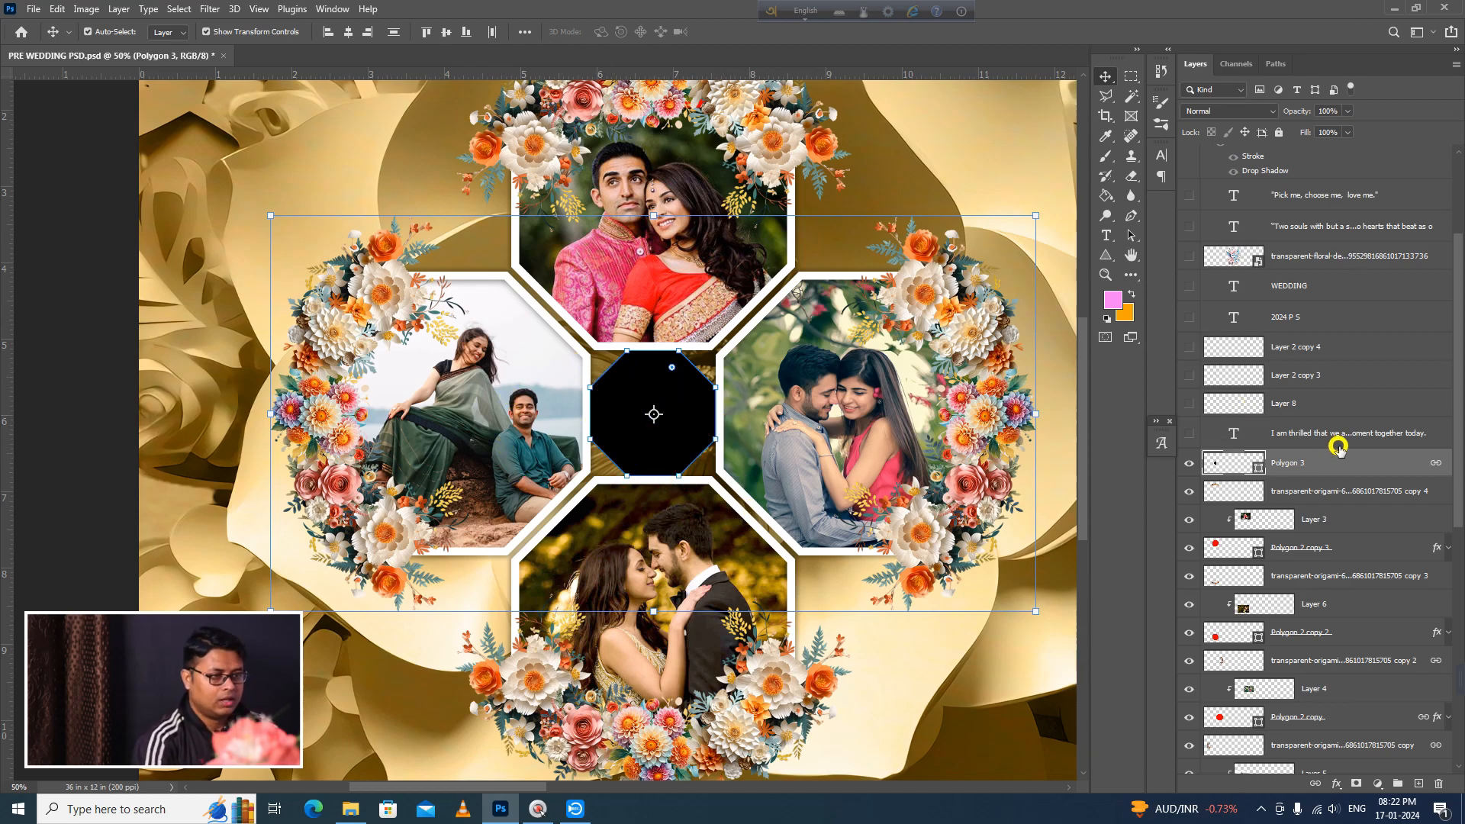
Step: Show the small paragraph text, Layer 8, Layer 2 copies 3 and 4, and the 2024 P S and WEDDING titles on the black octagon
left_click(1189, 434)
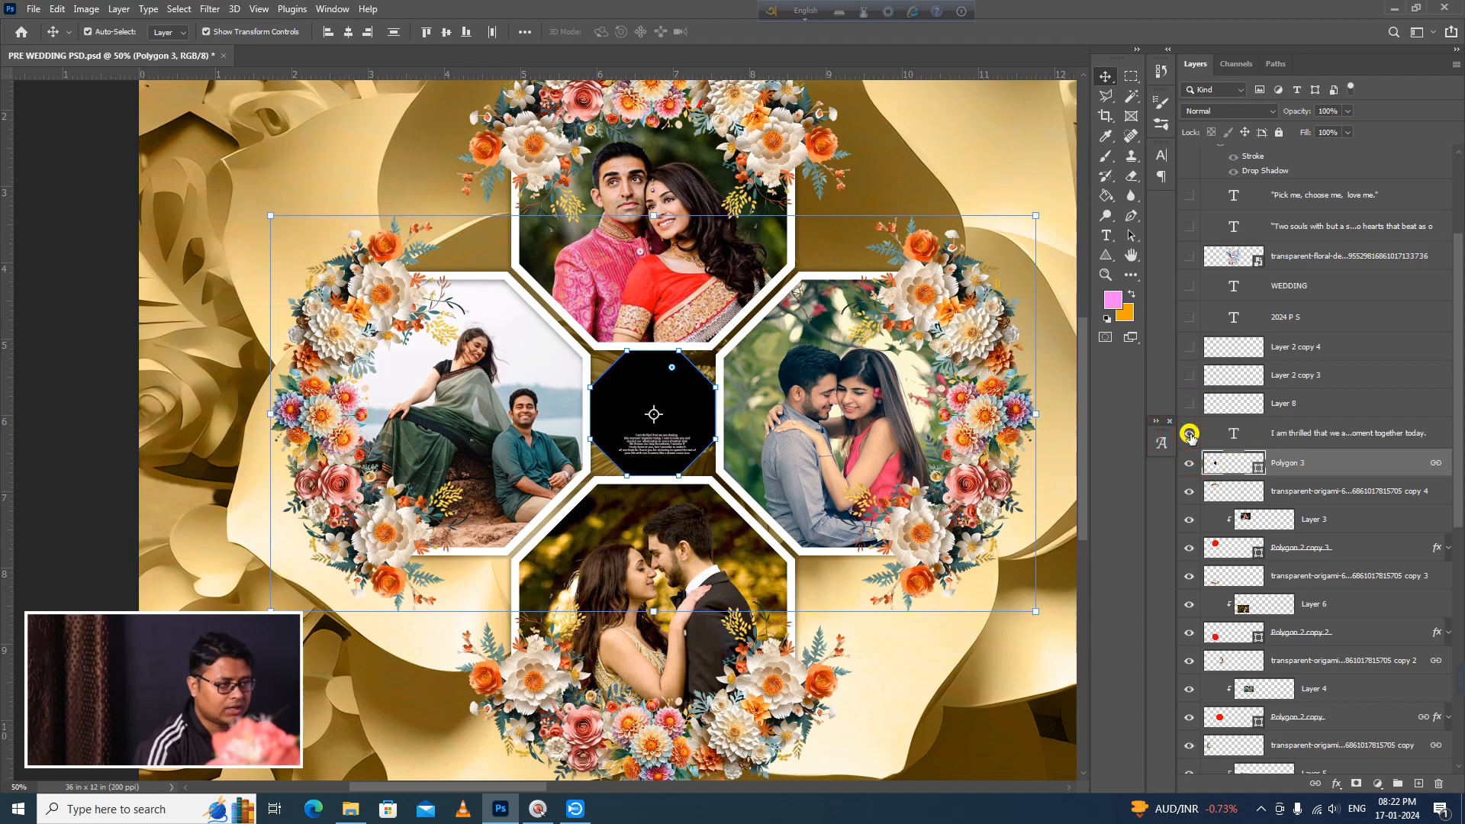
left_click(1188, 403)
left_click(1189, 374)
left_click(1189, 347)
left_click(1188, 317)
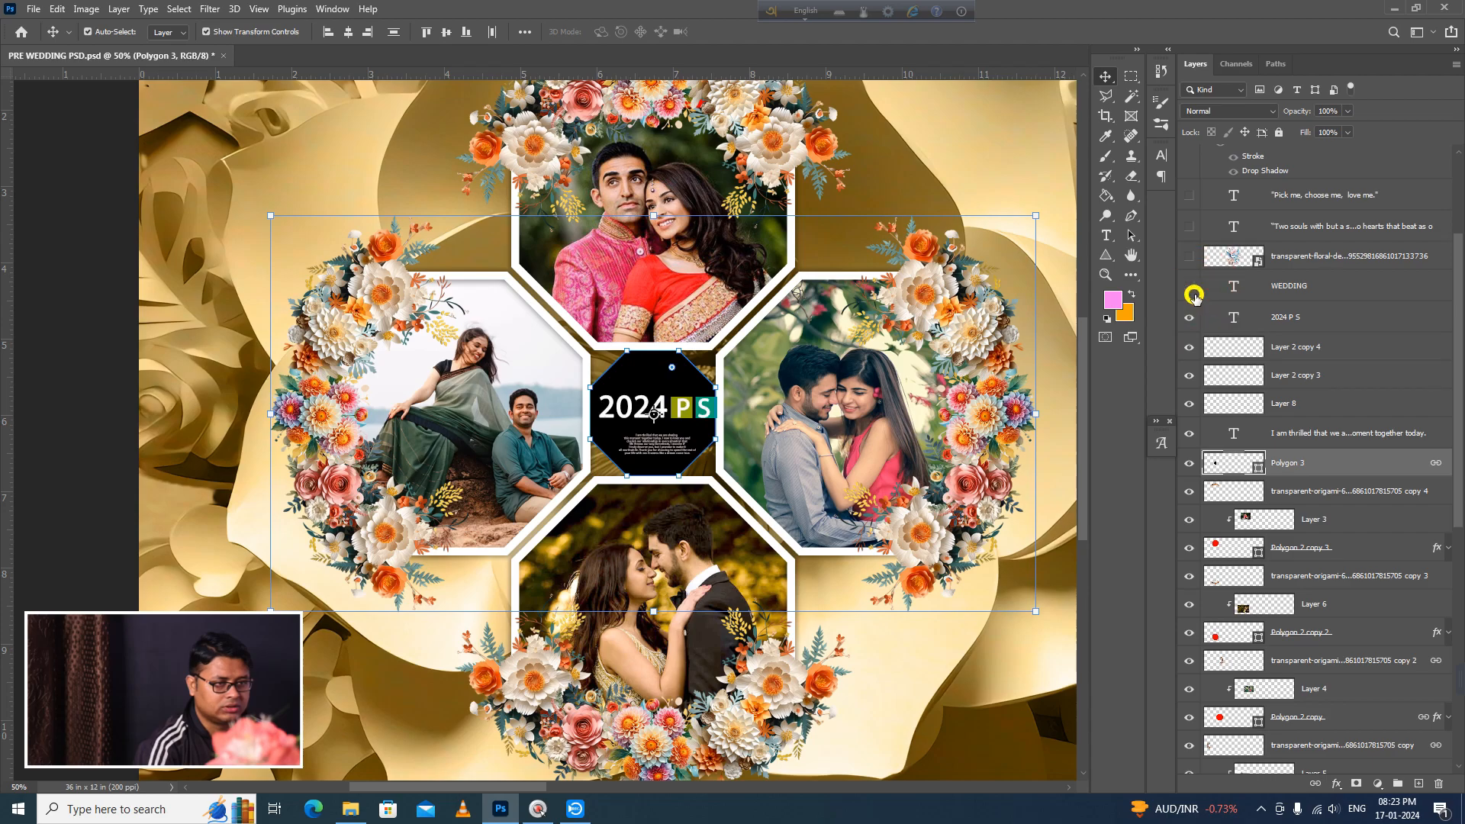
left_click(1186, 255)
left_click(1188, 256)
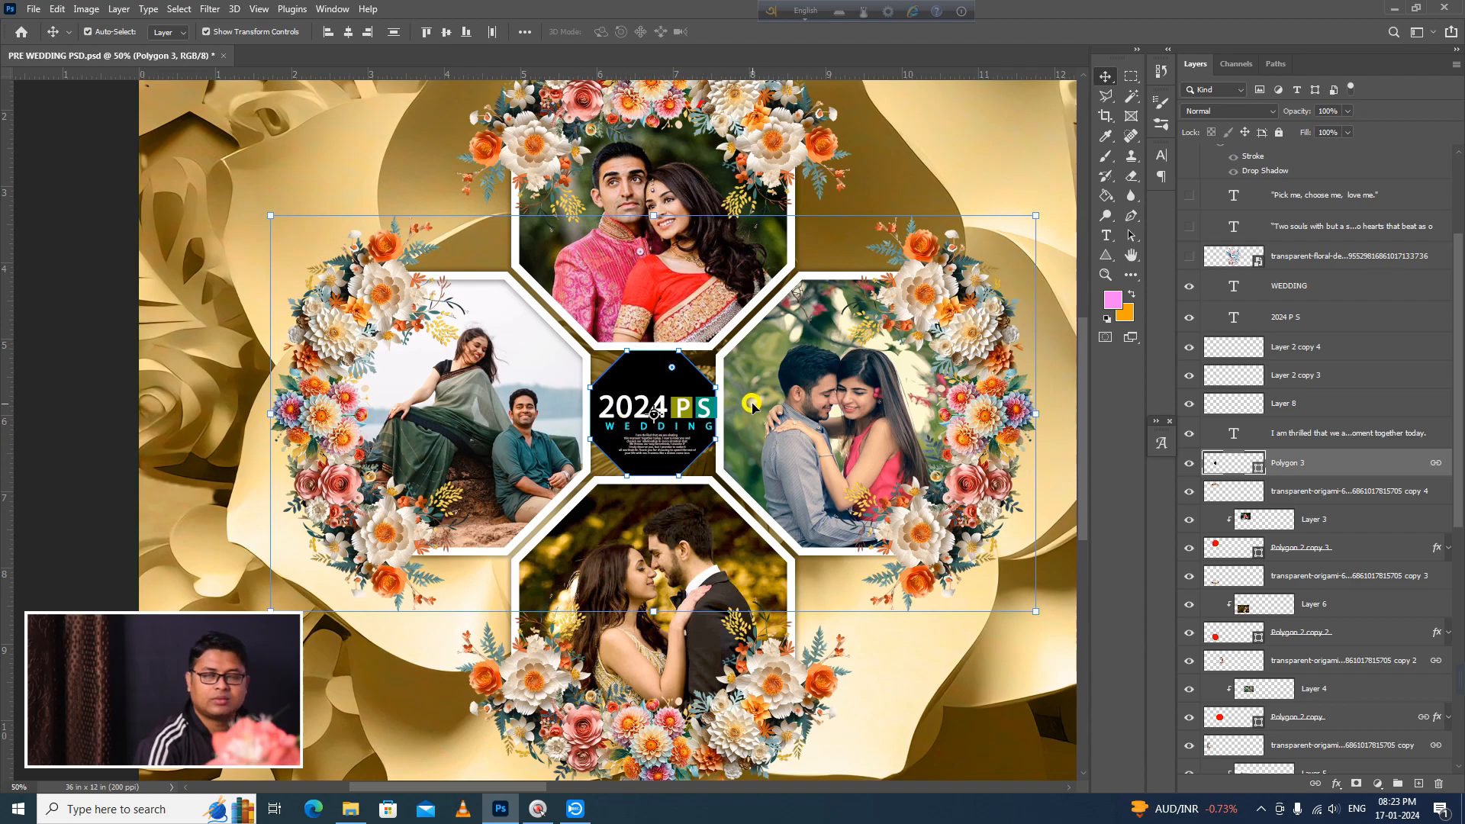
Step: Select the 2024 P S title and nudge it left with its linked layers to centre it on the black octagon
left_click(59, 477)
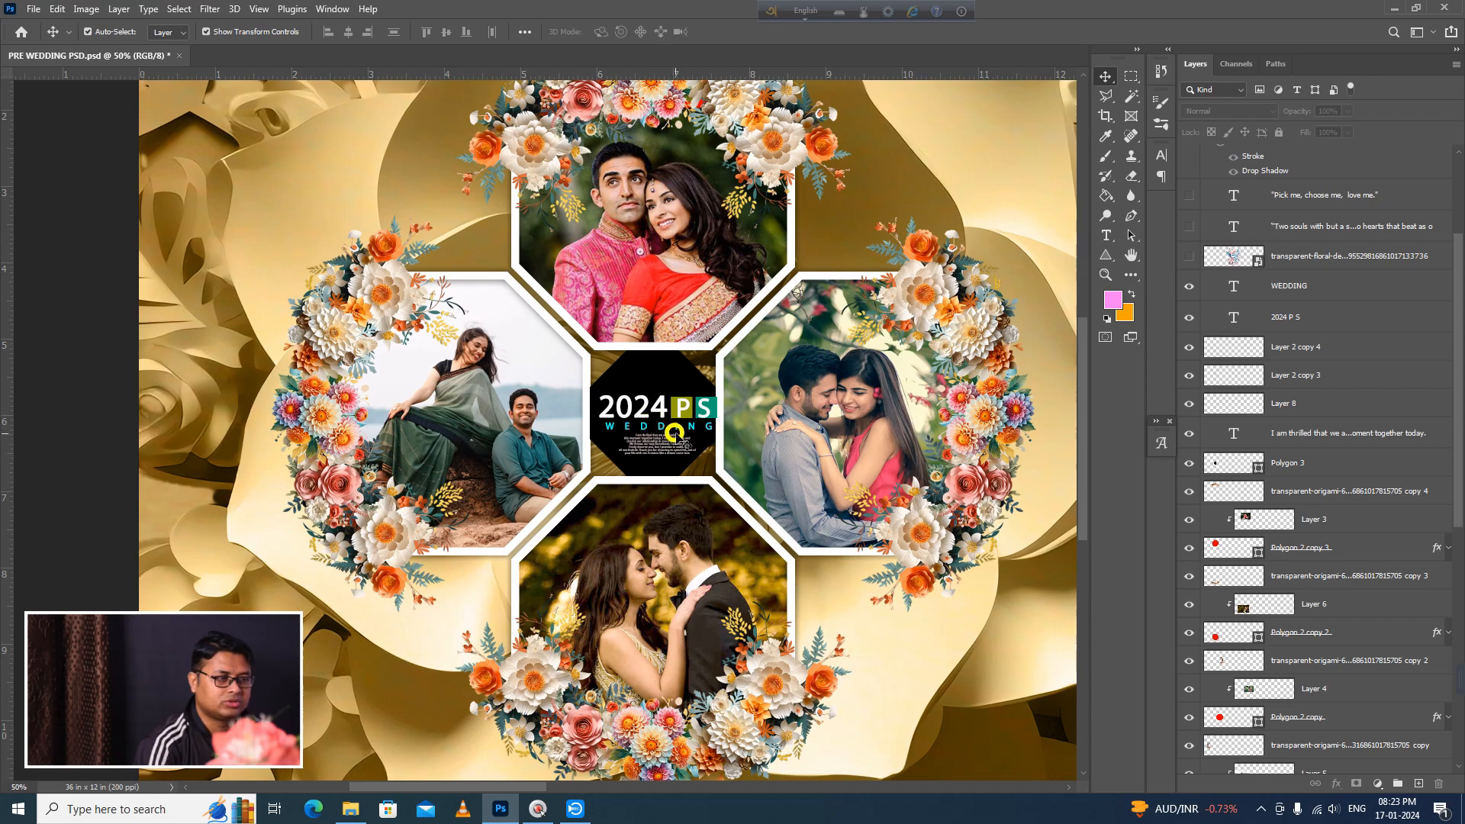
left_click(683, 413)
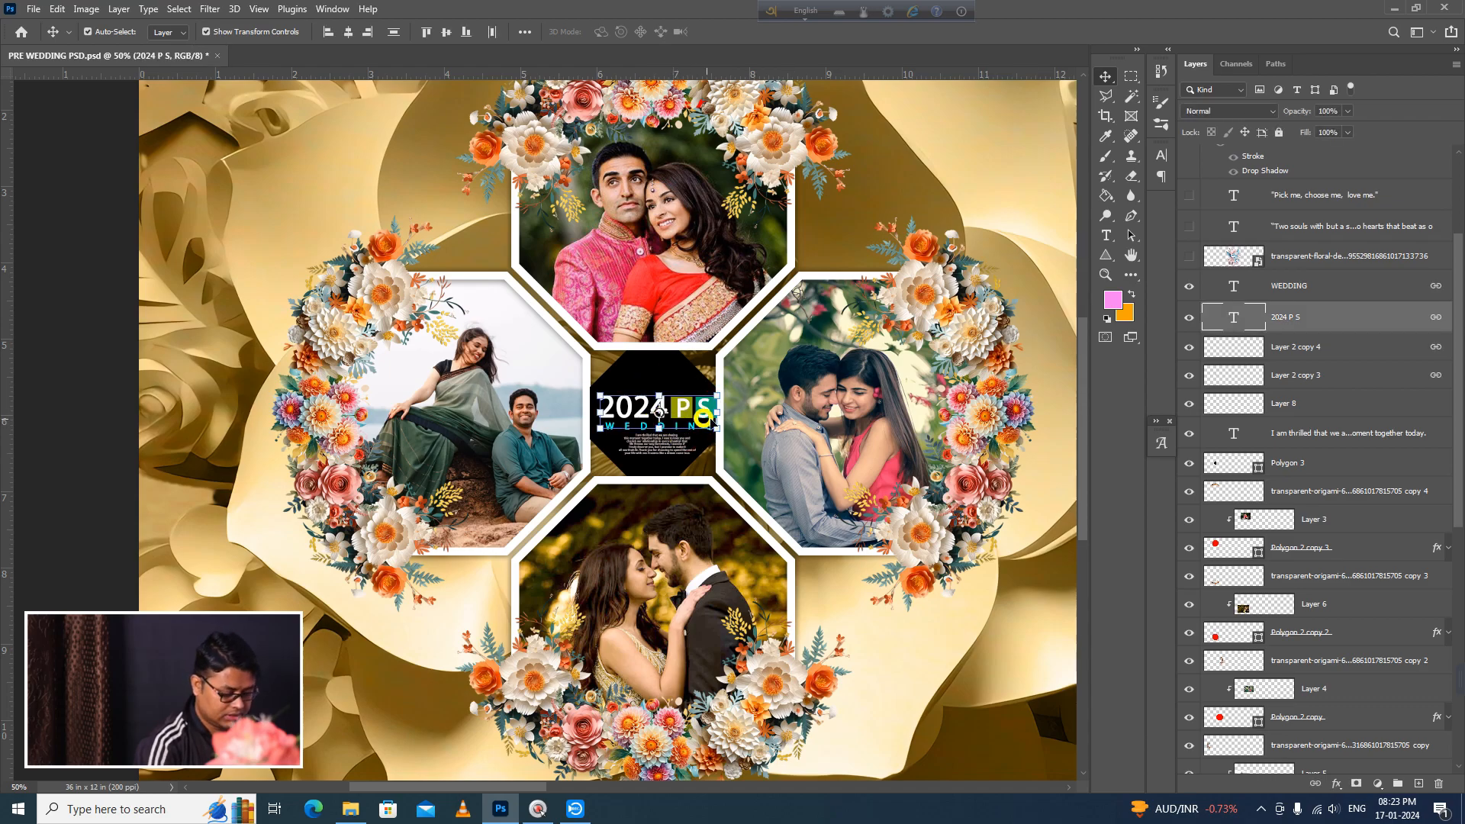
key("Left")
key("Left")
key("Left")
key("Left")
key("Left")
key("Left")
key("Left")
key("Left")
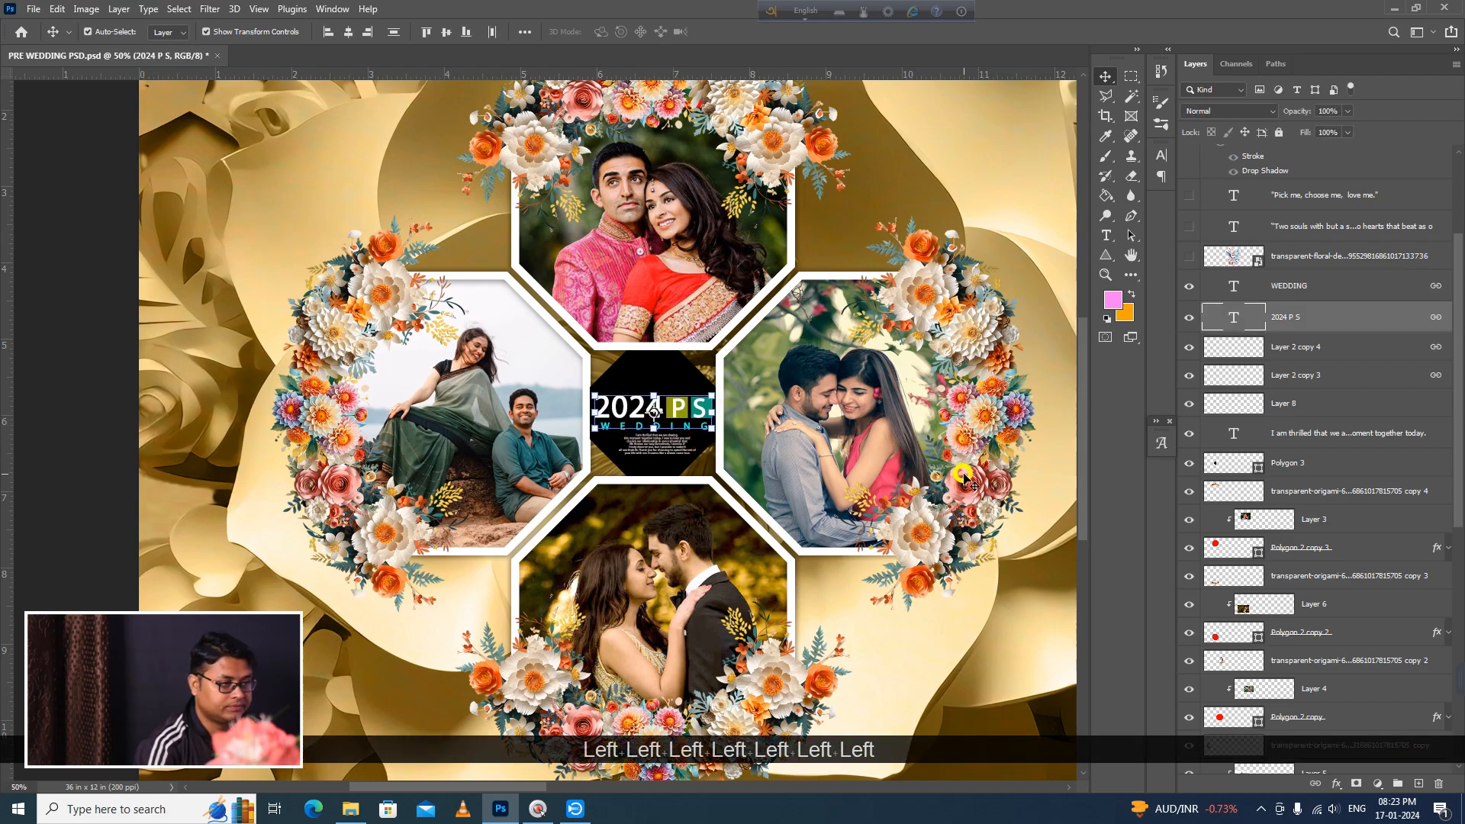
Step: Nudge the small paragraph text left beneath the WEDDING title and clear the selection
key("Left")
left_click(662, 449)
key("Left")
key("Left")
key("Left")
left_click(52, 446)
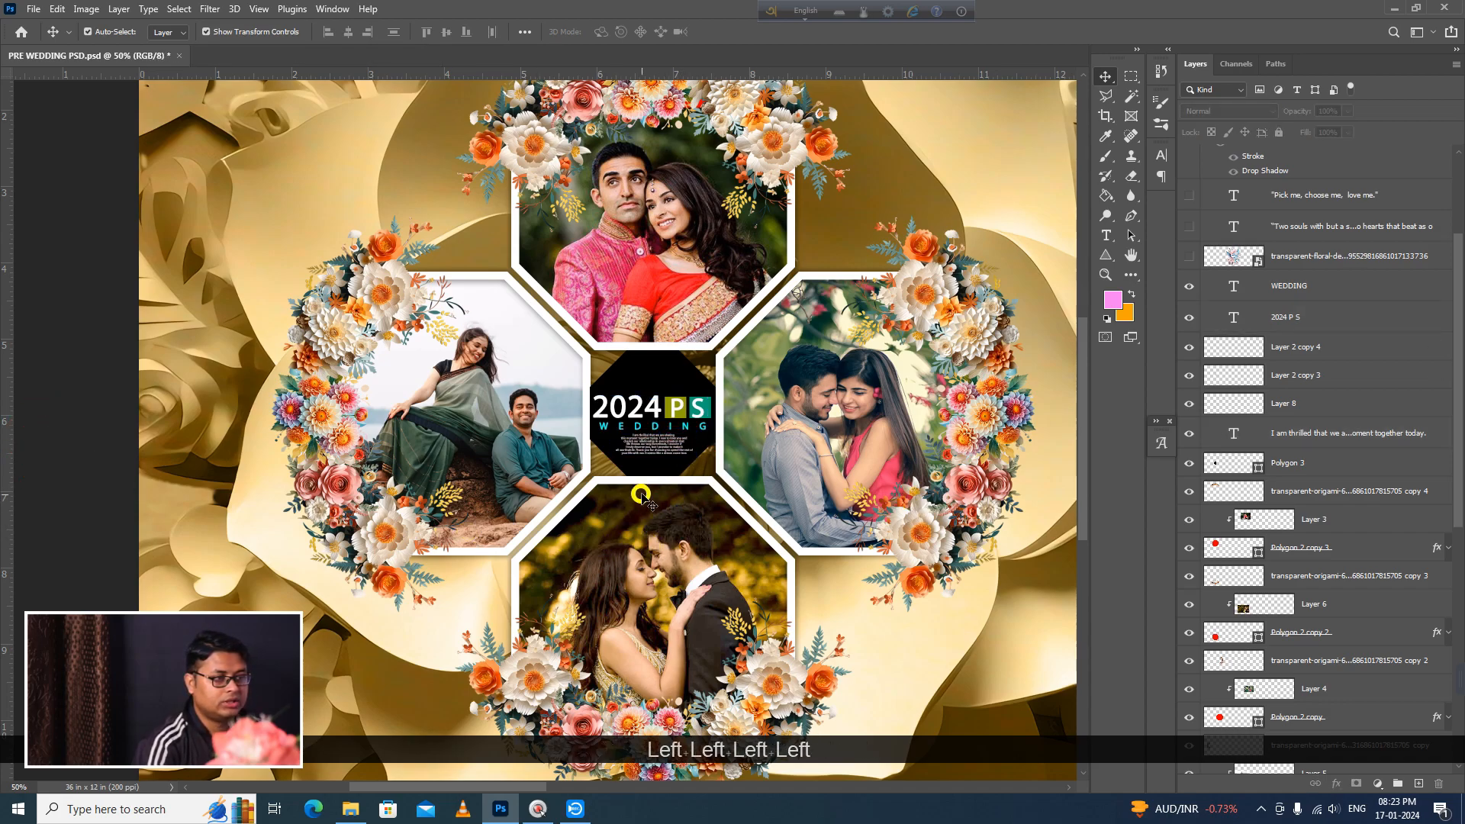
Step: Review the whole spread and show the blue and pink floral layer across its centre fold
left_click(653, 497, "ctrl+alt")
left_click_drag(854, 531, 290, 474)
left_click_drag(946, 510, 610, 561)
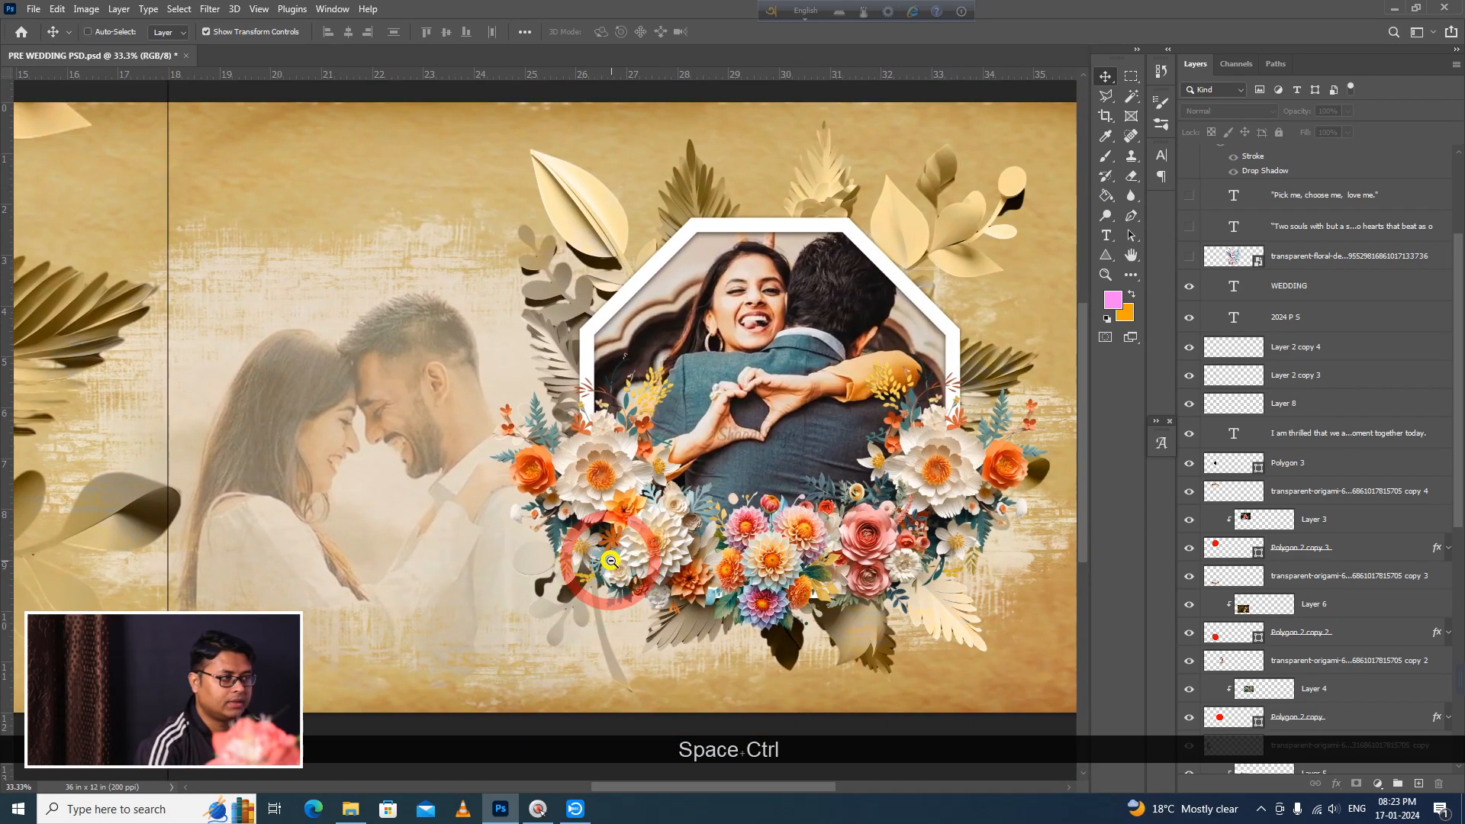
left_click(526, 576, "ctrl+alt")
left_click_drag(523, 575, 677, 546)
left_click(758, 567, "ctrl+alt")
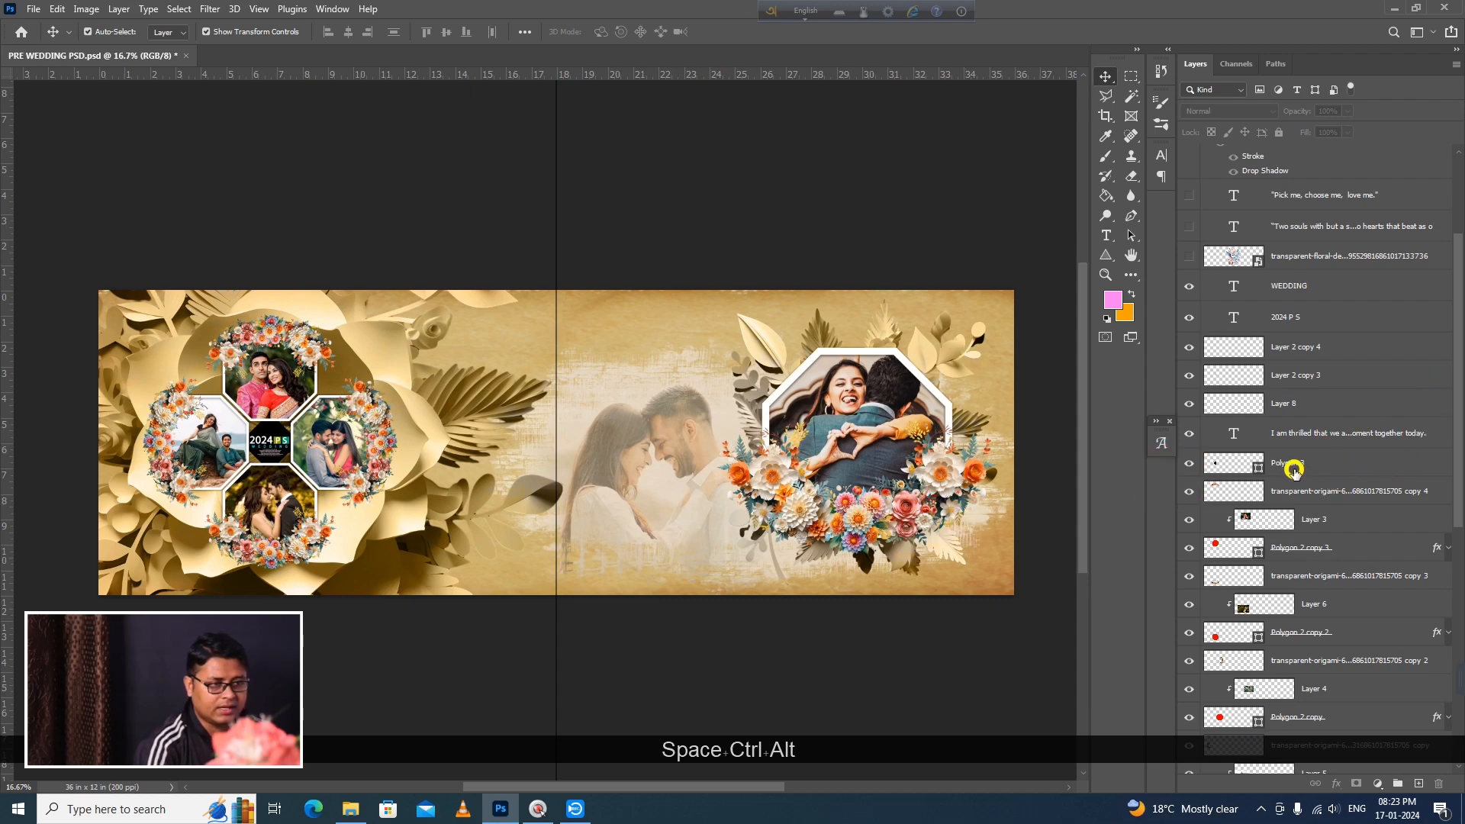
scroll(1275, 388, "up", 3)
left_click(1189, 380)
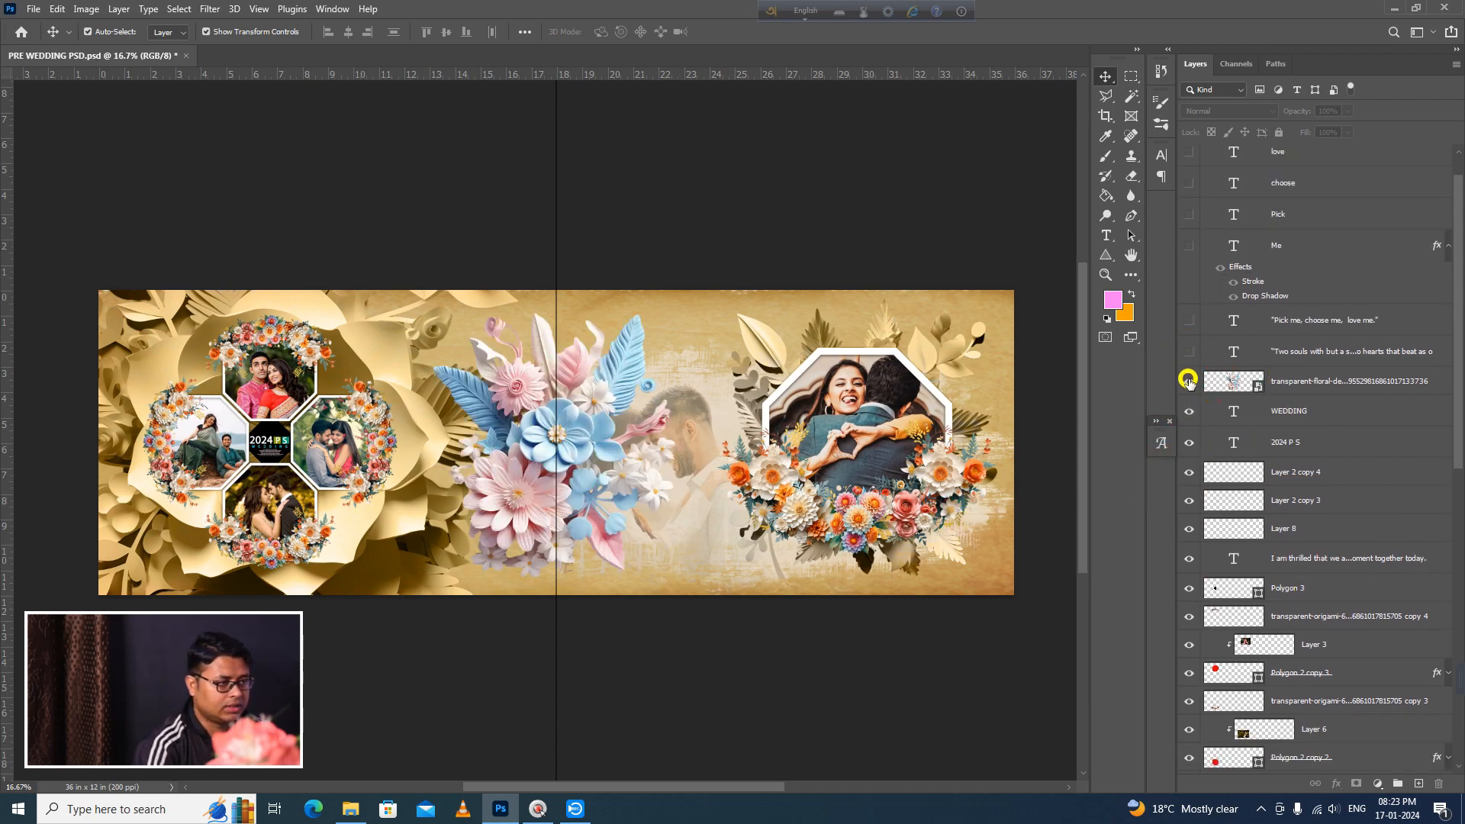
Step: Hide the blue and pink floral layer across the centre fold and delete it
left_click(1188, 380)
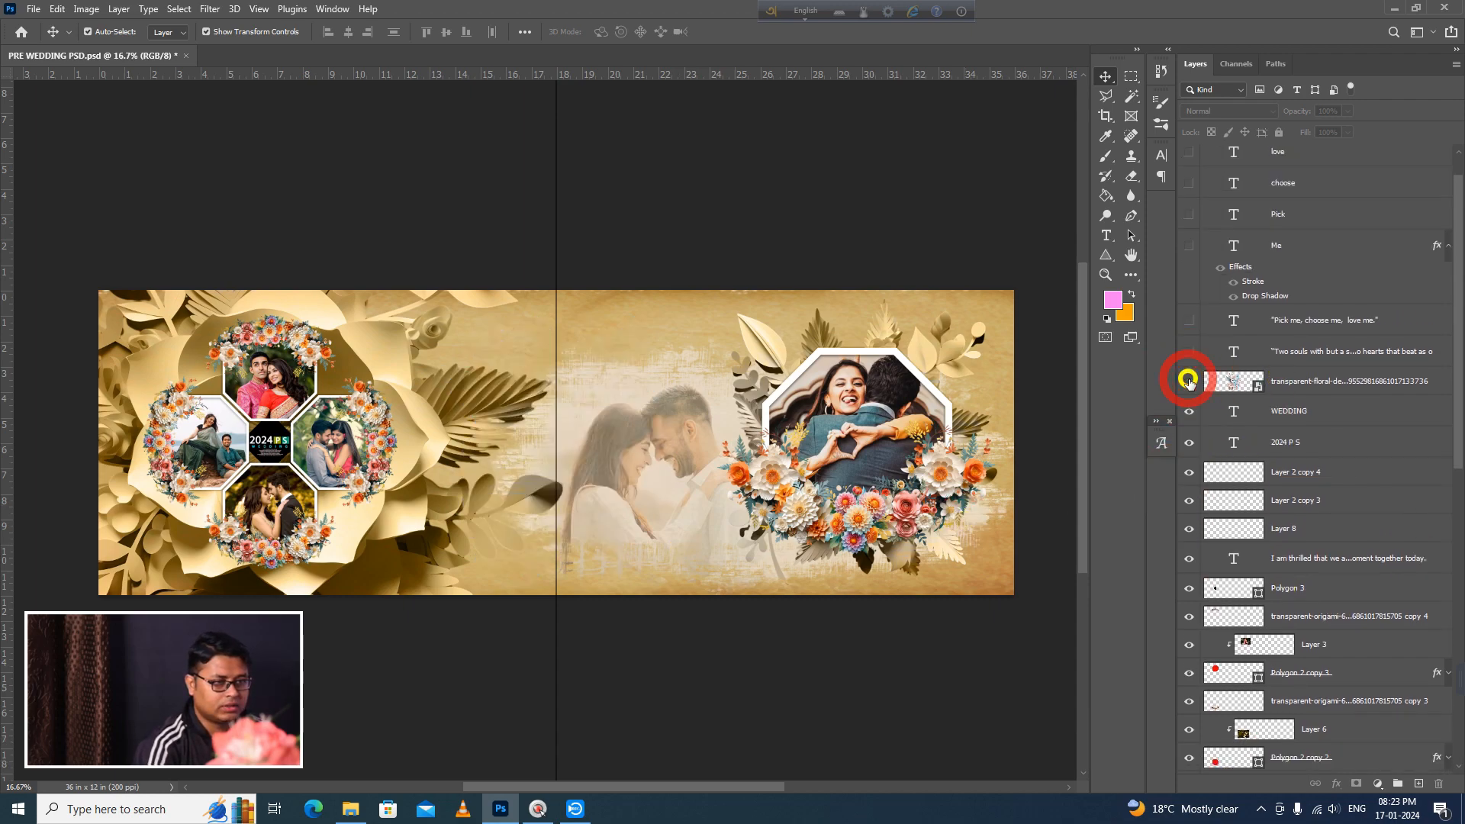
left_click(1305, 382)
key("Delete")
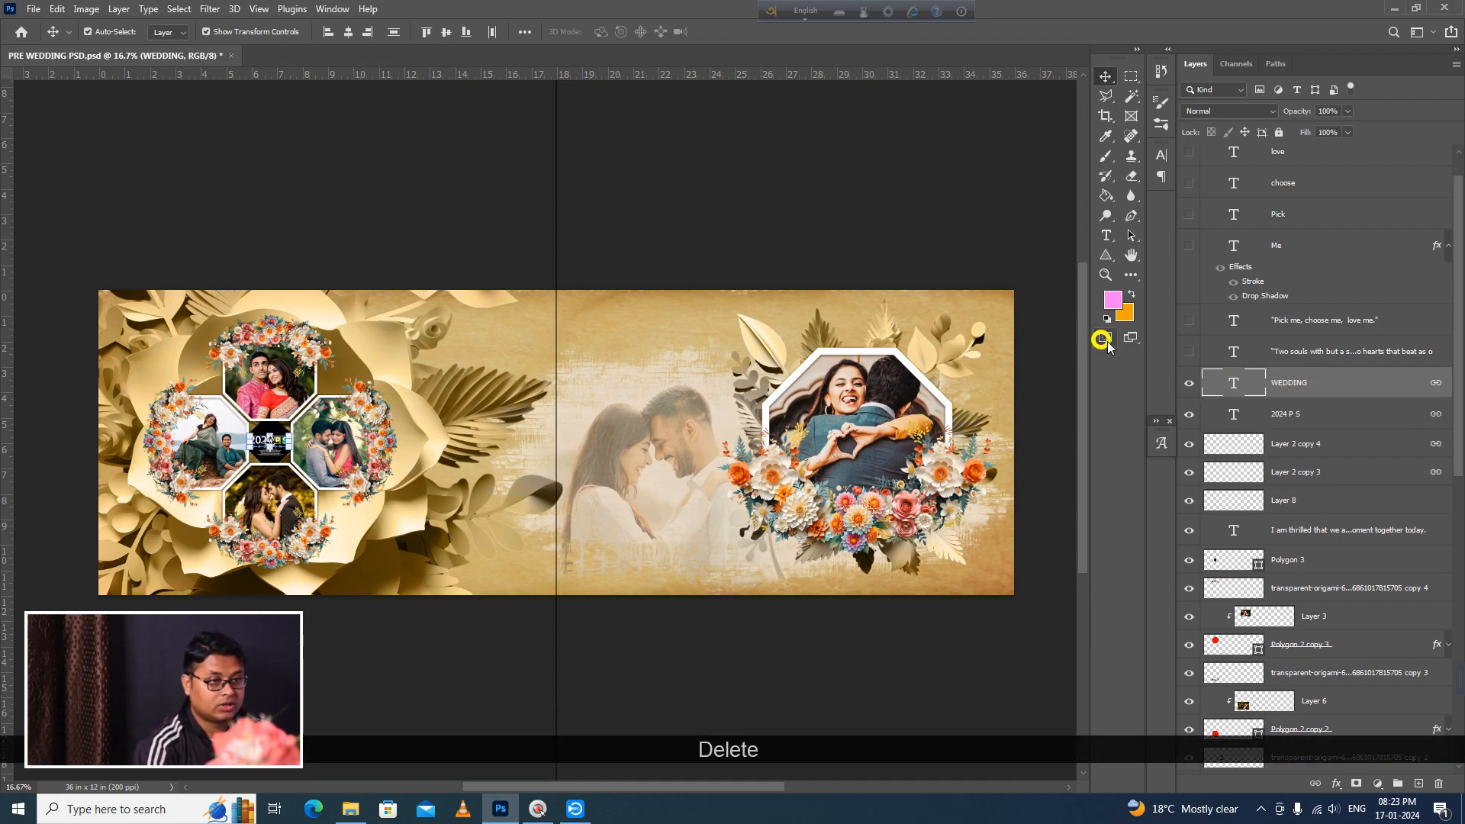
Step: Show the "Two souls with but a single thought" quote beneath the faded couple photo and examine it up close
left_click(1190, 351)
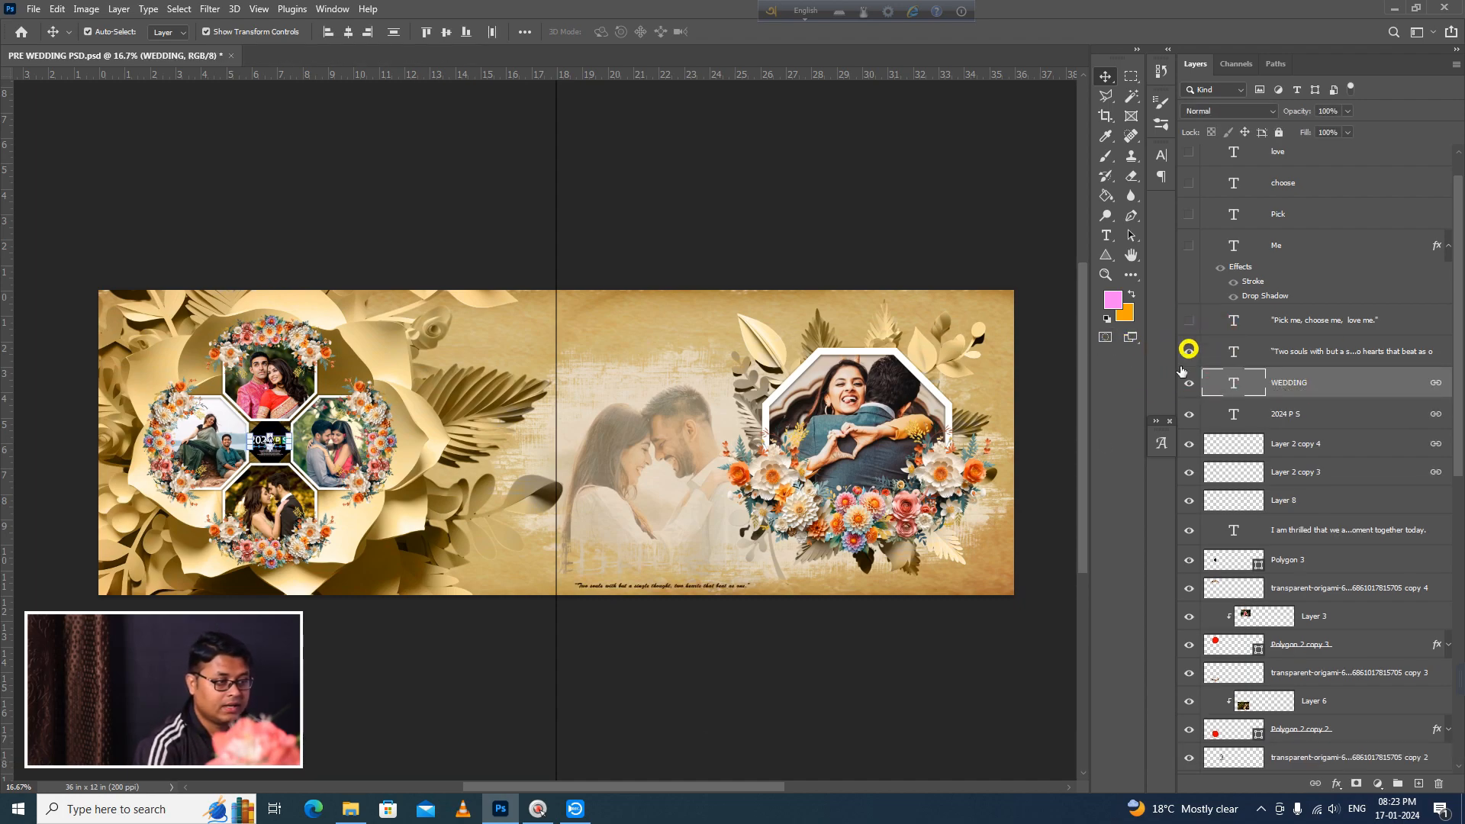
key("ctrl+space")
left_click(644, 606, "ctrl")
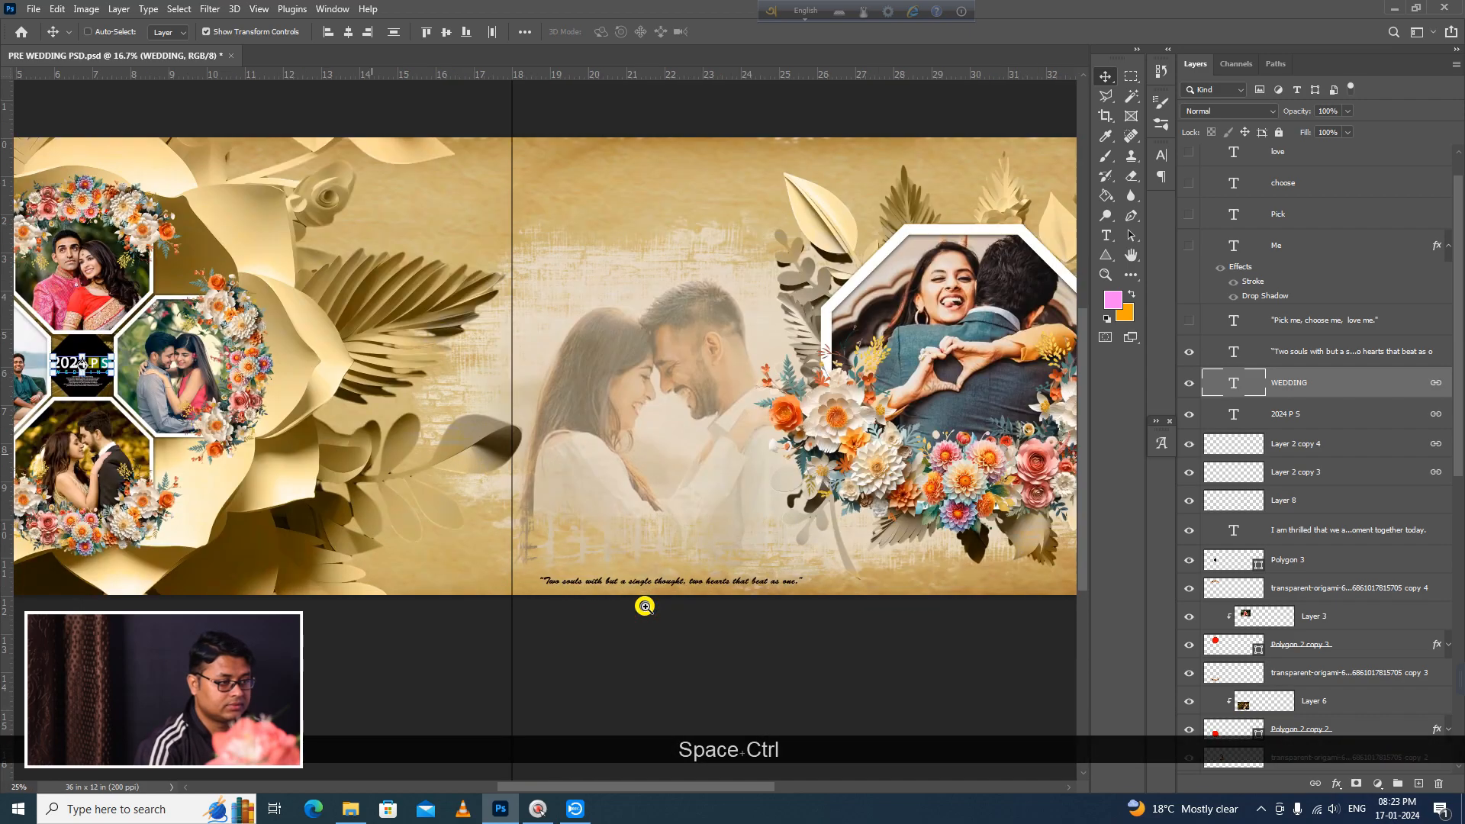
left_click(645, 606, "ctrl")
left_click(645, 606, "ctrl")
scroll(643, 606, "right", 2)
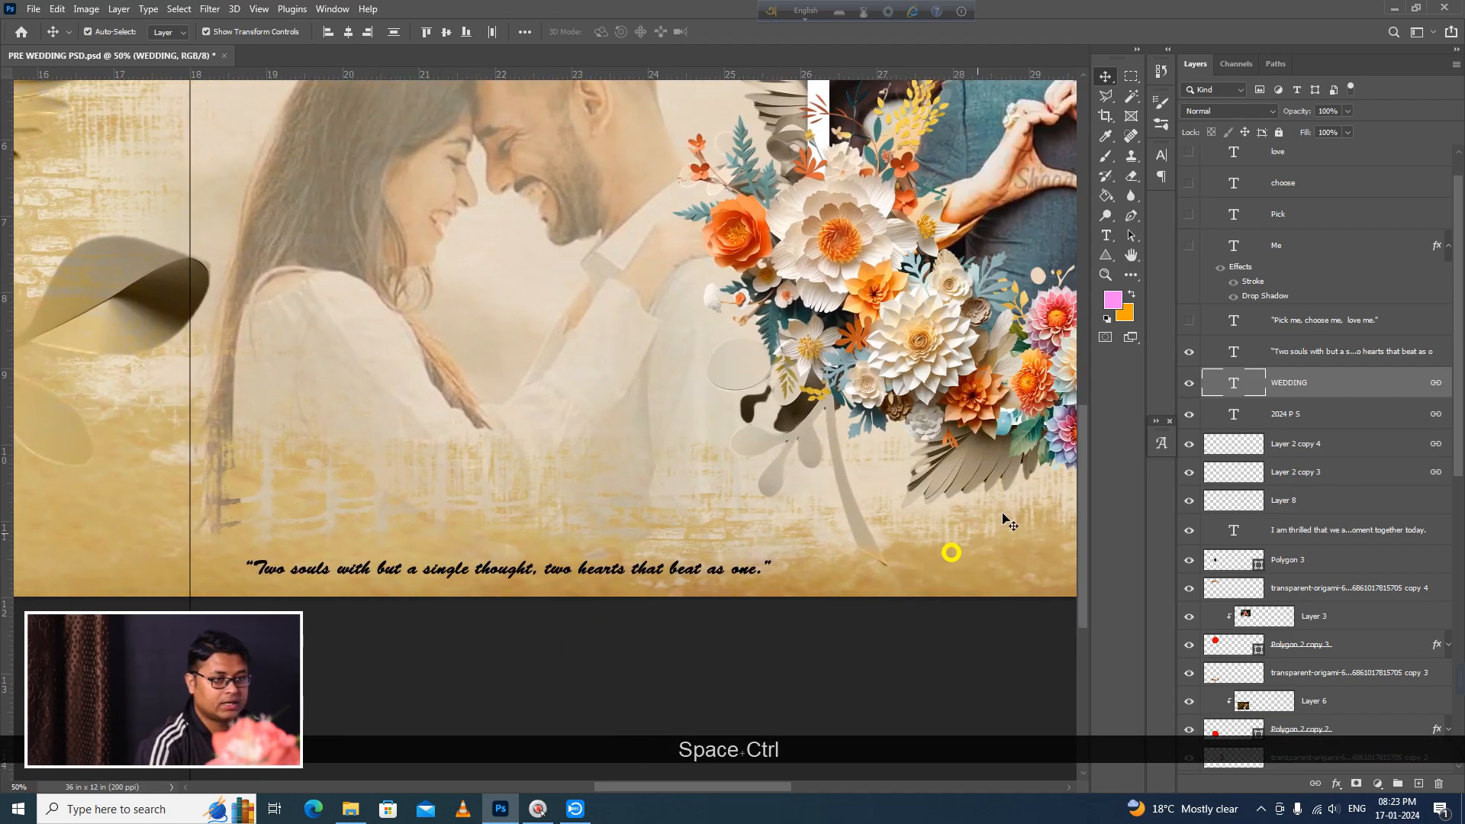
Step: Show the "Pick me, choose me, love me." caption and the Me, Pick, choose and love title layers above the faded couple
left_click(1188, 320)
left_click_drag(850, 388, 629, 536)
left_click_drag(611, 429, 870, 577)
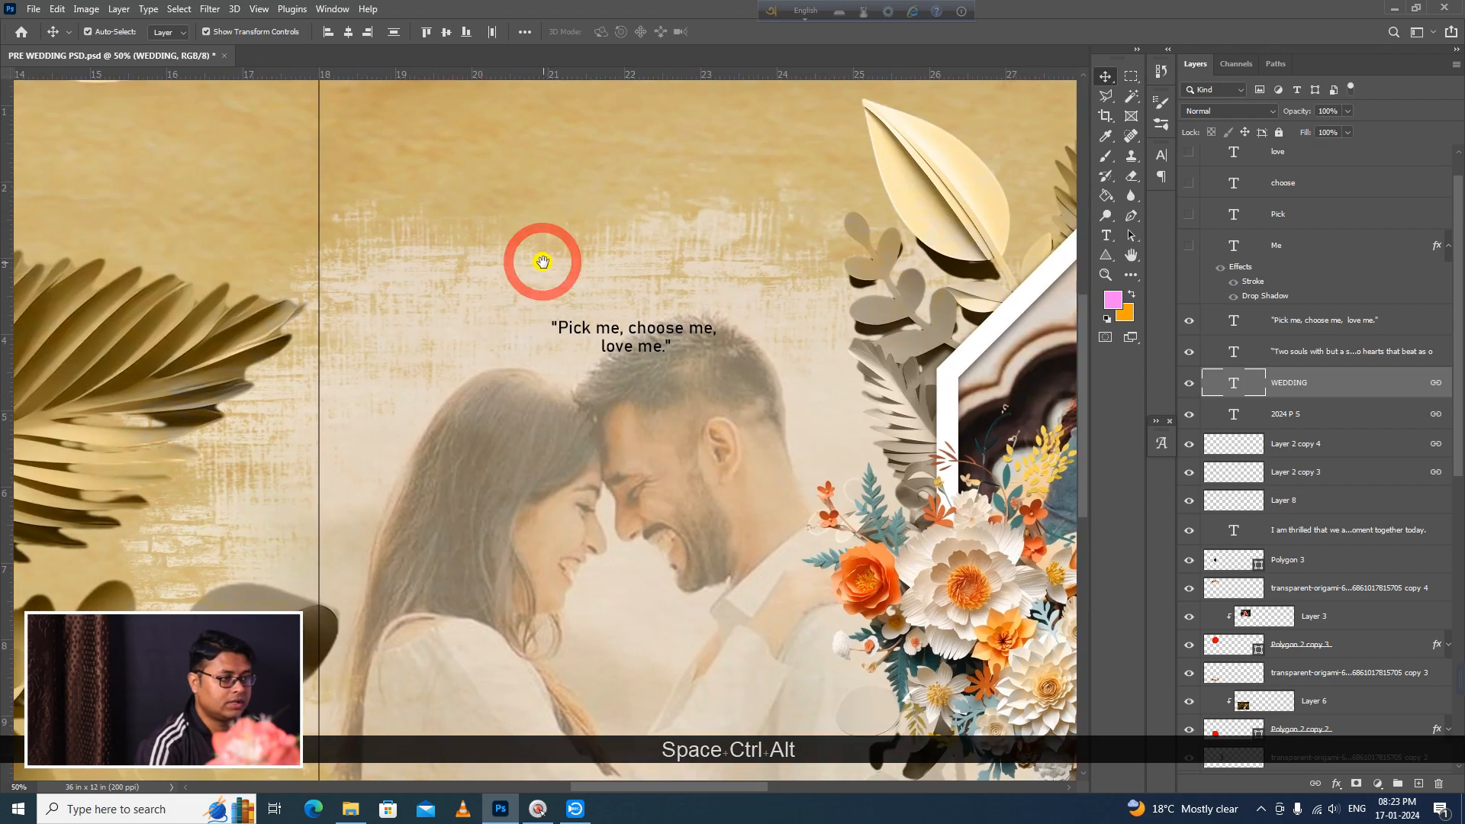
left_click_drag(1187, 238, 1192, 153)
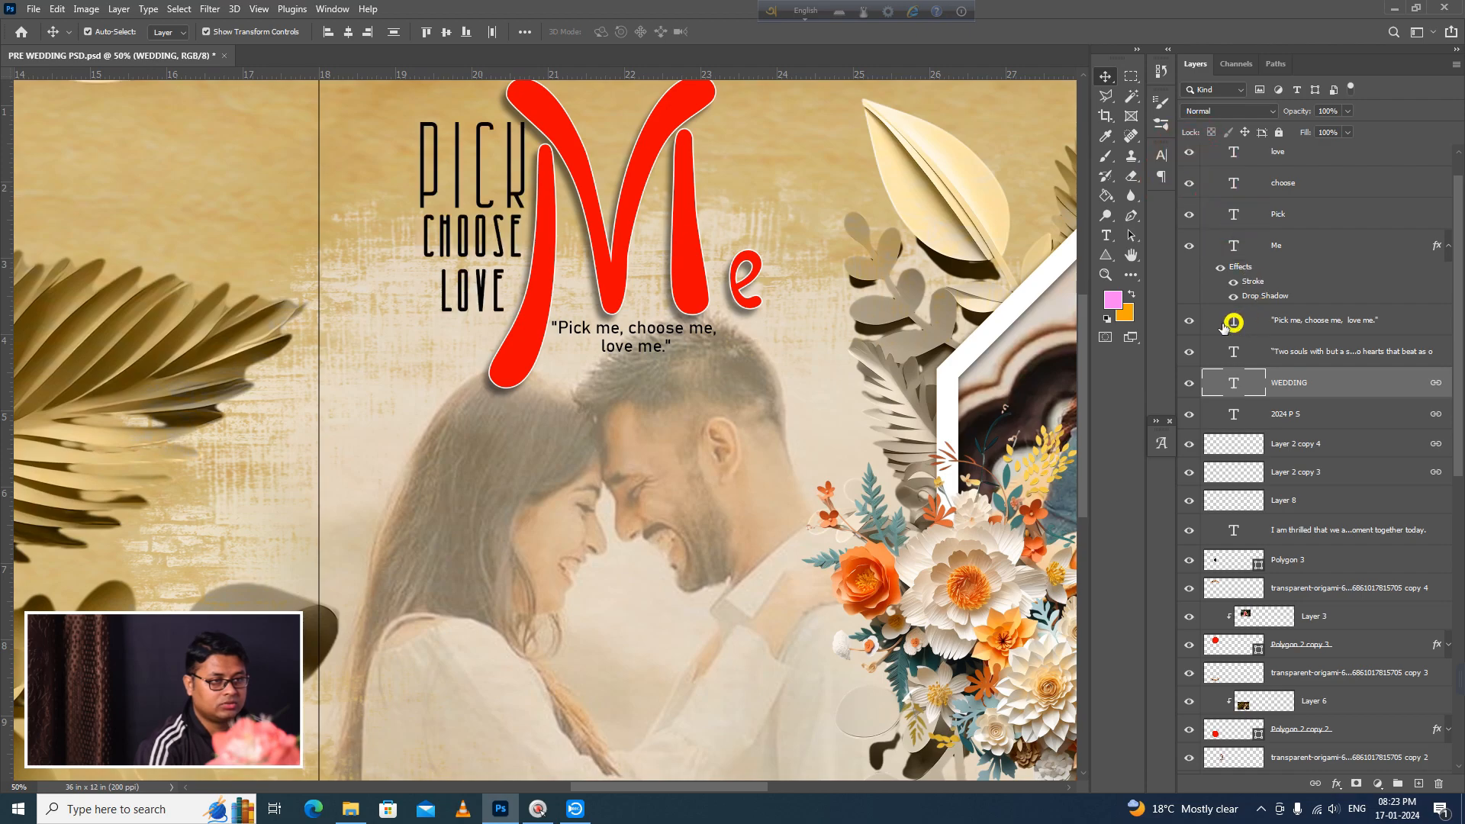
Step: Select the Me title layer and collapse its list of effects
left_click(1334, 241)
left_click_drag(1459, 259, 1450, 251)
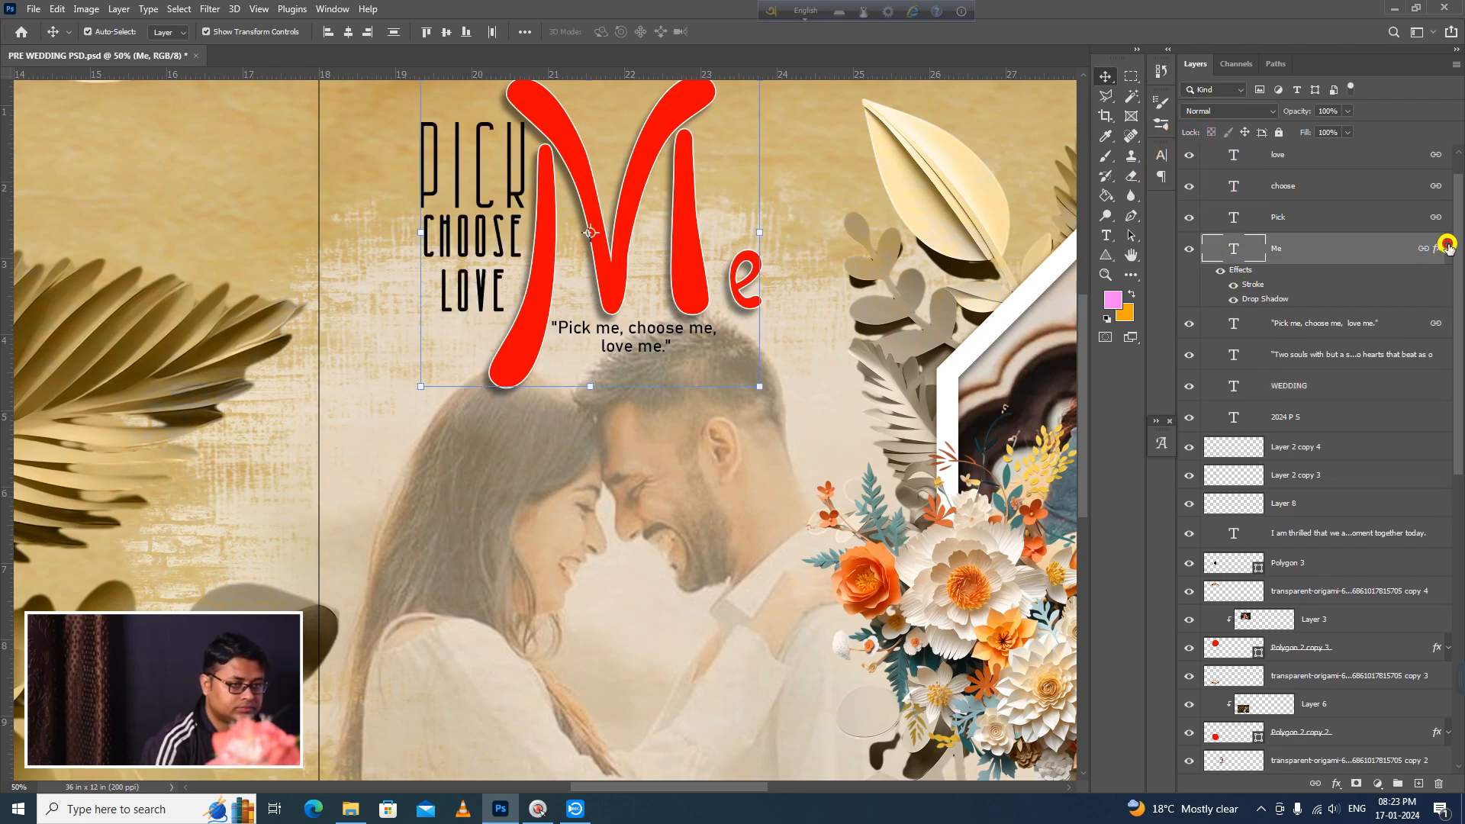
left_click(1447, 245)
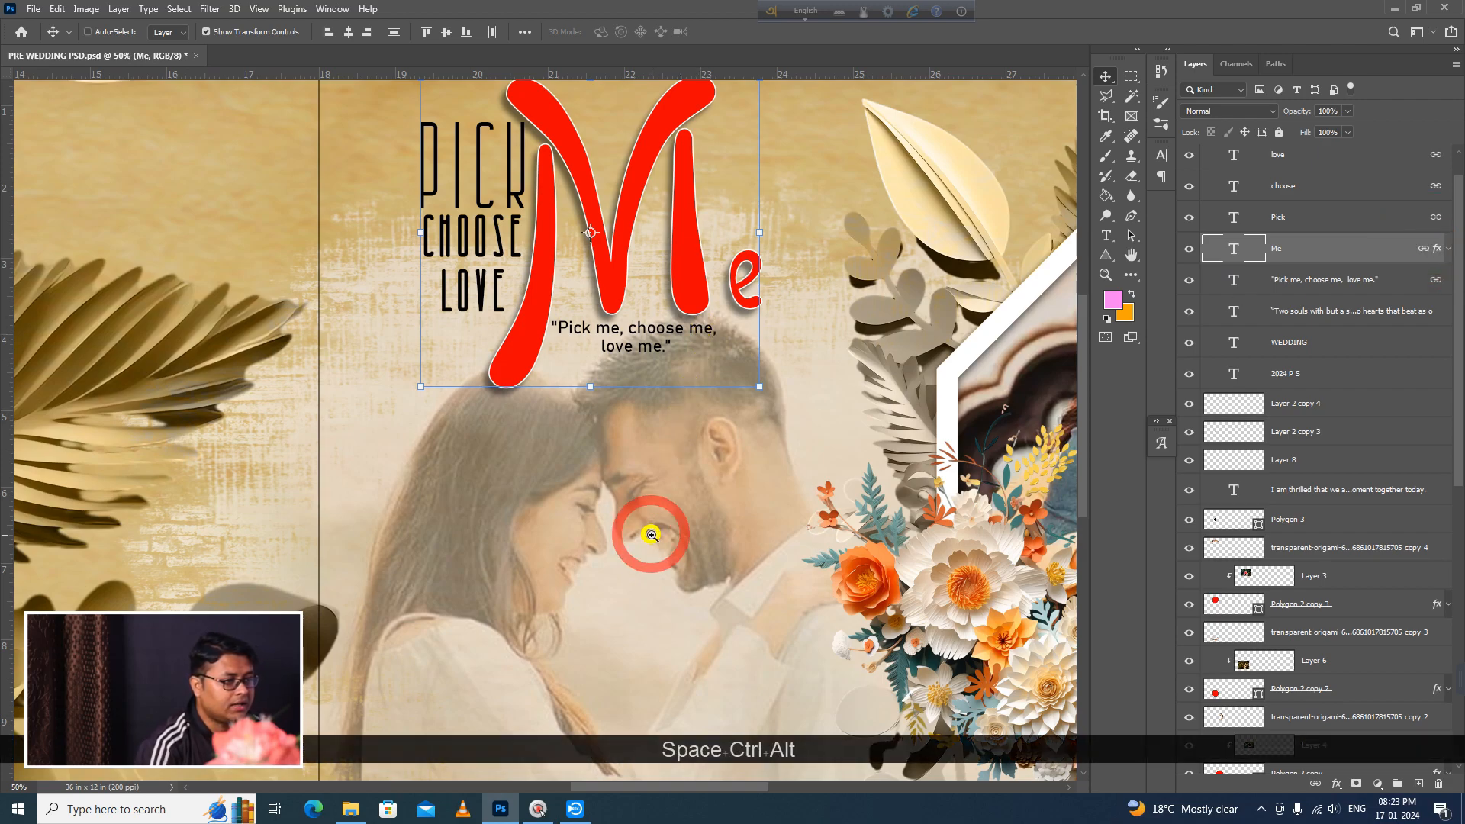
Step: Examine the Pick, Choose, Love, Me title group over the faded couple, selecting the red Me text and clearing the selection
left_click(651, 535, "ctrl+alt")
left_click_drag(748, 591, 807, 620)
left_click(500, 107)
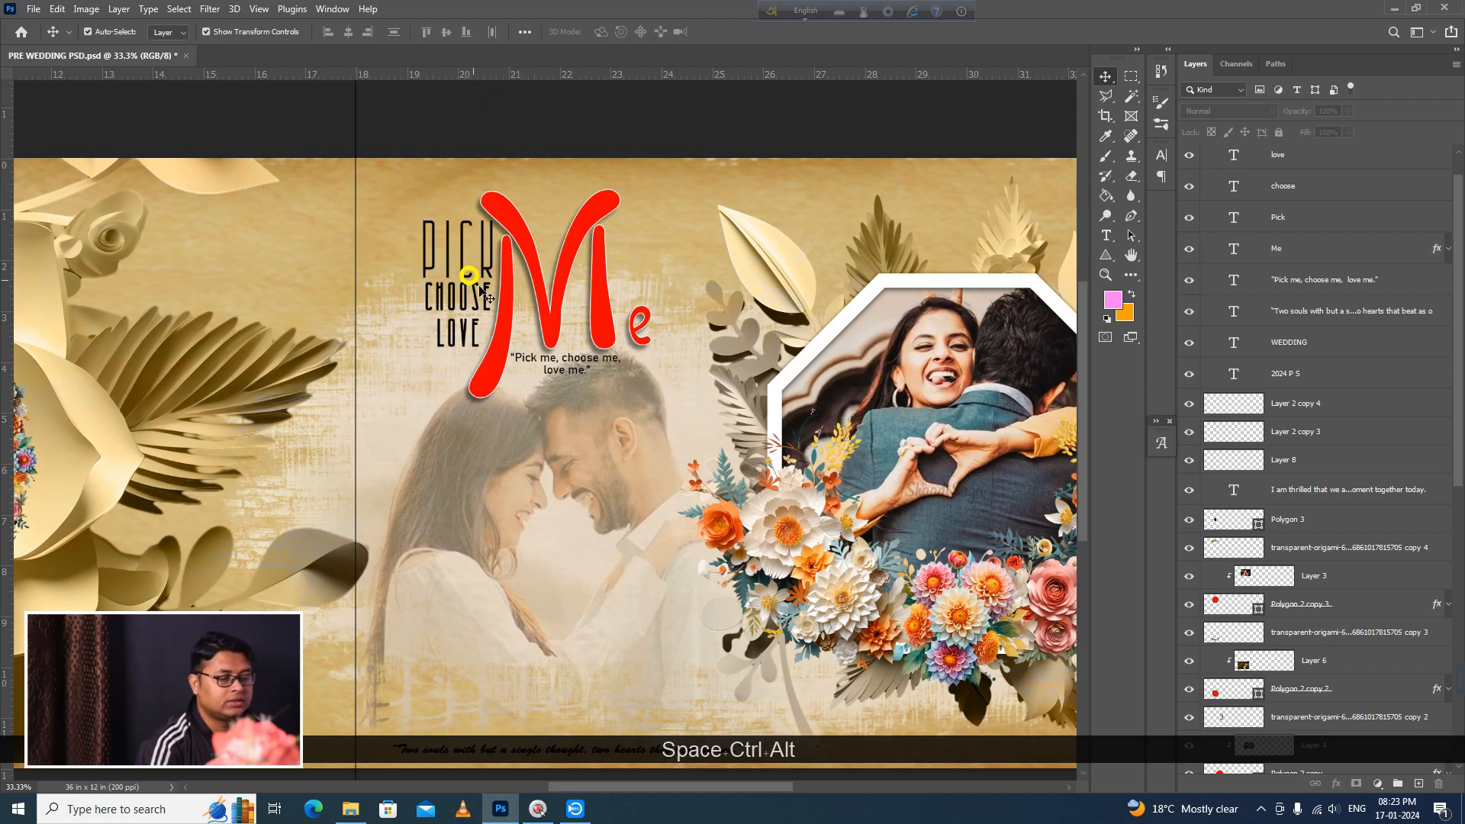
left_click(500, 344)
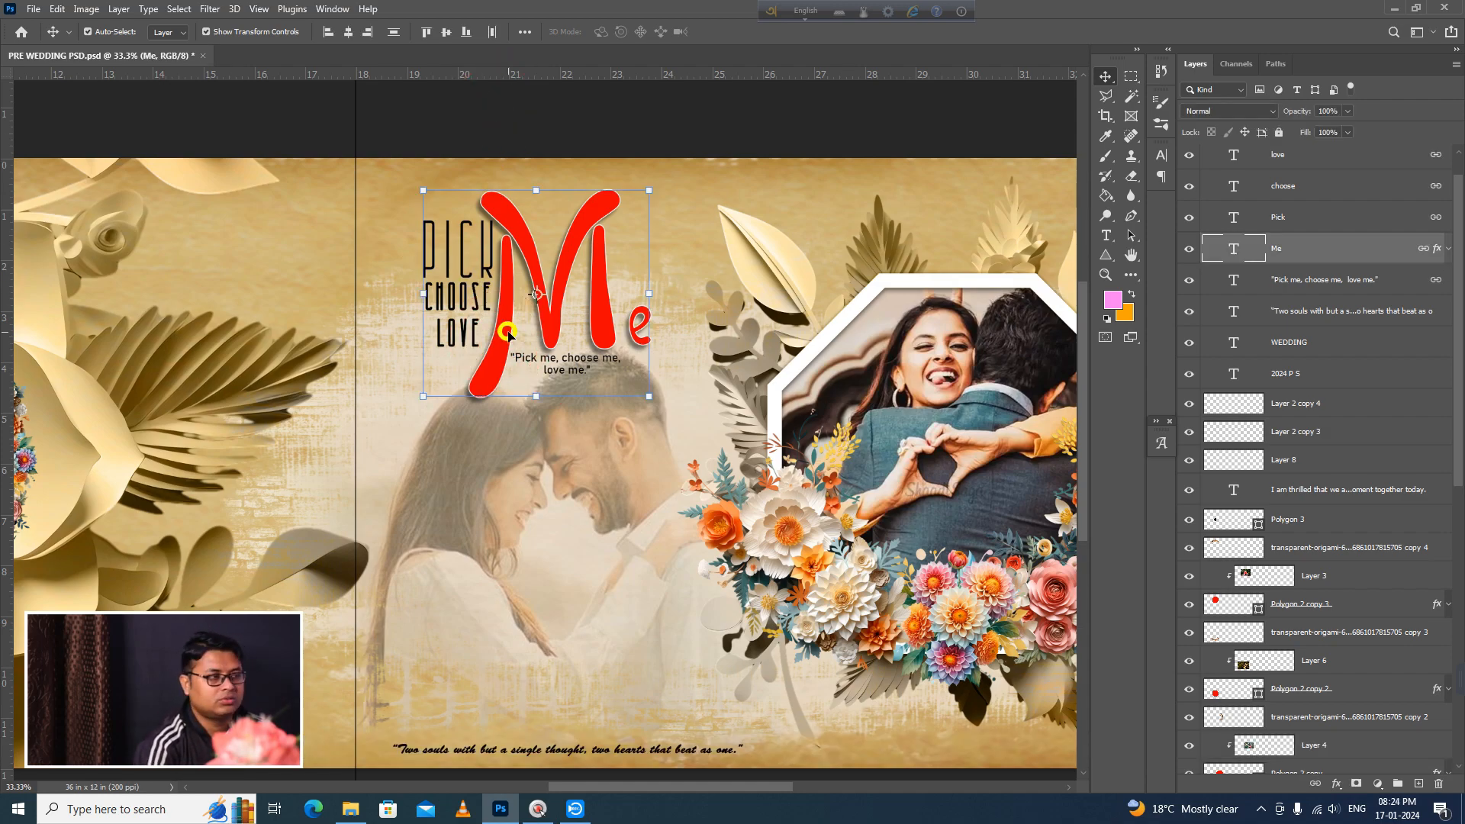
left_click(621, 128)
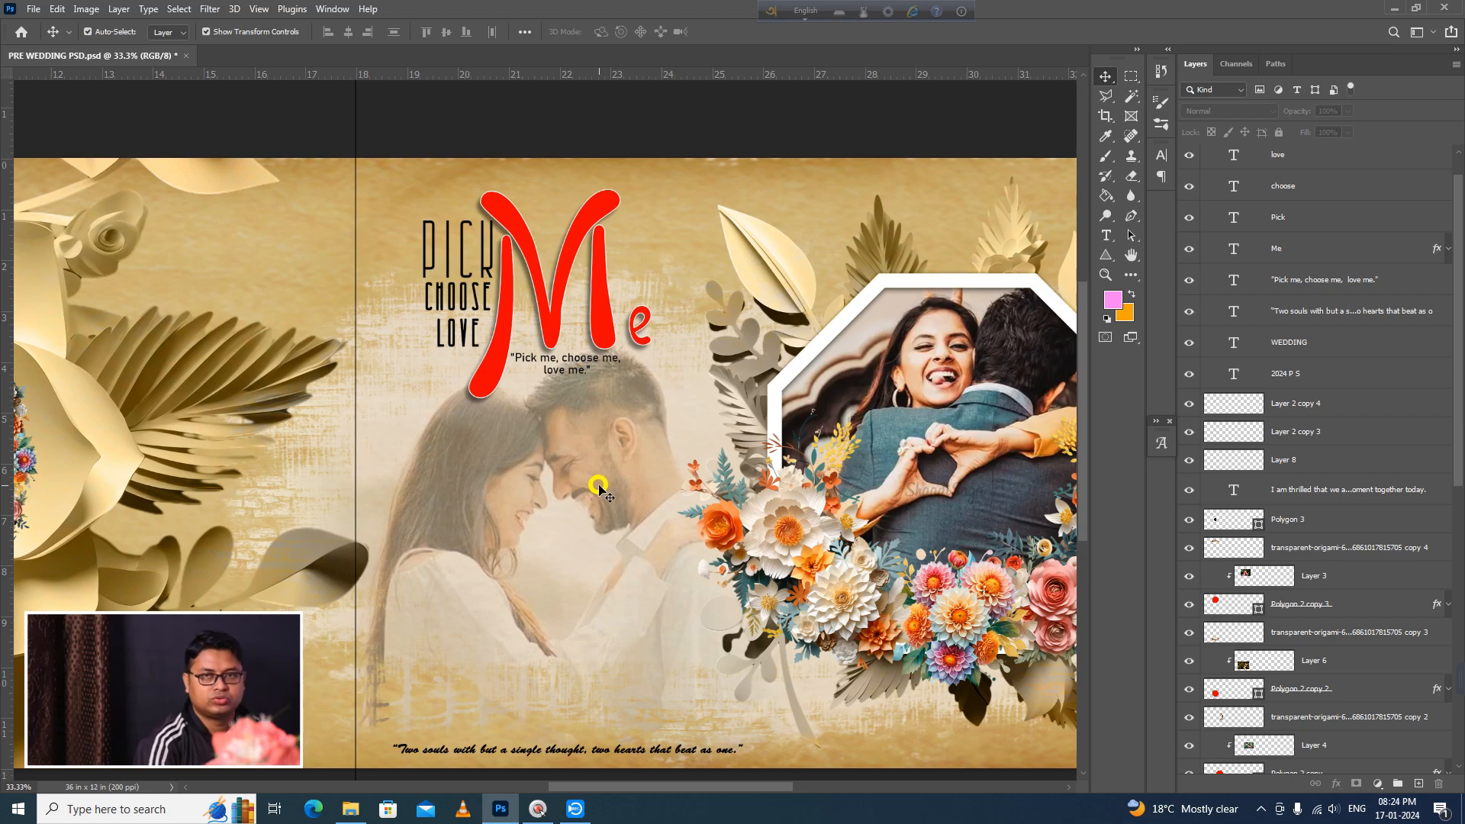
Step: Show Layer 2 copy 2 to add the white glow around the faded couple and review the whole spread
key("ctrl+alt+space")
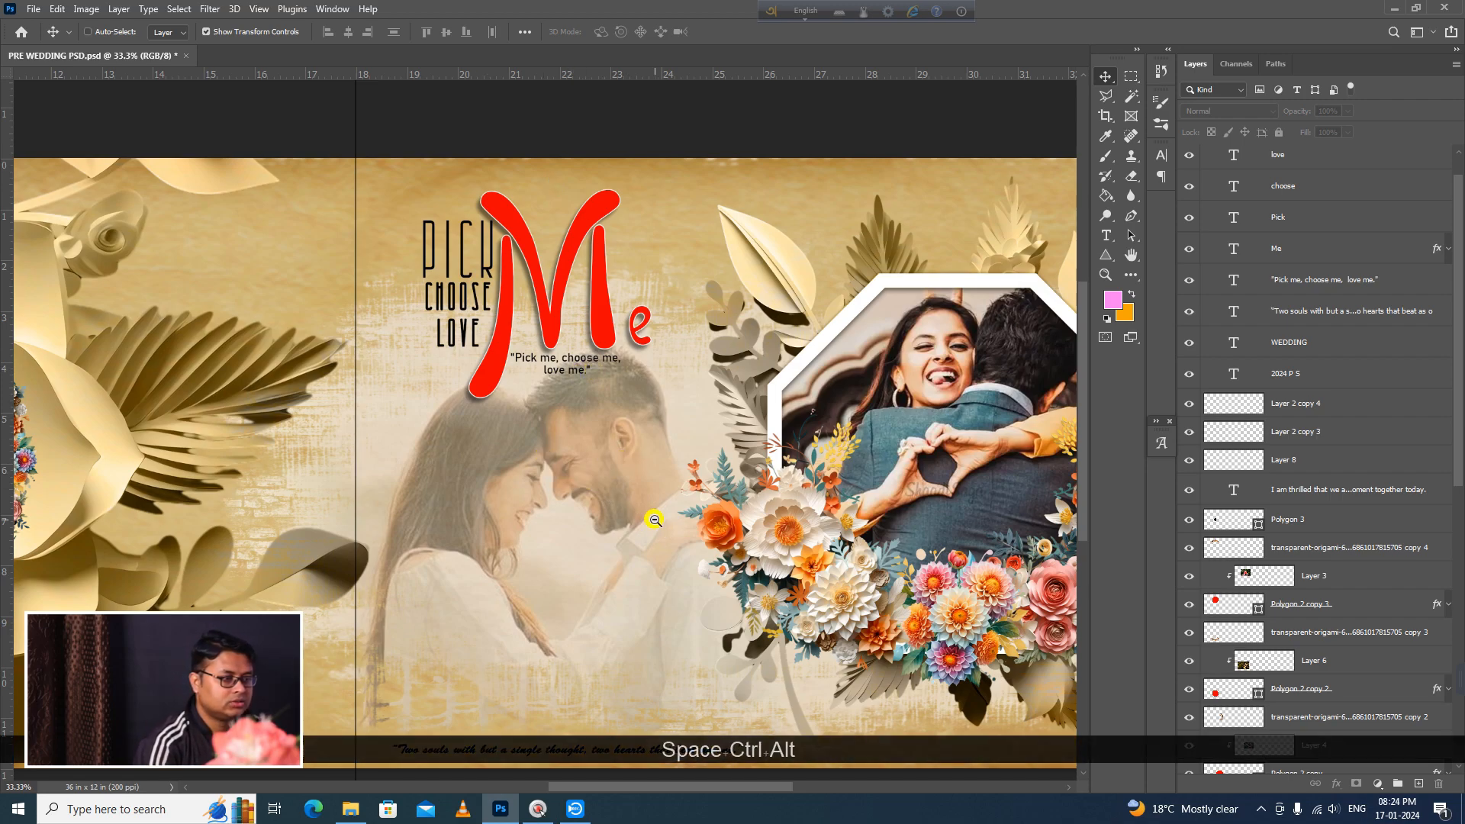
left_click(654, 519)
scroll(1267, 616, "down", 3)
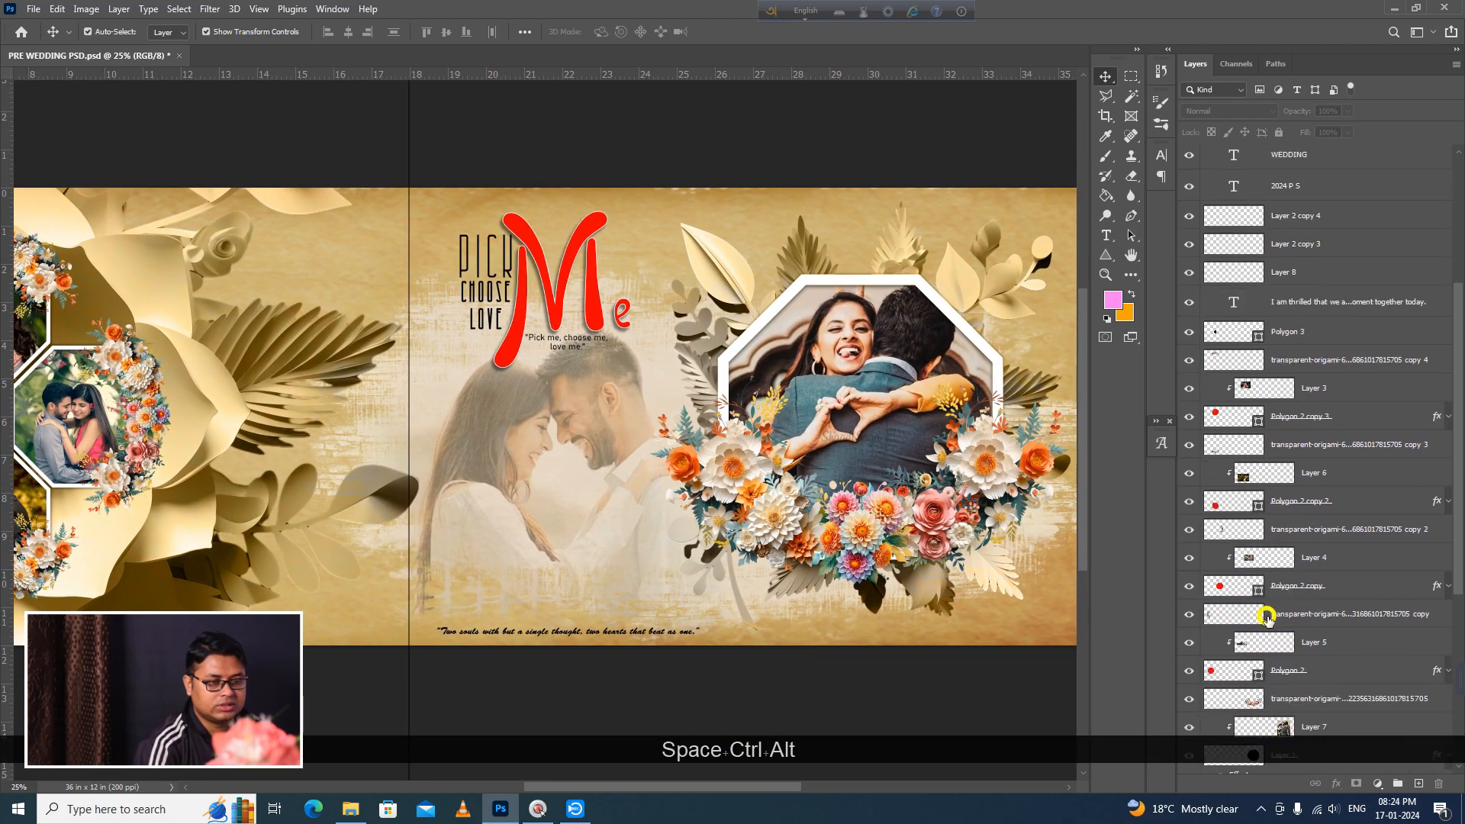
scroll(1265, 618, "down", 5)
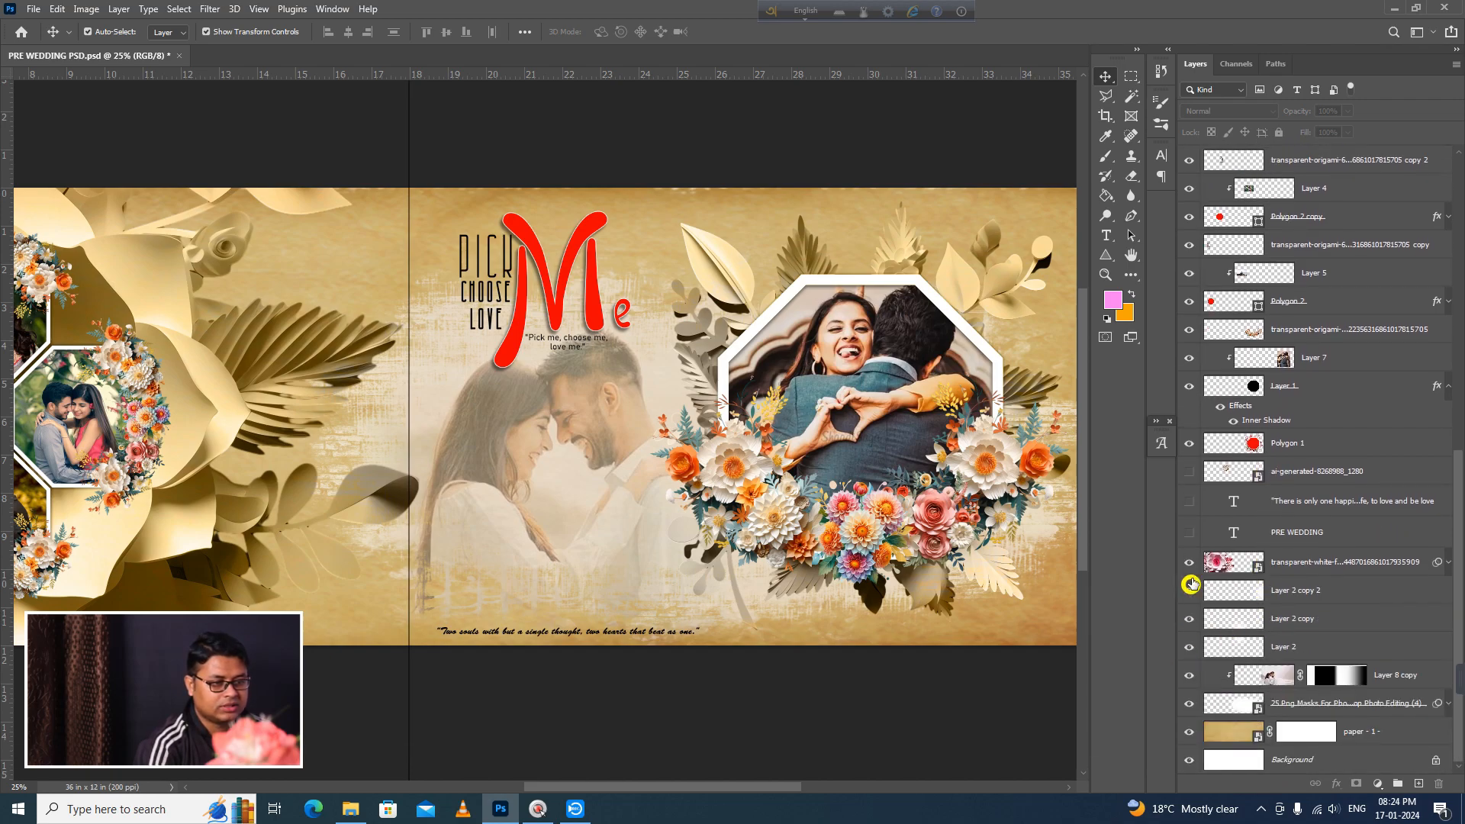
left_click(1190, 587)
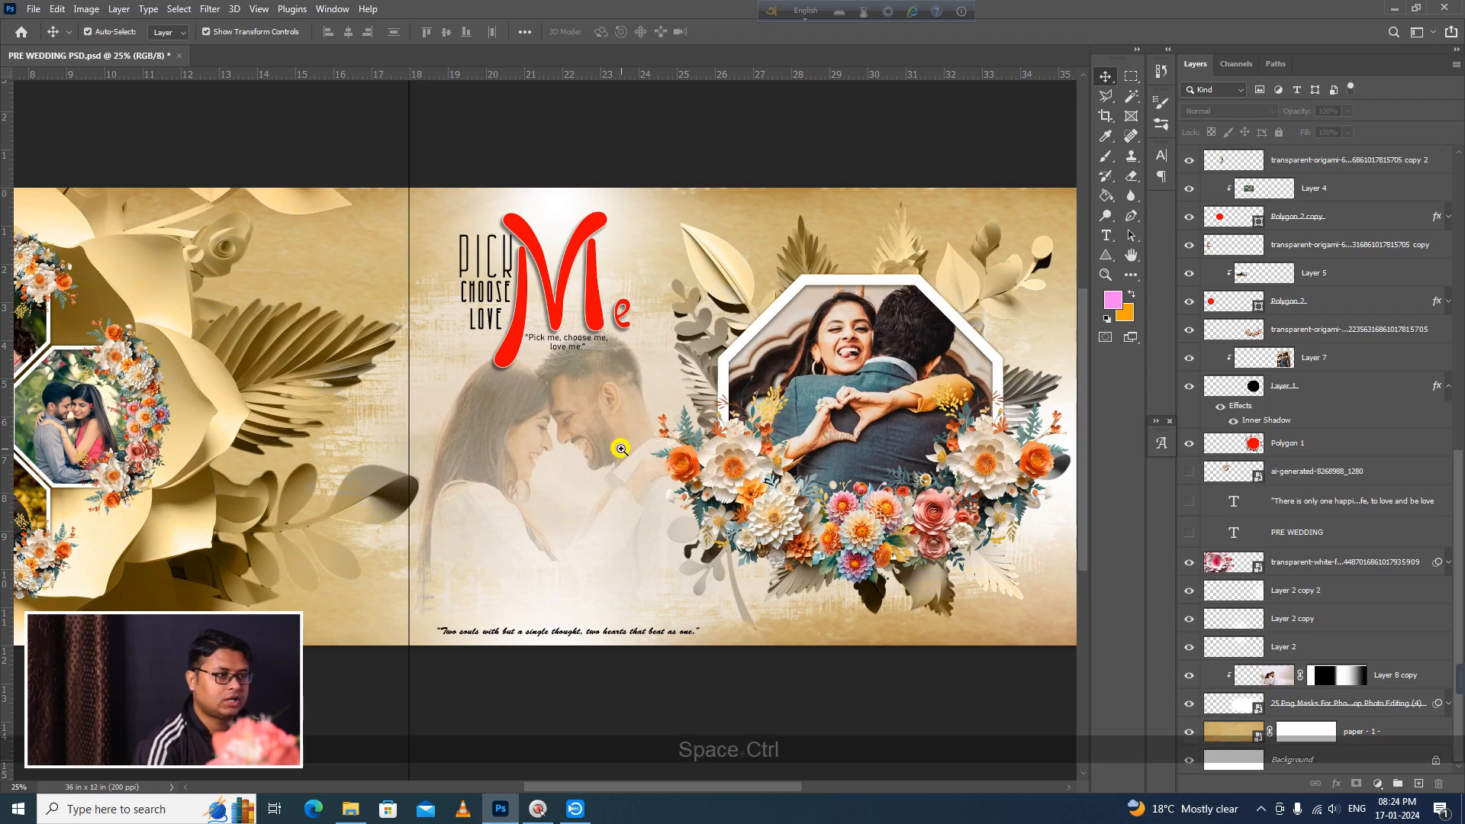
left_click(562, 531, "ctrl+alt")
left_click(562, 531, "ctrl+alt")
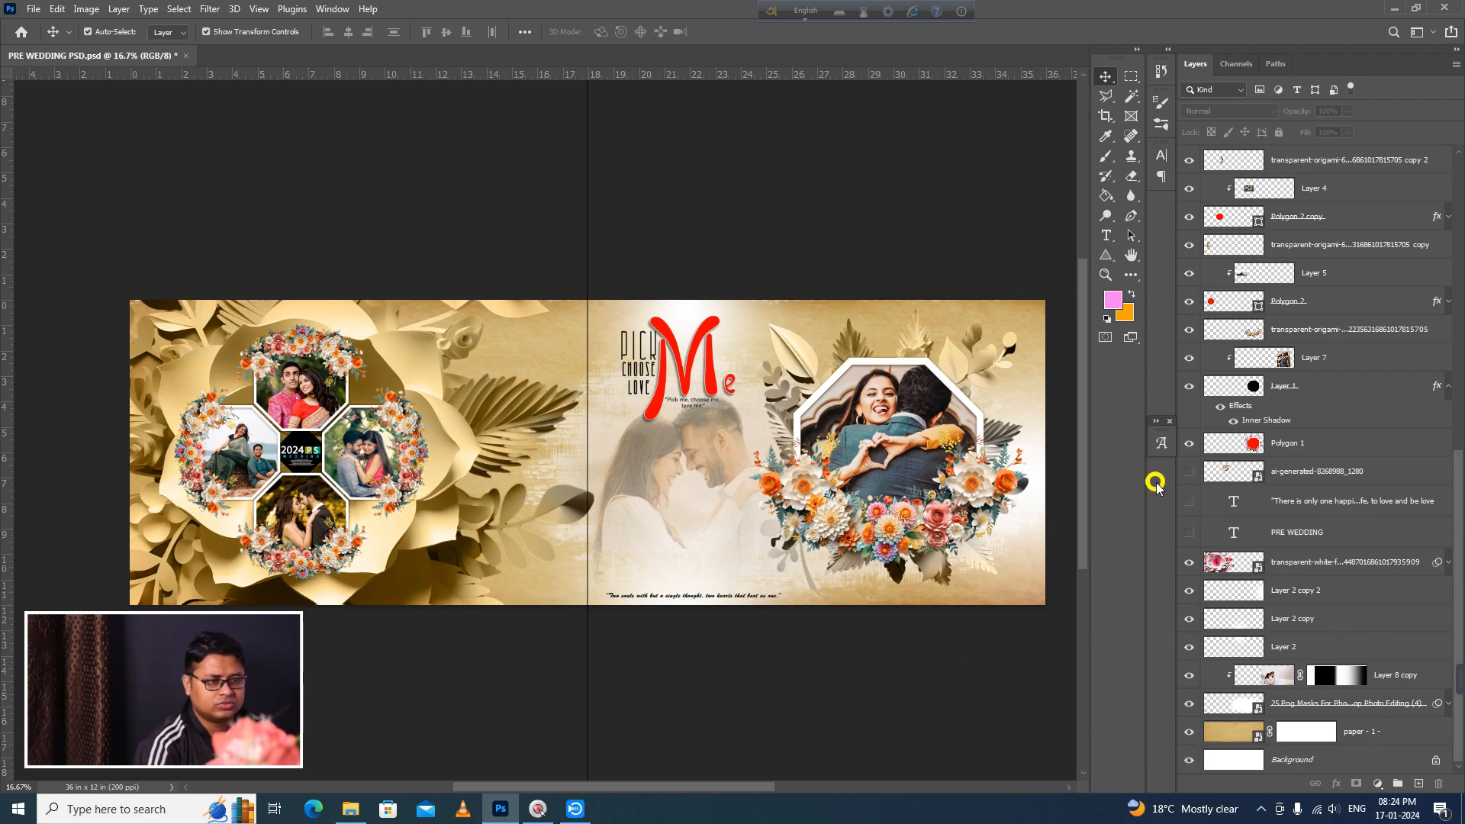
Step: Show the vertical PRE WEDDING text along the spread's right edge, leaving the "There is only one happiness" quote layer hidden
left_click(1184, 500)
left_click(1189, 533)
left_click(1194, 534)
left_click(1194, 534)
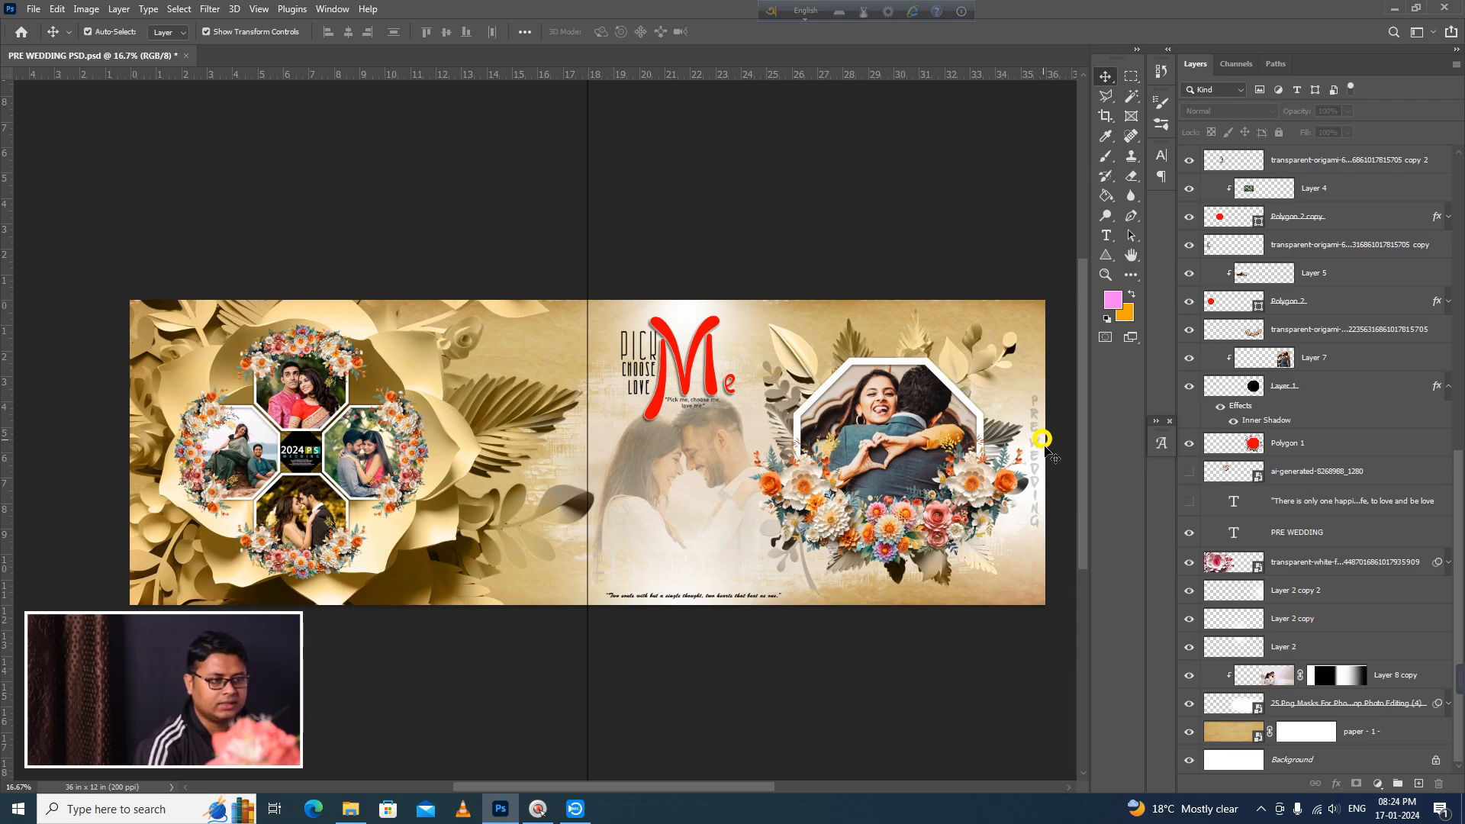
Step: Show the topmost "I am thrilled that we are sharing" paragraph above the bottom quote, inspect it closely and return to the whole spread
scroll(1307, 572, "up", 8)
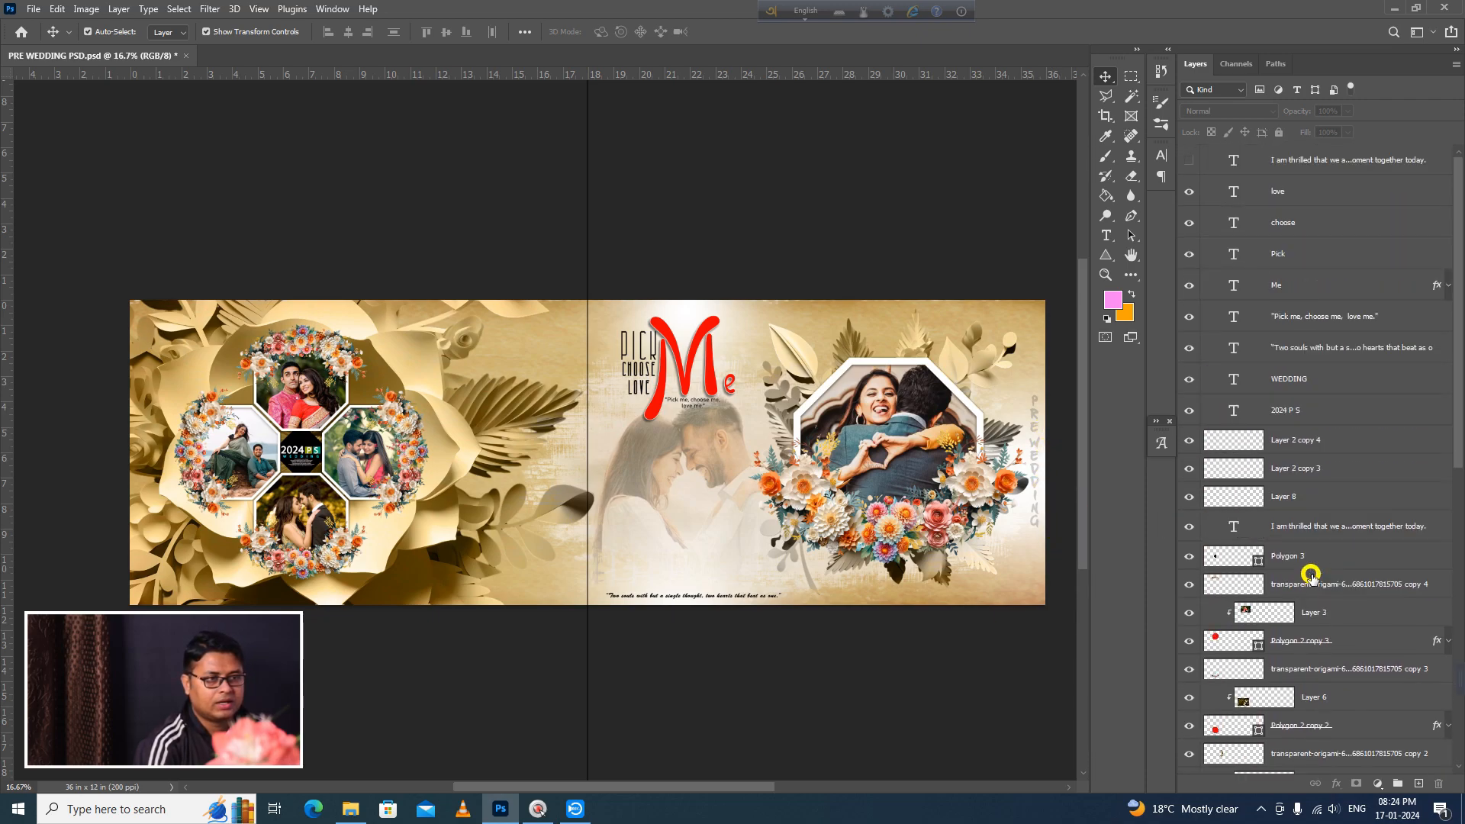
left_click(1189, 160)
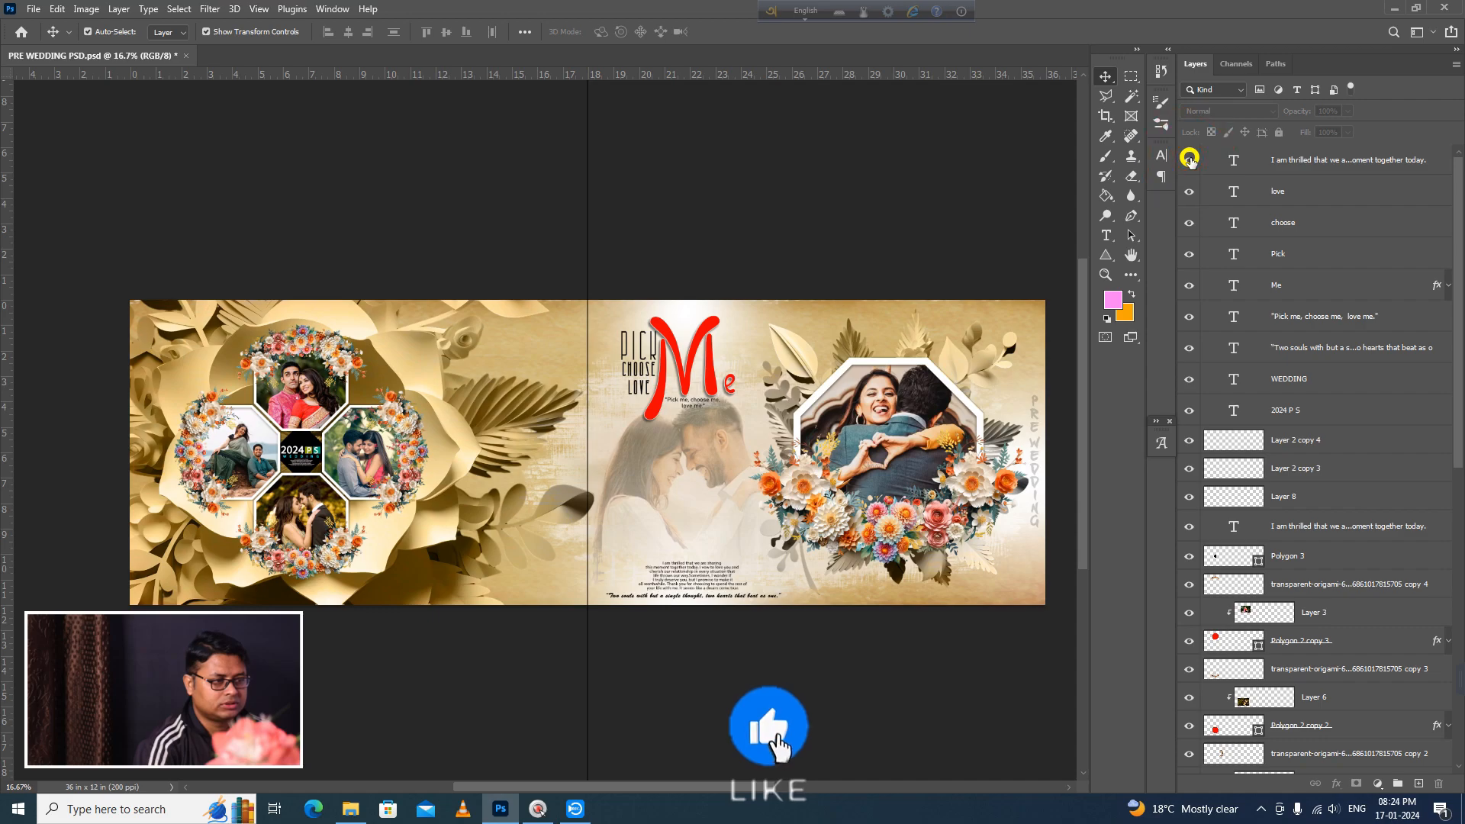
key("ctrl+space")
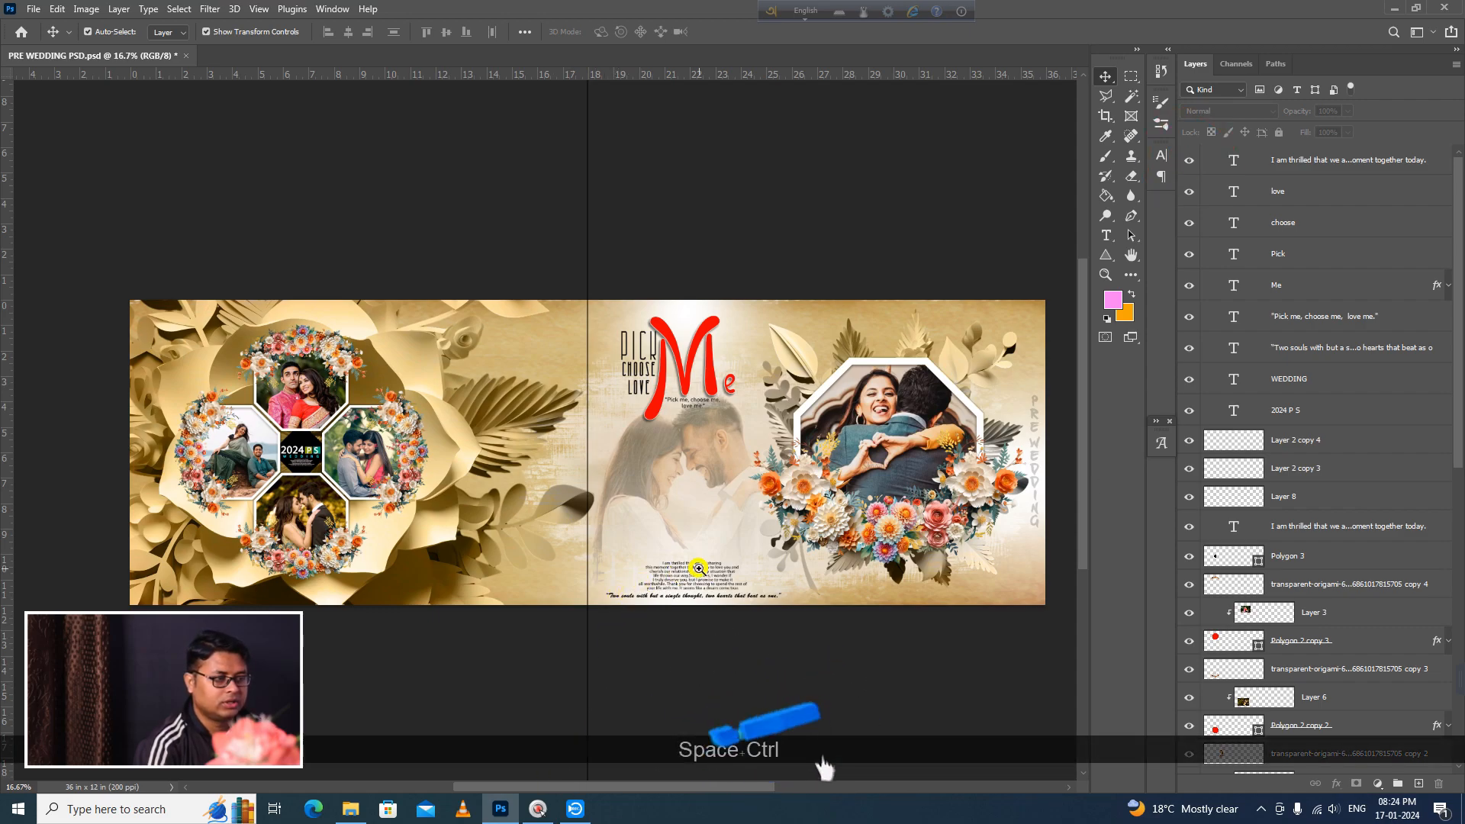
left_click(716, 678, "ctrl")
left_click(717, 677, "ctrl")
left_click(650, 642, "ctrl")
left_click(650, 642, "ctrl")
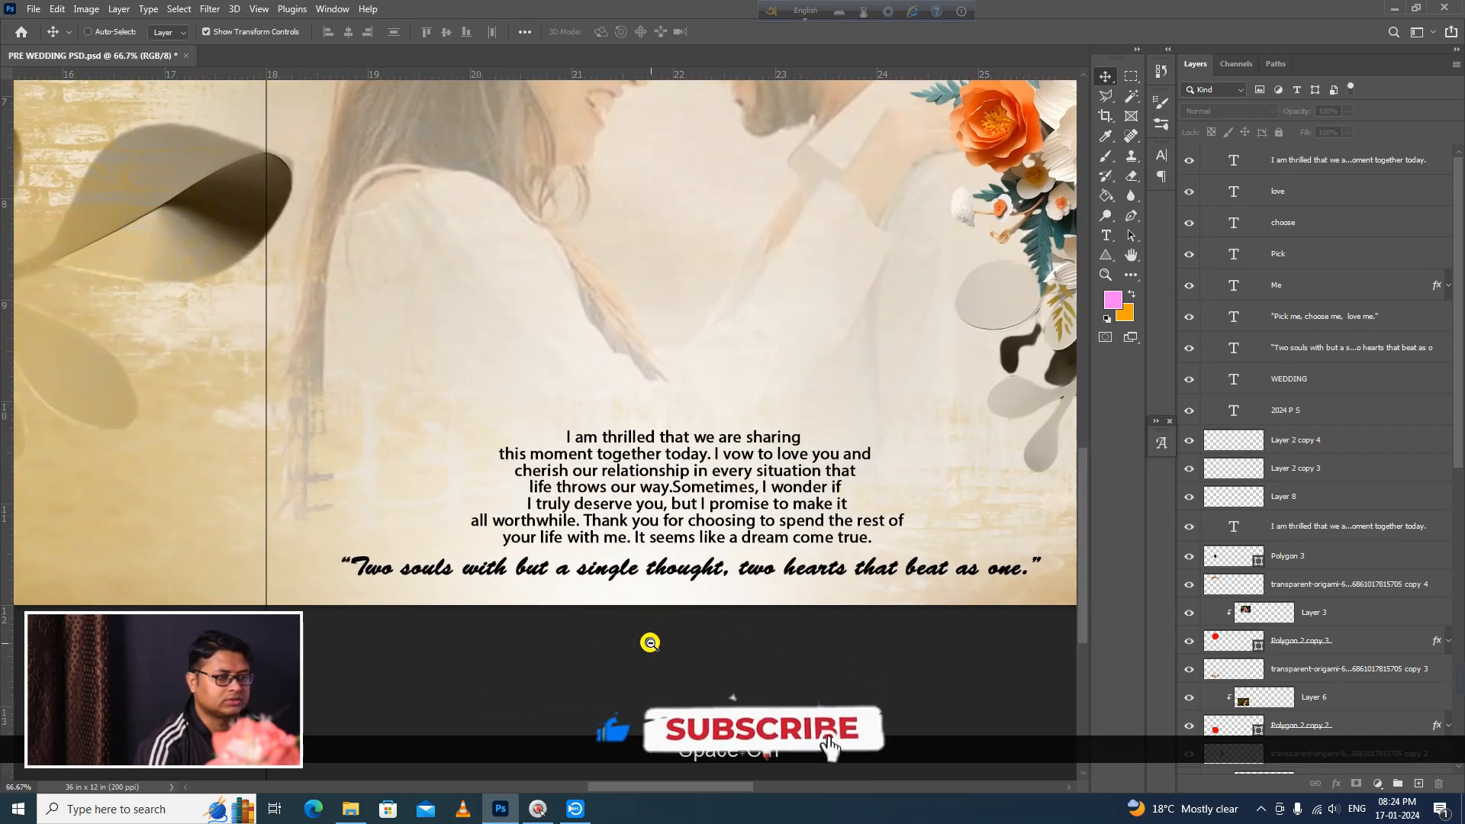
left_click(650, 643, "ctrl+alt")
left_click(650, 642, "ctrl+alt")
left_click(648, 641, "ctrl+alt")
left_click(646, 641, "ctrl+alt")
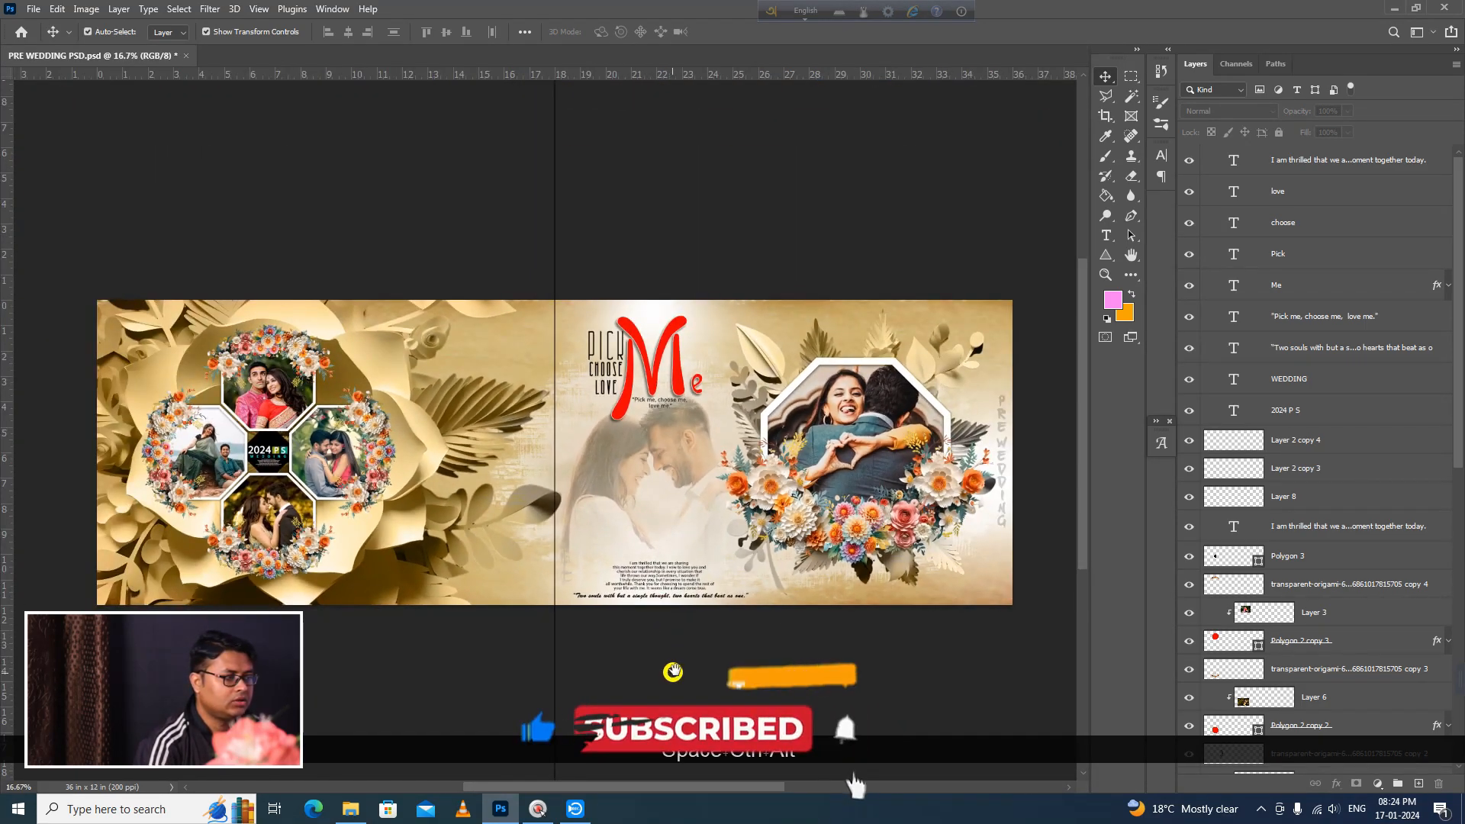